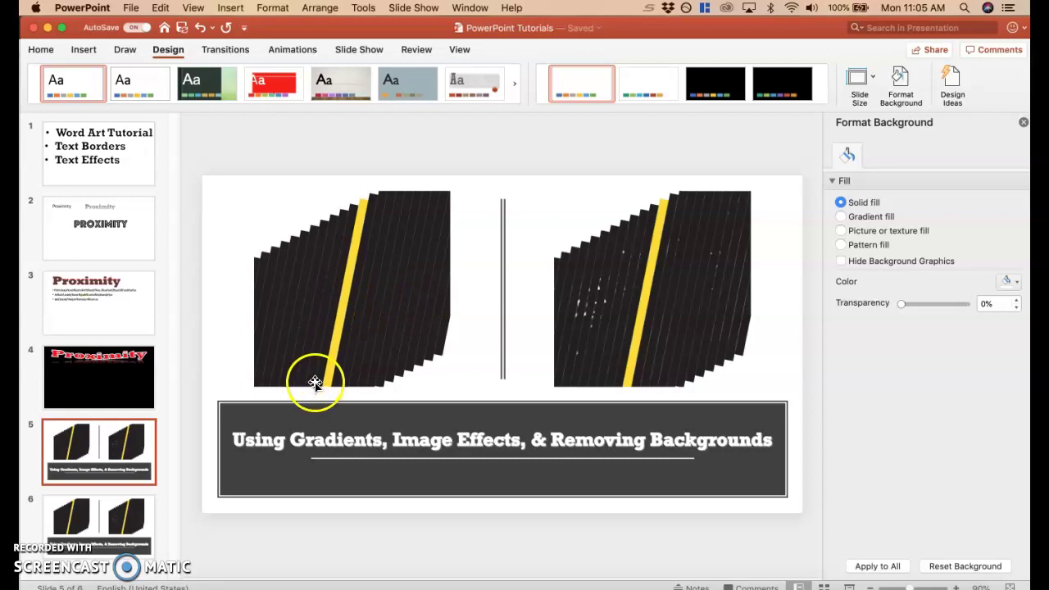
Switch to Firefox and examine the original black-and-yellow contrast image in the image search results
{"action": "left_click", "coordinate": [373, 242]}
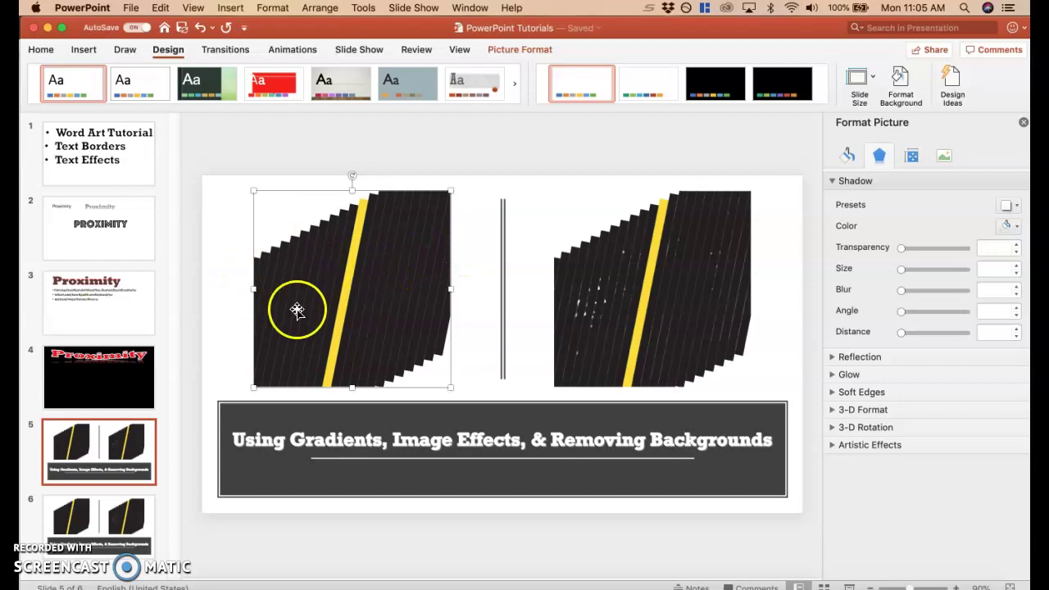
{"action": "left_click", "coordinate": [210, 295]}
{"action": "left_click", "coordinate": [262, 585]}
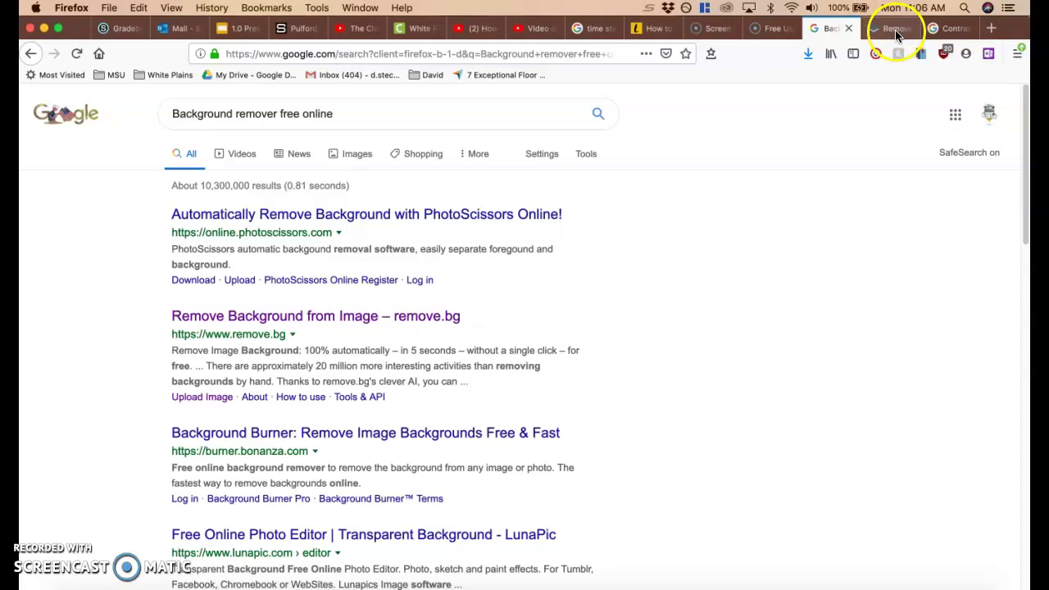
{"action": "left_click", "coordinate": [950, 28]}
{"action": "scroll", "coordinate": [293, 210], "scroll_direction": "up", "scroll_amount": 2}
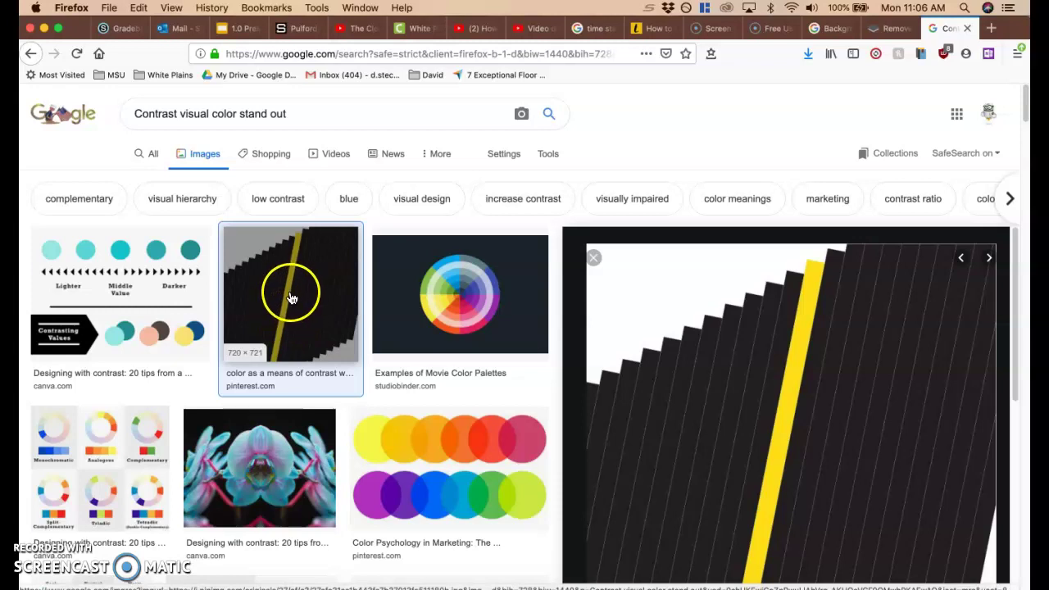
{"action": "scroll", "coordinate": [760, 366], "scroll_direction": "down", "scroll_amount": 3}
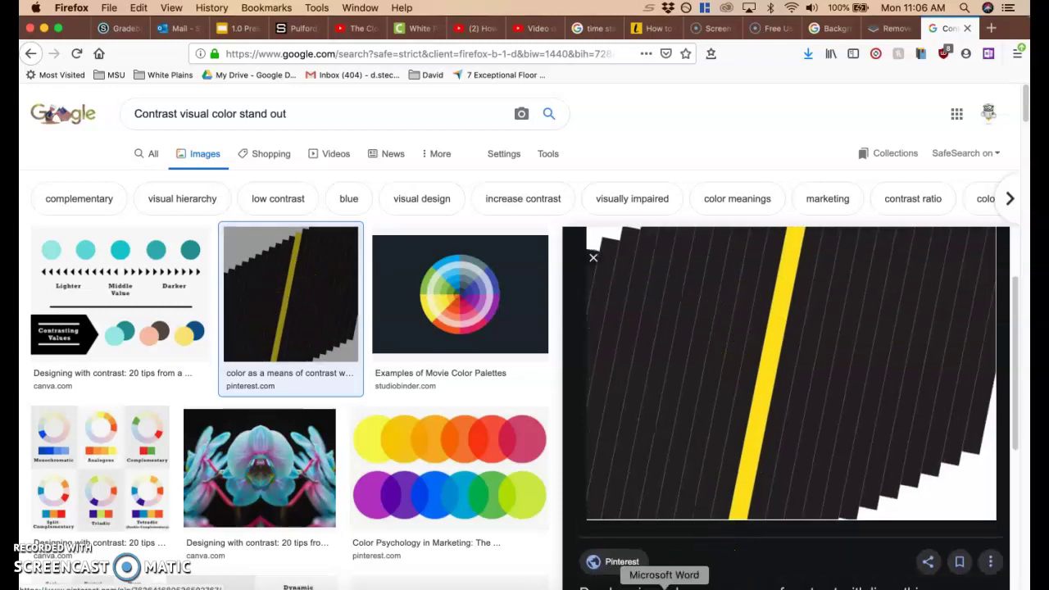
Switch back to PowerPoint and fill the background of slide 6 with solid dark red
{"action": "left_click", "coordinate": [602, 583]}
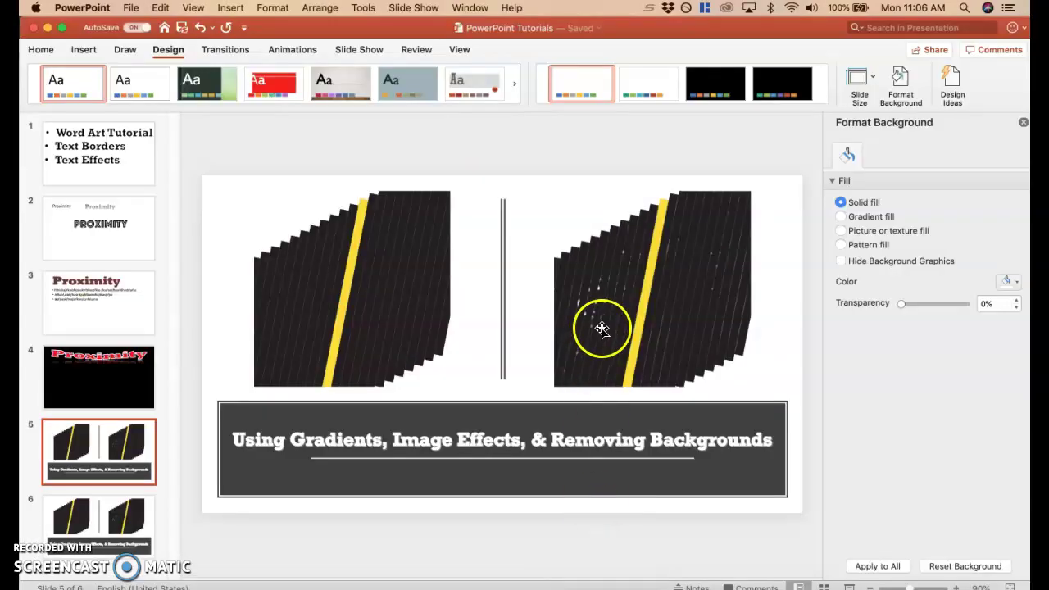
{"action": "left_click", "coordinate": [440, 321]}
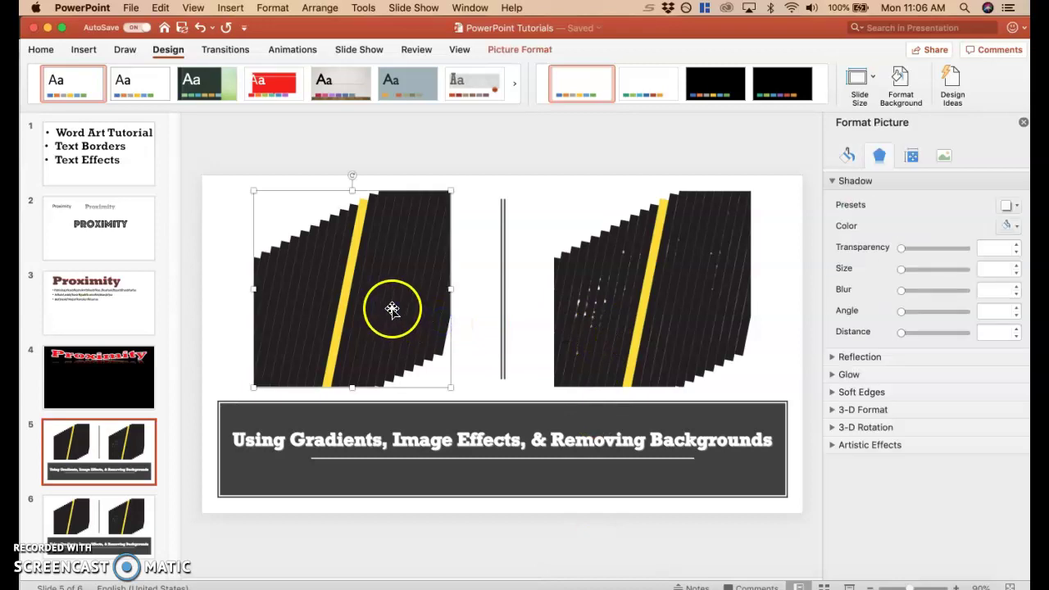
{"action": "left_click", "coordinate": [233, 358]}
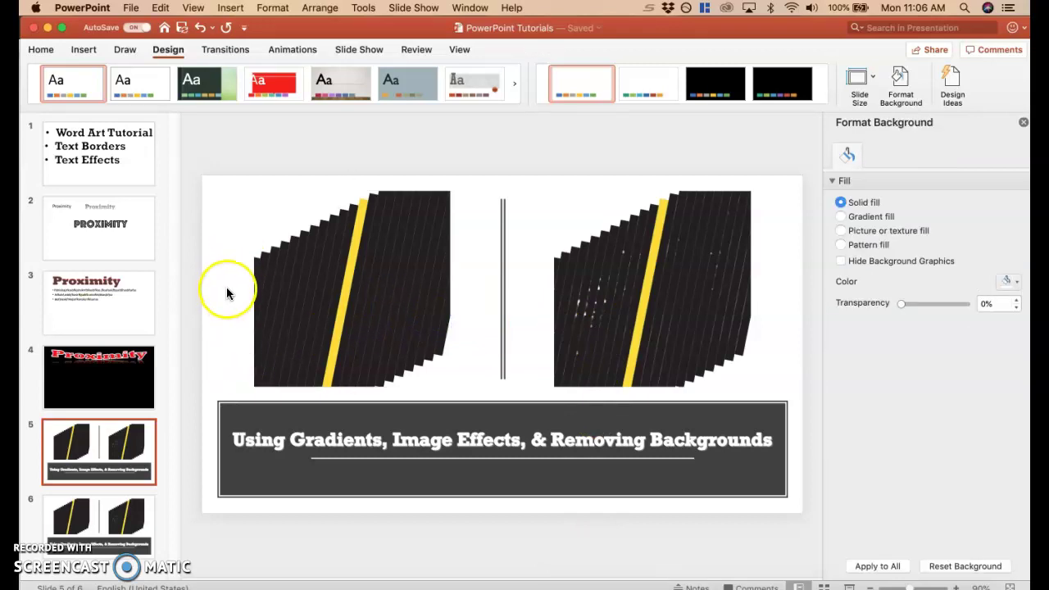
{"action": "left_click", "coordinate": [122, 512]}
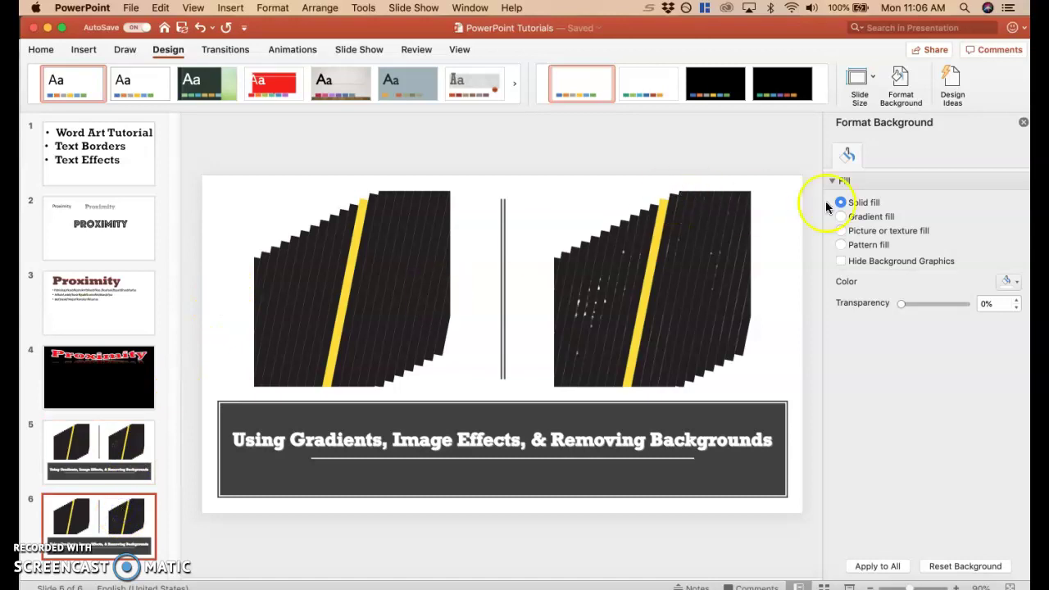
{"action": "left_click", "coordinate": [1016, 282]}
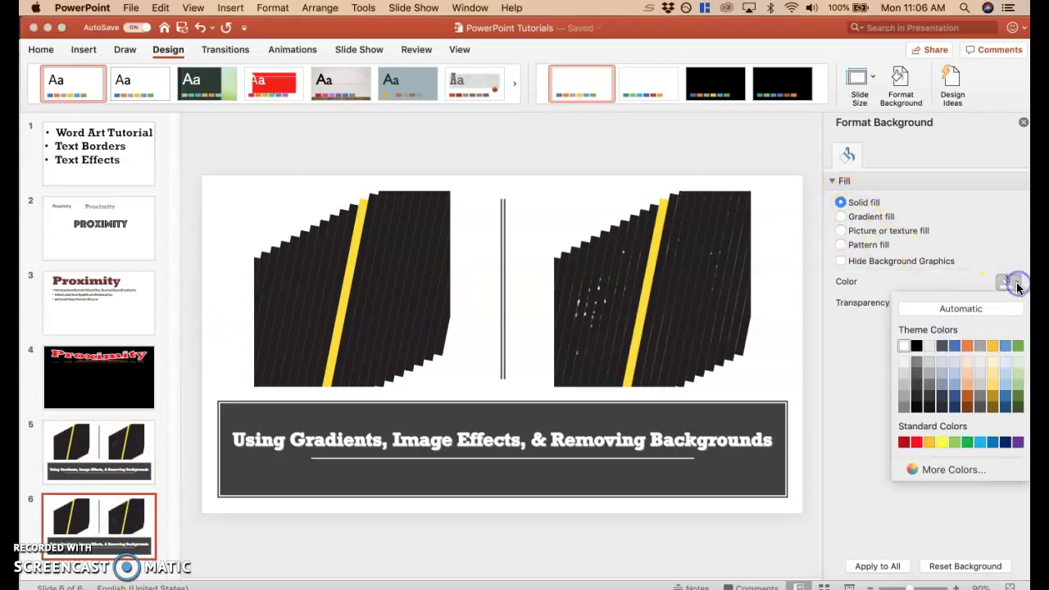
{"action": "left_click", "coordinate": [904, 443]}
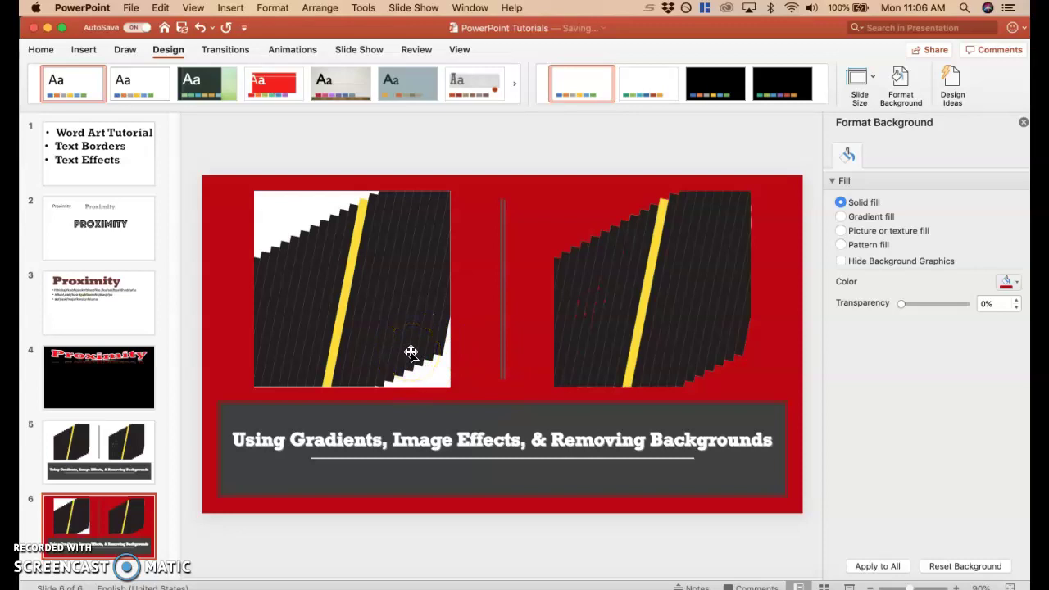
Open the picture formatting for slide 6's picture with white corners and set its soft edges size to 100 pt
{"action": "left_click", "coordinate": [266, 215]}
{"action": "left_click", "coordinate": [312, 158]}
{"action": "left_click", "coordinate": [307, 237]}
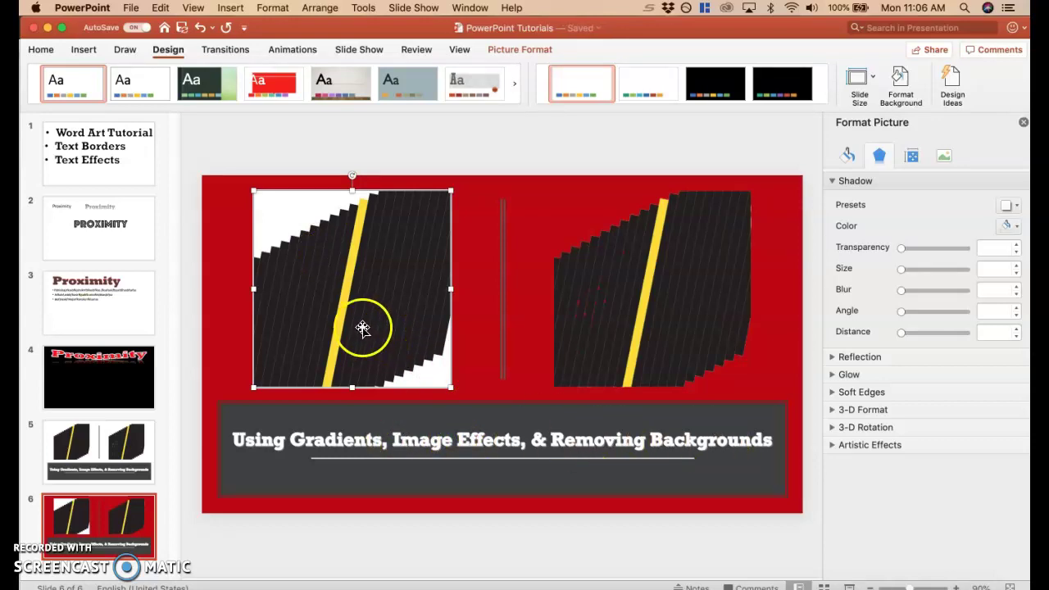
{"action": "right_click", "coordinate": [399, 253]}
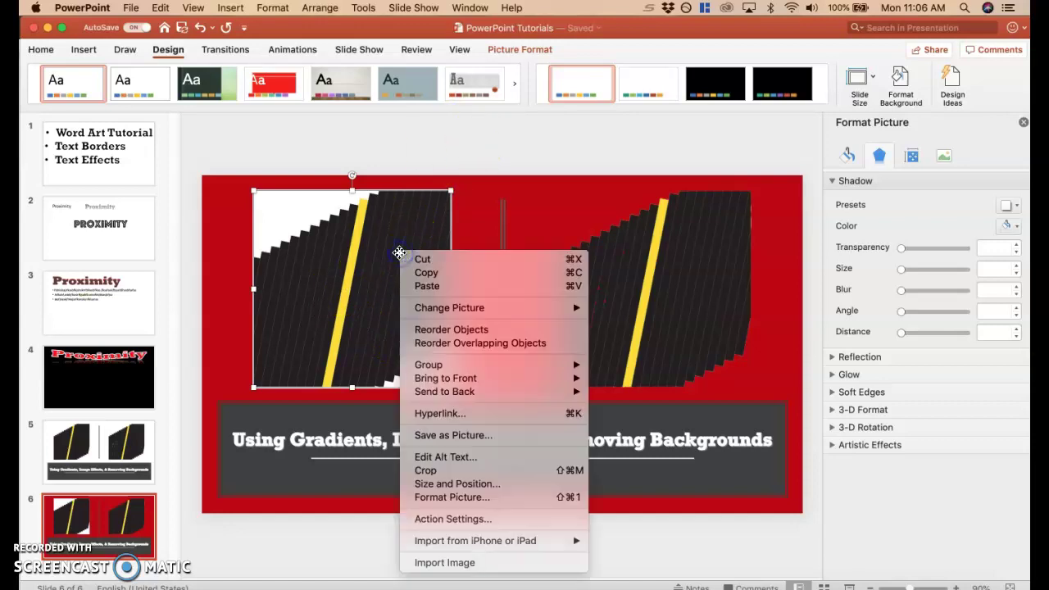
{"action": "left_click", "coordinate": [461, 497]}
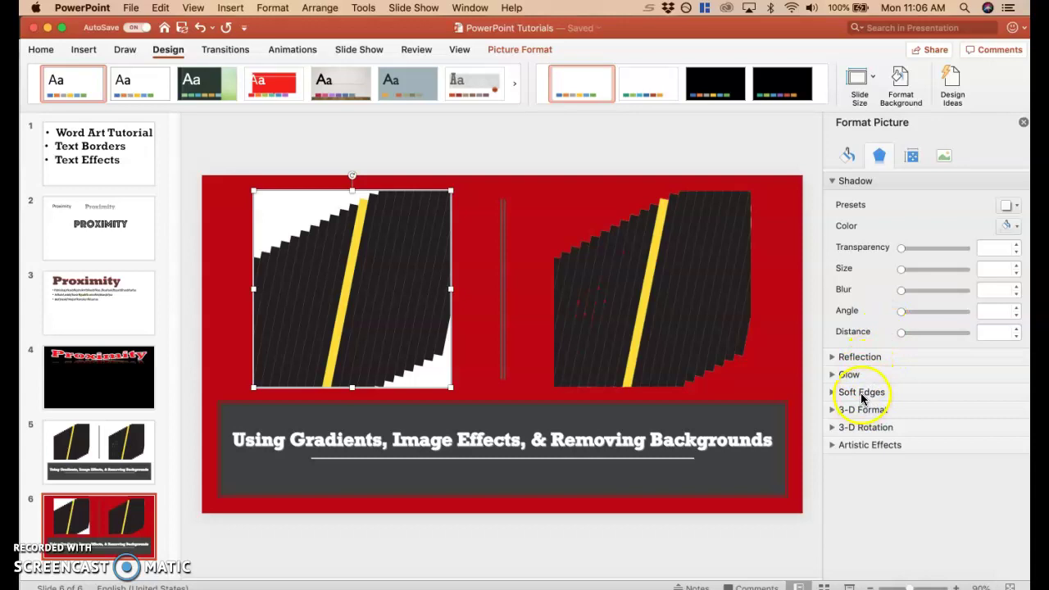
{"action": "left_click", "coordinate": [862, 398]}
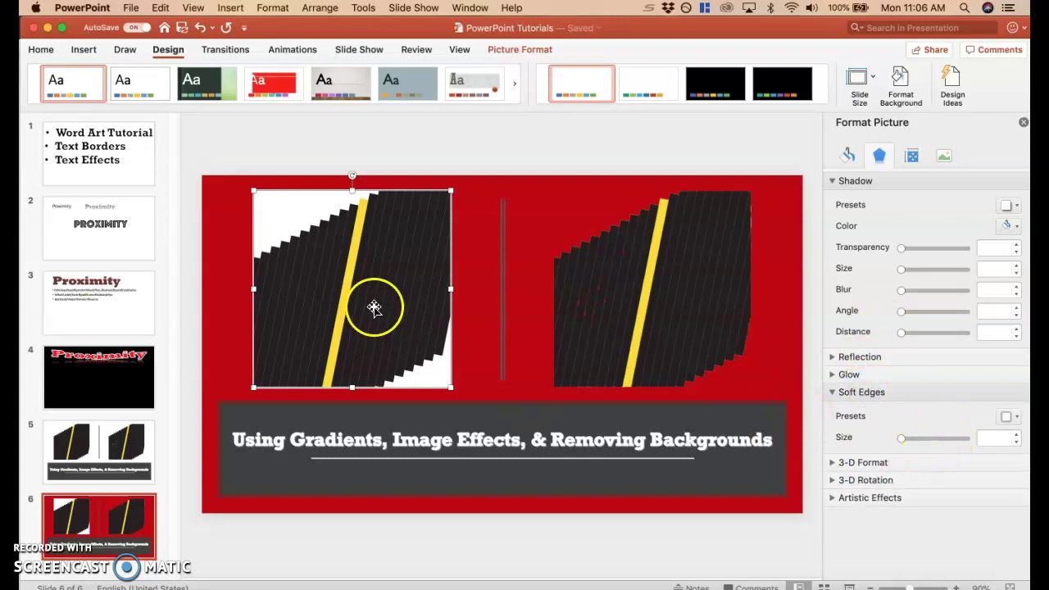
{"action": "left_click", "coordinate": [213, 338]}
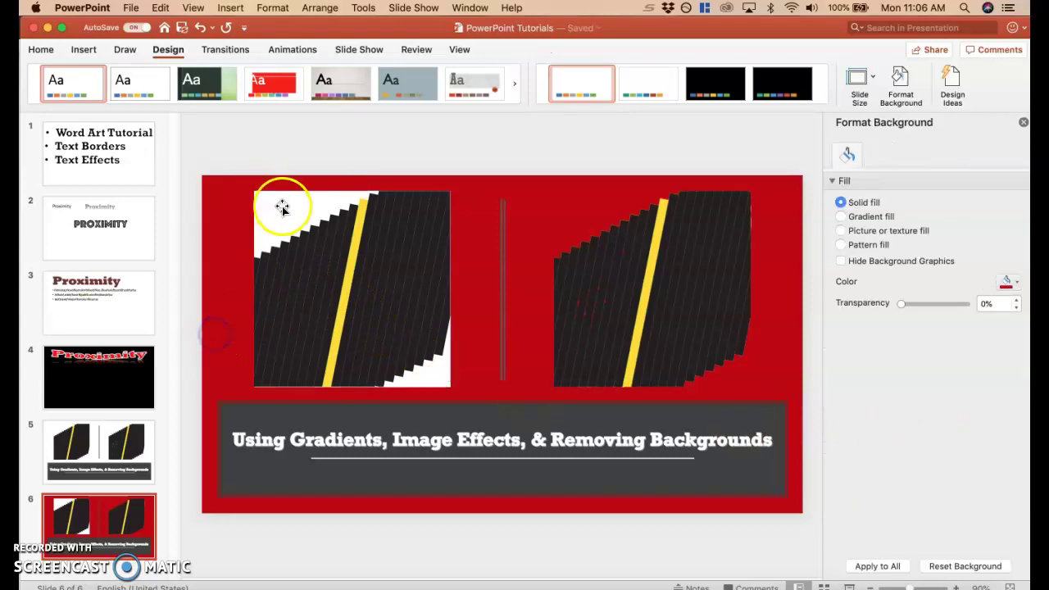
{"action": "left_click", "coordinate": [300, 267]}
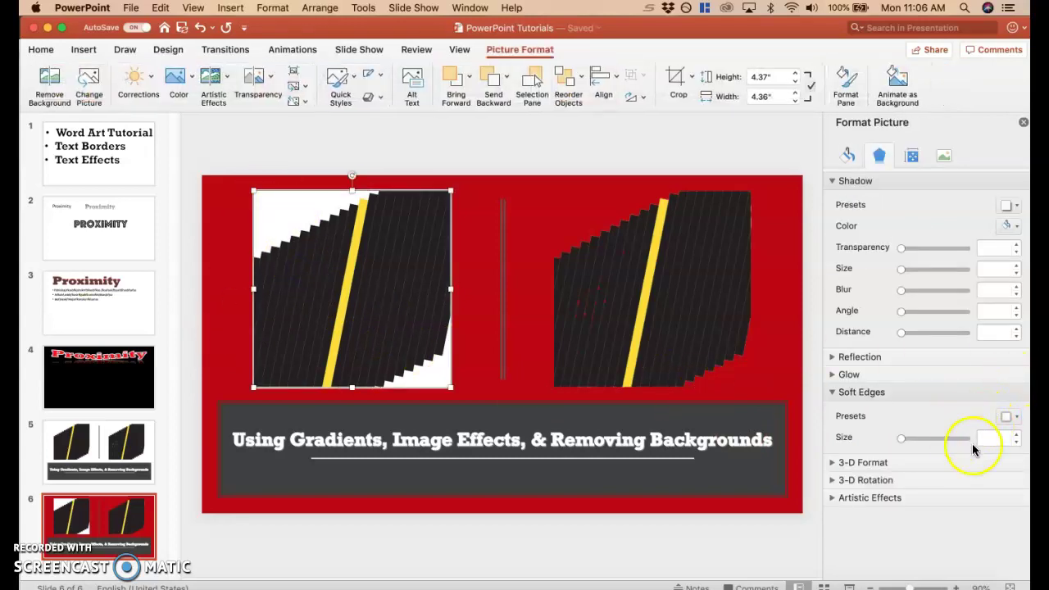
{"action": "left_click_drag", "start_coordinate": [904, 443], "coordinate": [985, 441]}
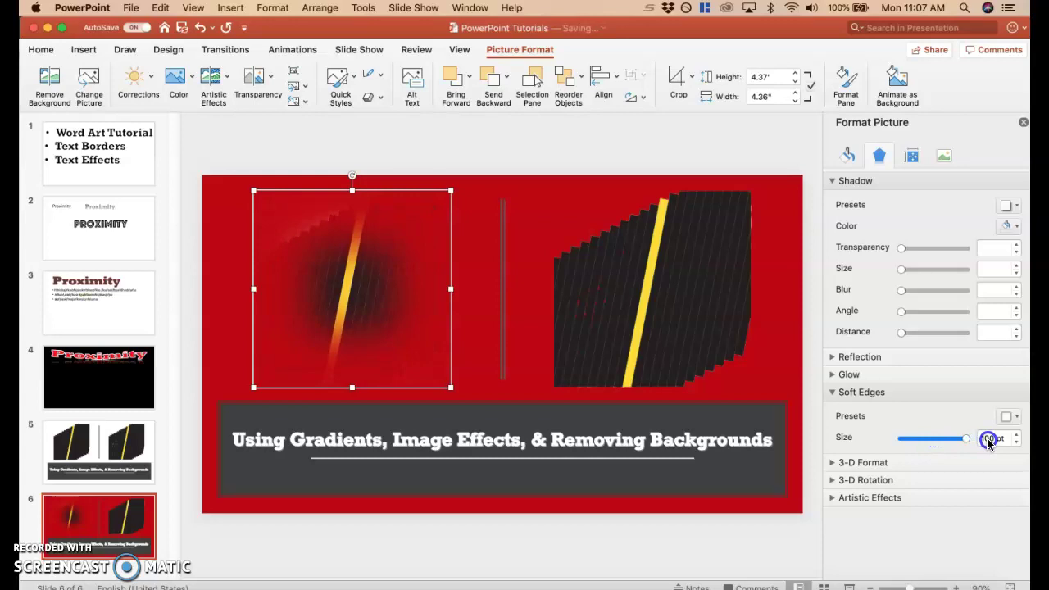
{"action": "left_click", "coordinate": [618, 535]}
Reduce the soft edges size of the picture with white corners to 10 pt
{"action": "left_click", "coordinate": [451, 335]}
{"action": "left_click", "coordinate": [419, 330]}
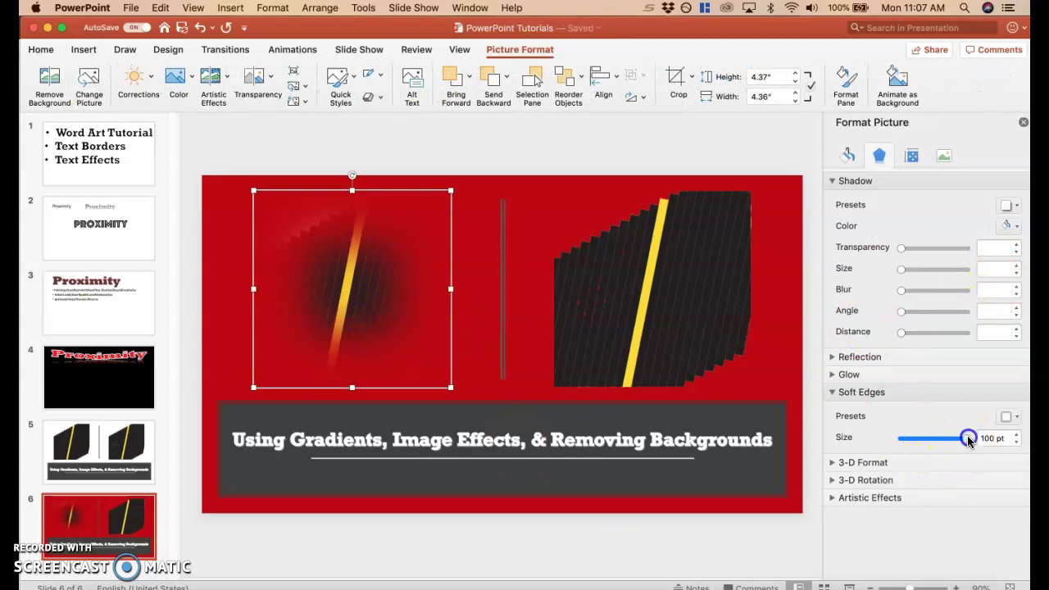
{"action": "left_click_drag", "start_coordinate": [965, 442], "coordinate": [903, 441]}
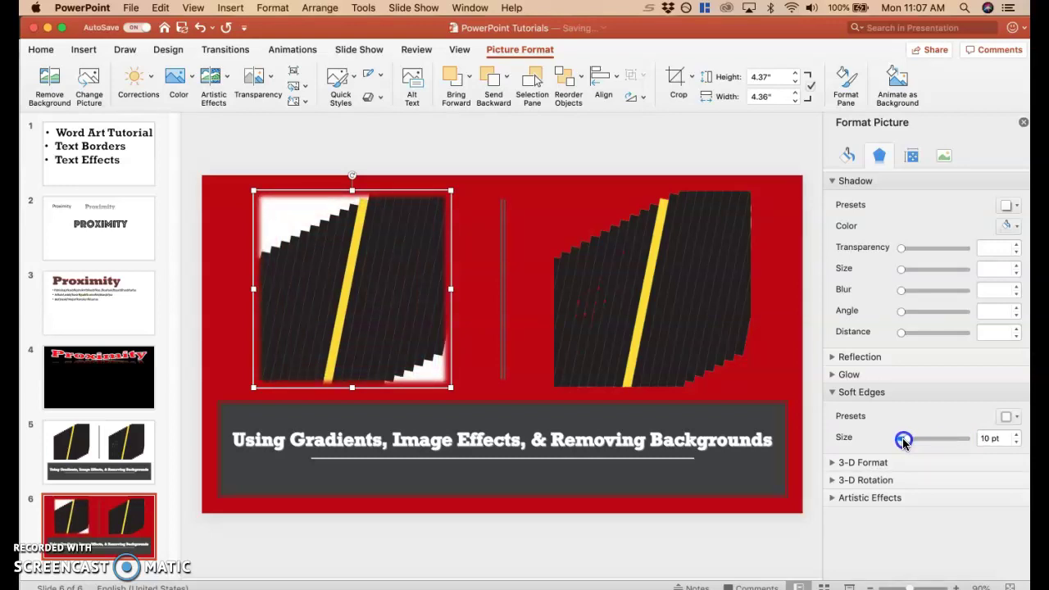
{"action": "left_click", "coordinate": [592, 539]}
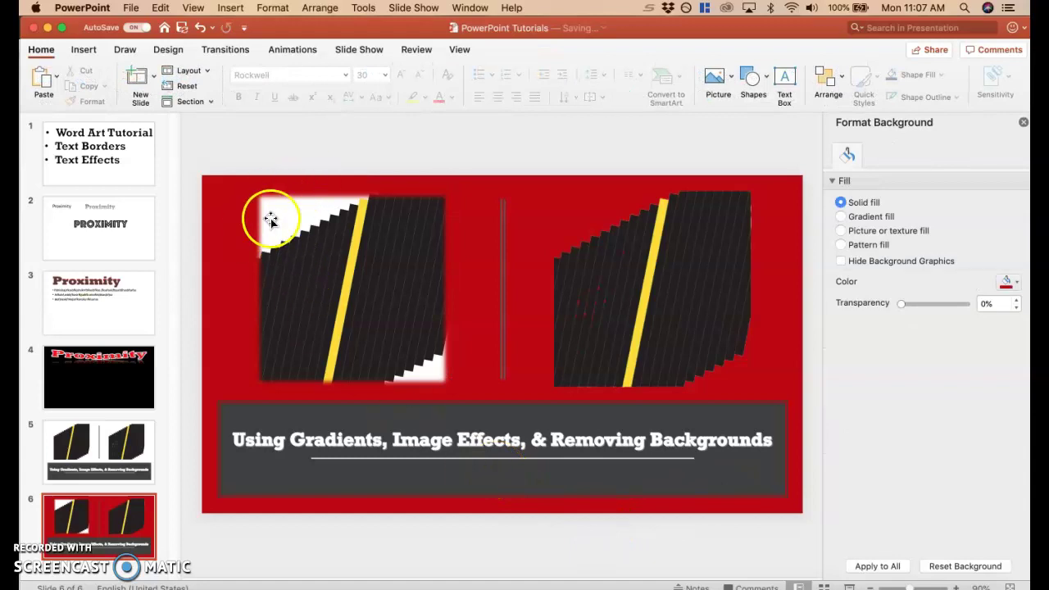
Set the soft edges size of the picture with white corners to 0 pt
{"action": "left_click", "coordinate": [335, 271]}
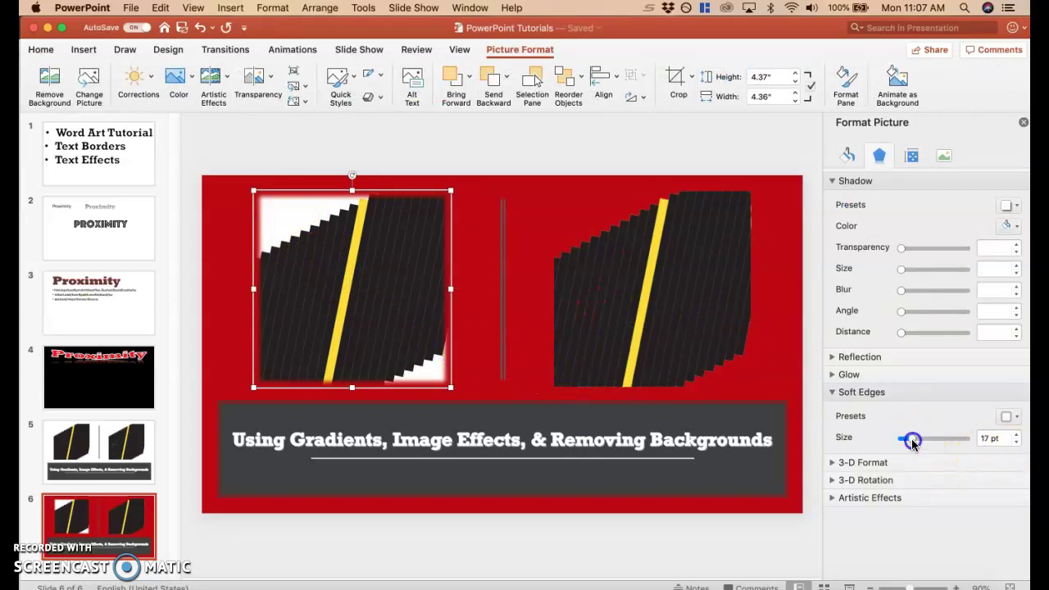
{"action": "left_click_drag", "start_coordinate": [912, 441], "coordinate": [865, 435]}
{"action": "left_click", "coordinate": [633, 546]}
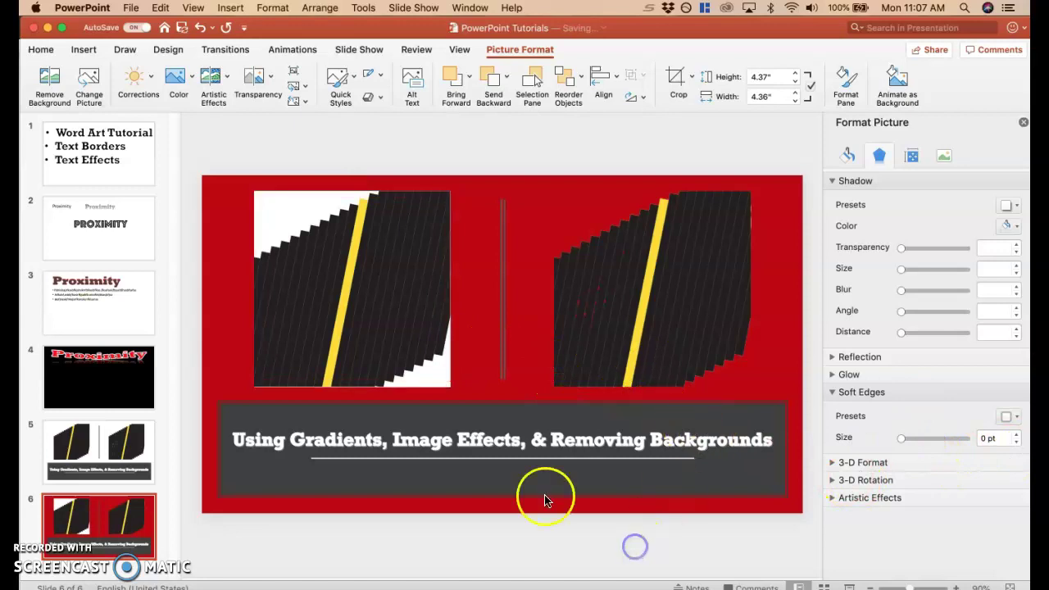
{"action": "left_click", "coordinate": [420, 344]}
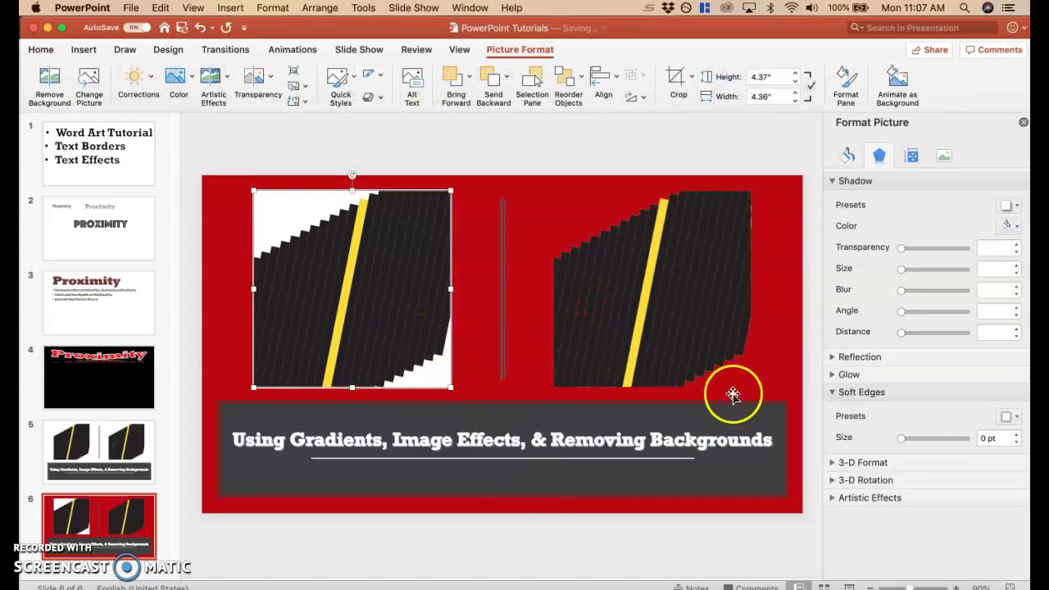
{"action": "left_click_drag", "start_coordinate": [900, 439], "coordinate": [883, 437]}
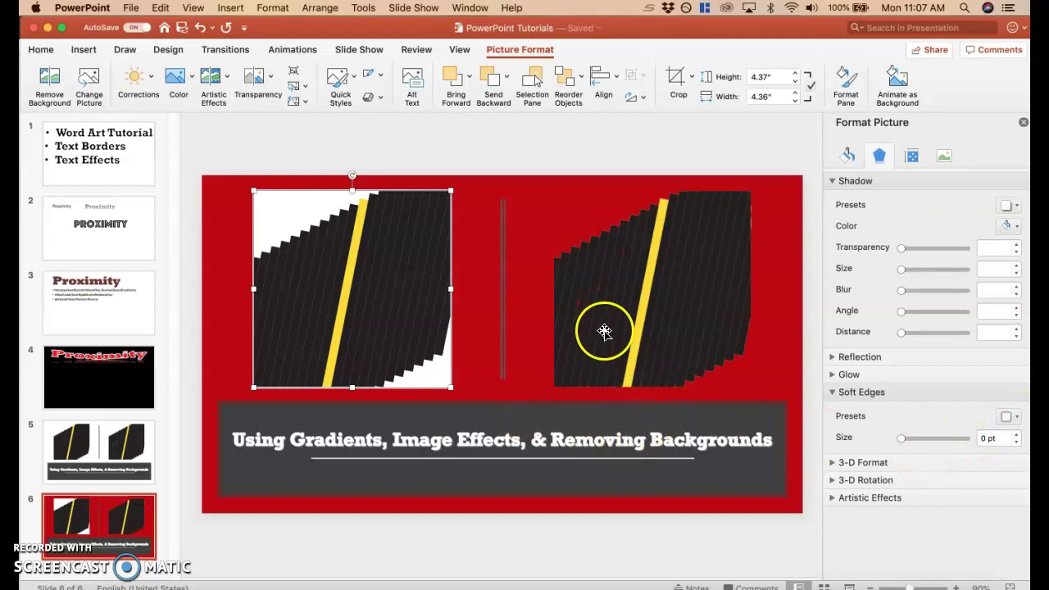
Switch to Firefox and try to save the enlarged contrast image in the Comp App Life 2018-2019 folder
{"action": "left_click", "coordinate": [261, 583]}
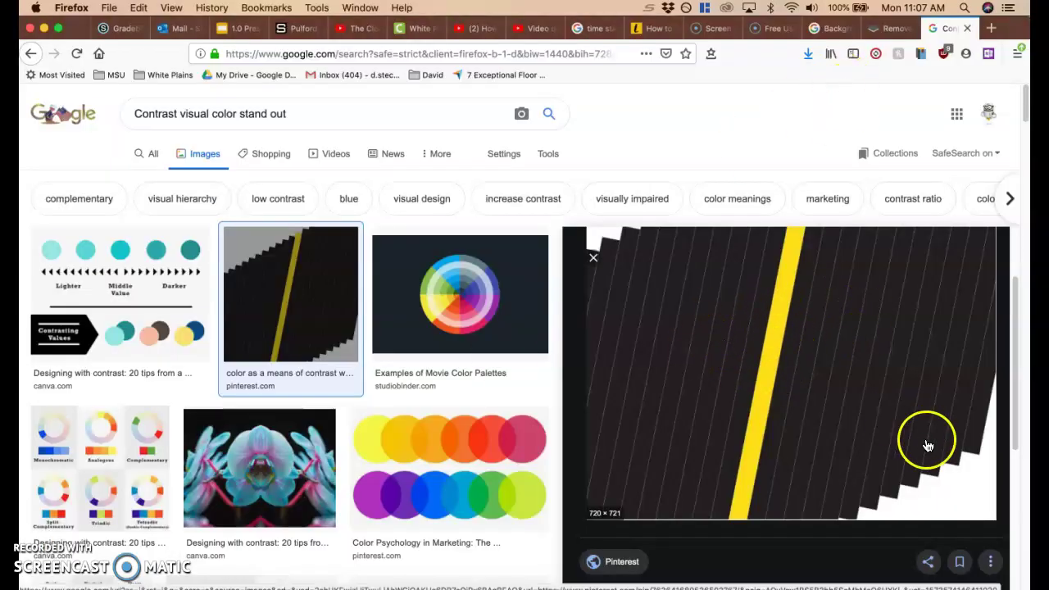
{"action": "right_click", "coordinate": [800, 298]}
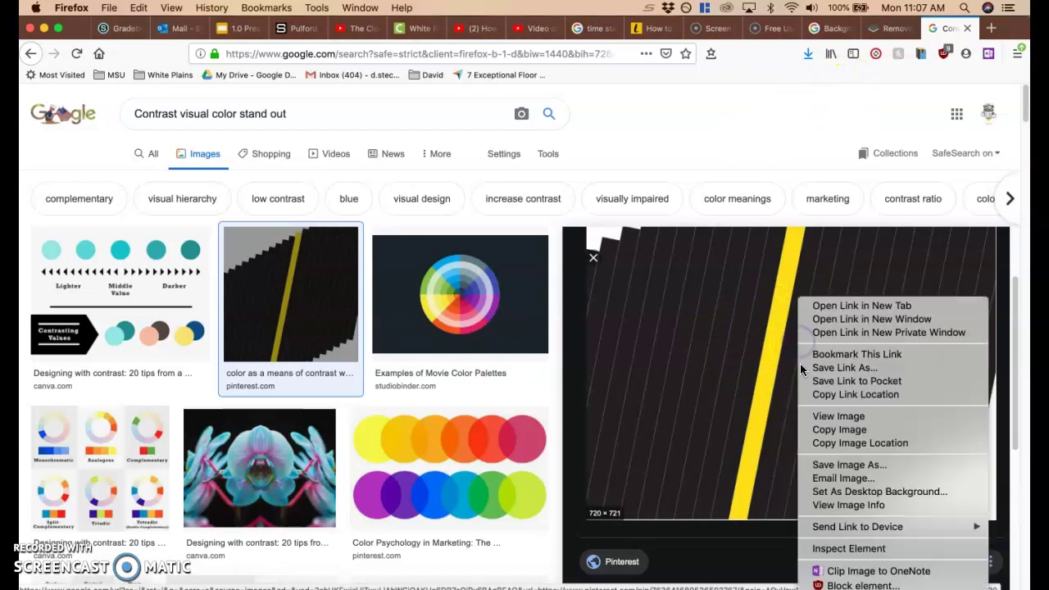
{"action": "left_click", "coordinate": [836, 465]}
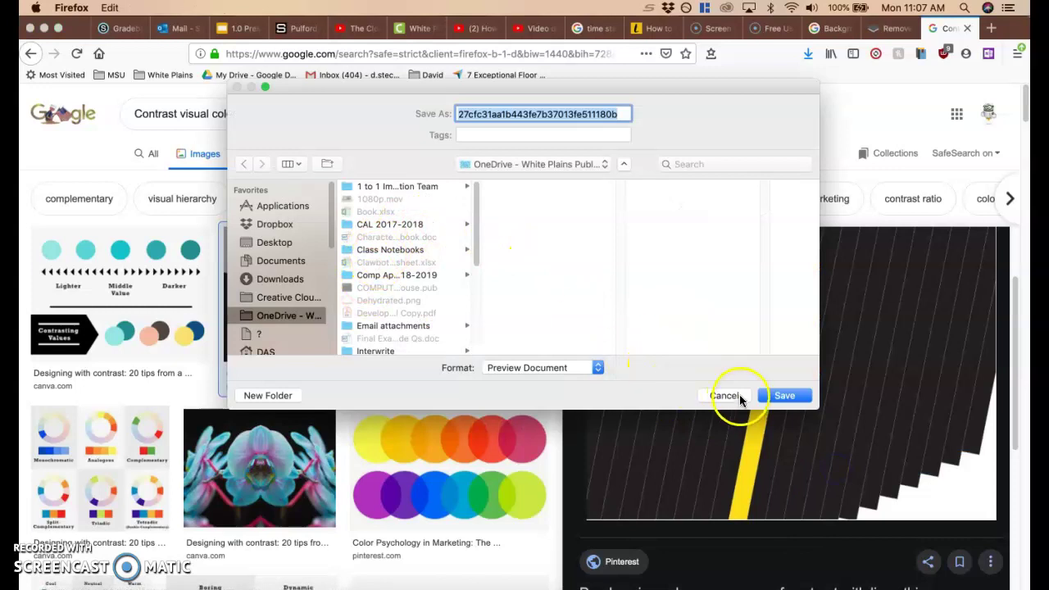
{"action": "left_click", "coordinate": [404, 277]}
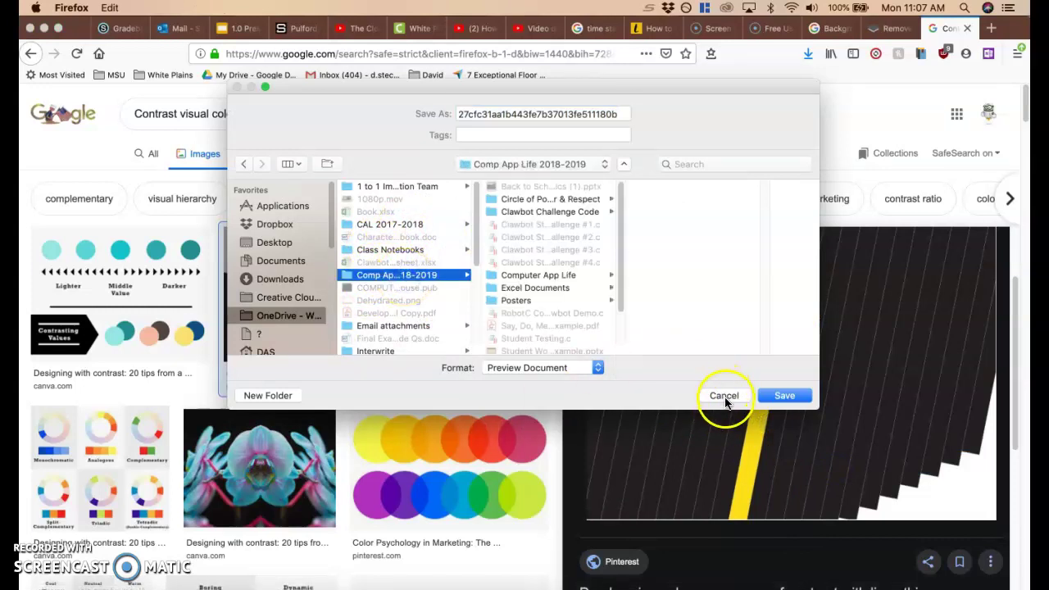
{"action": "left_click", "coordinate": [782, 396]}
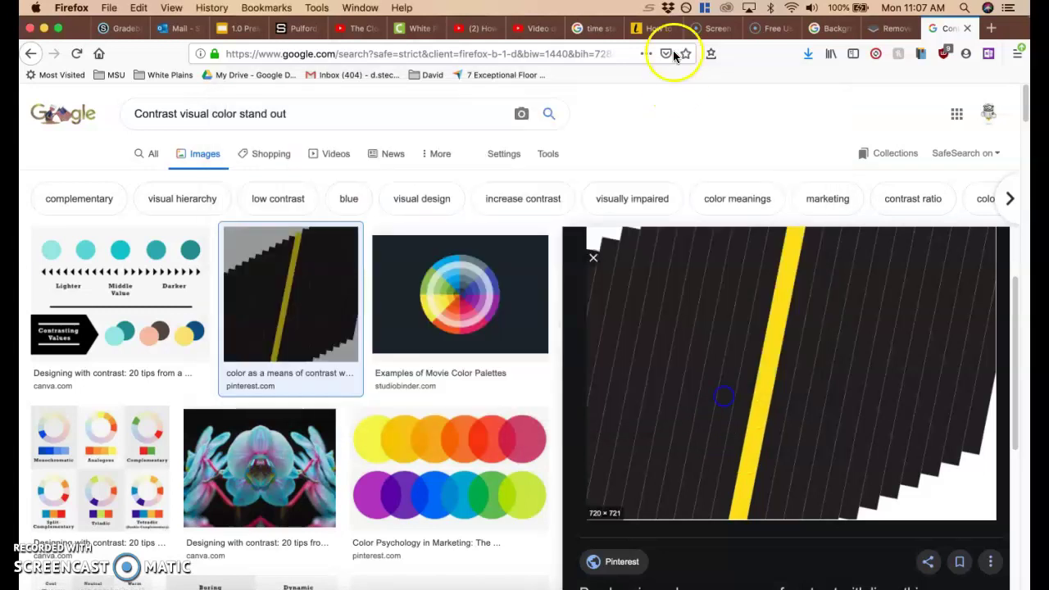
Open the remove.bg website from the "Background remover free online" search results
{"action": "left_click", "coordinate": [892, 30]}
{"action": "left_click", "coordinate": [832, 28]}
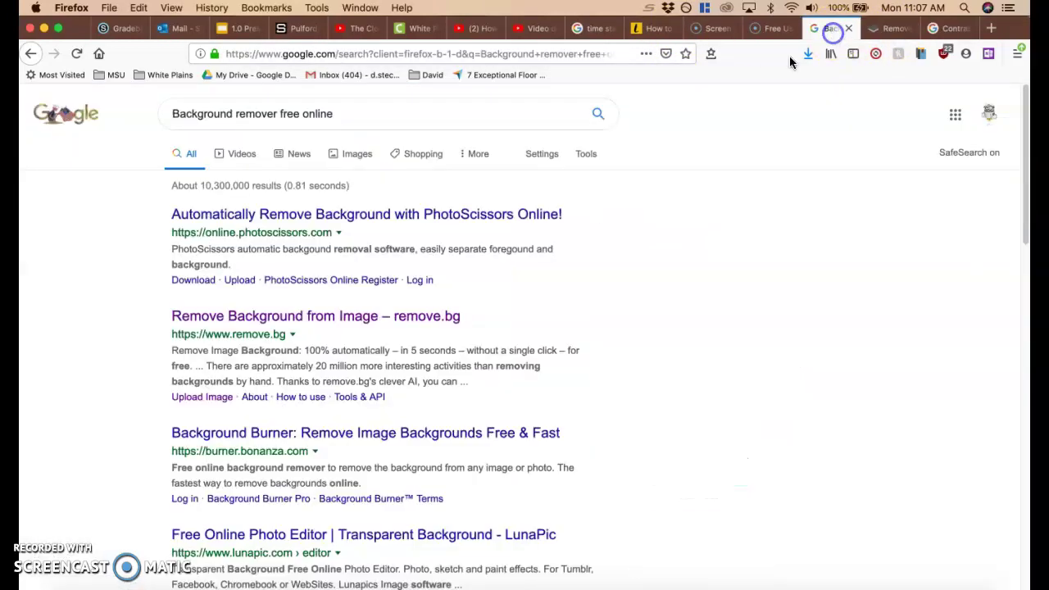
{"action": "left_click_drag", "start_coordinate": [375, 109], "coordinate": [138, 92]}
{"action": "left_click", "coordinate": [67, 205]}
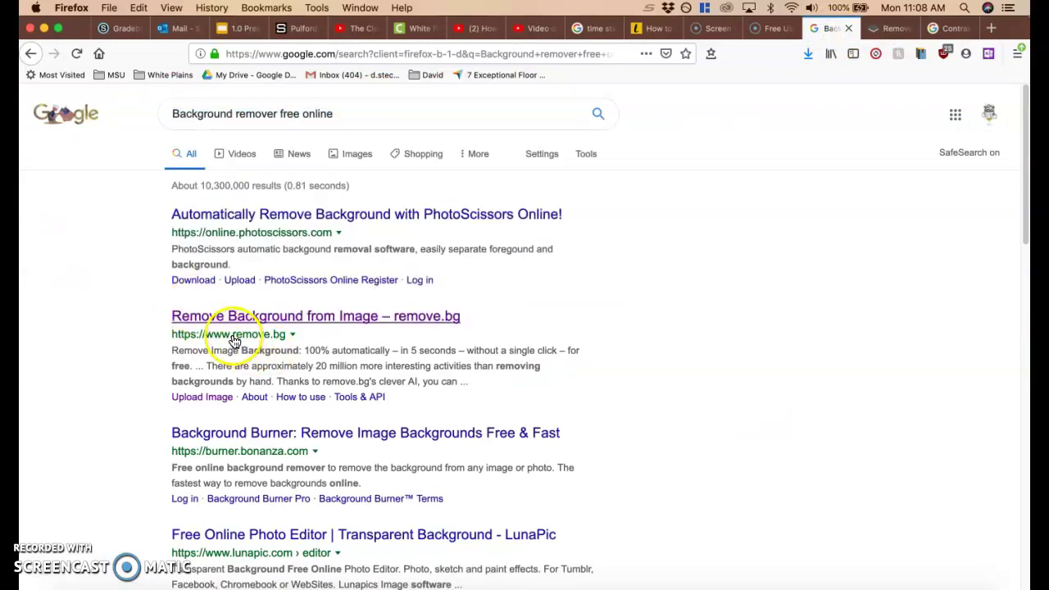
{"action": "left_click", "coordinate": [285, 325]}
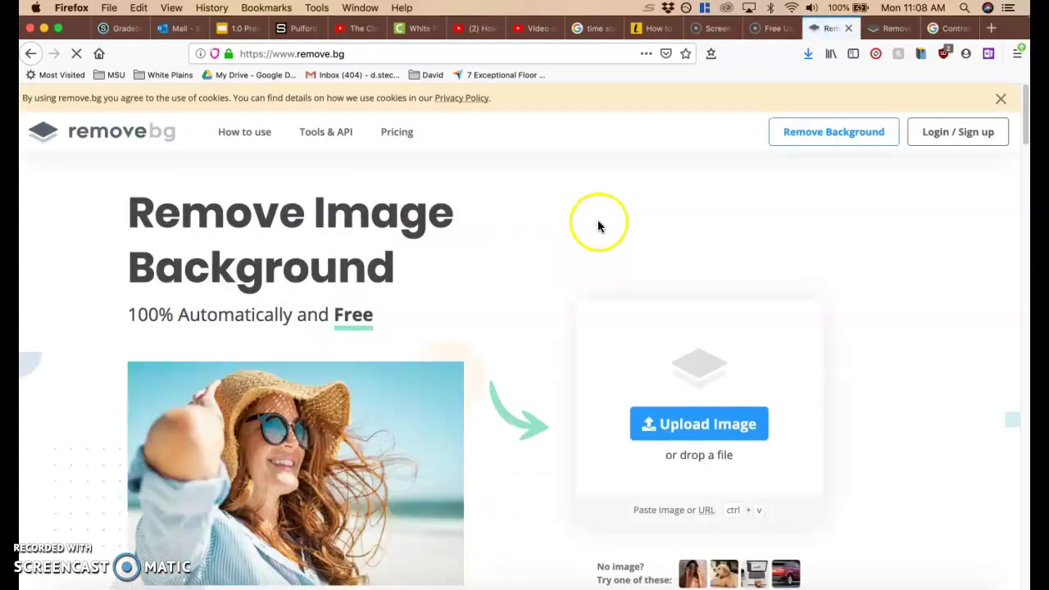
Upload Contrast Image.jpg from the OneDrive folder to remove.bg for background removal
{"action": "left_click", "coordinate": [707, 424]}
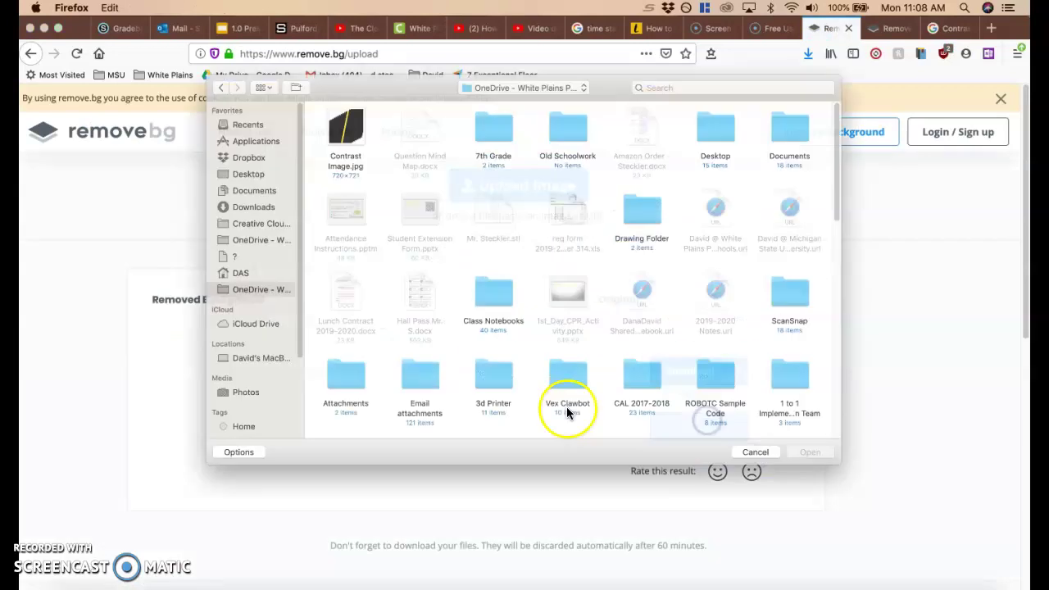
{"action": "left_click", "coordinate": [324, 119]}
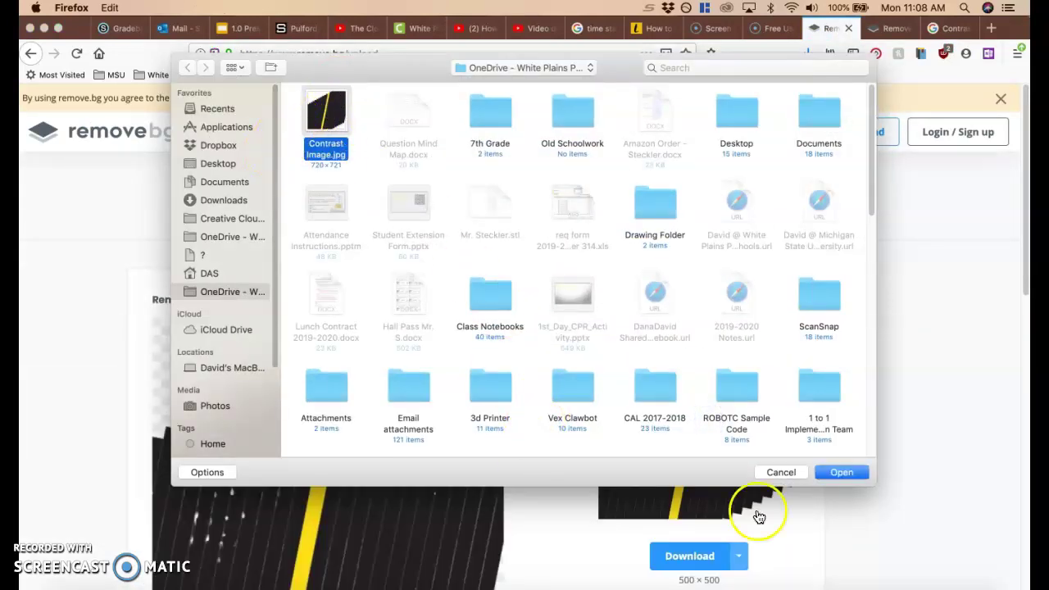
{"action": "left_click", "coordinate": [844, 477]}
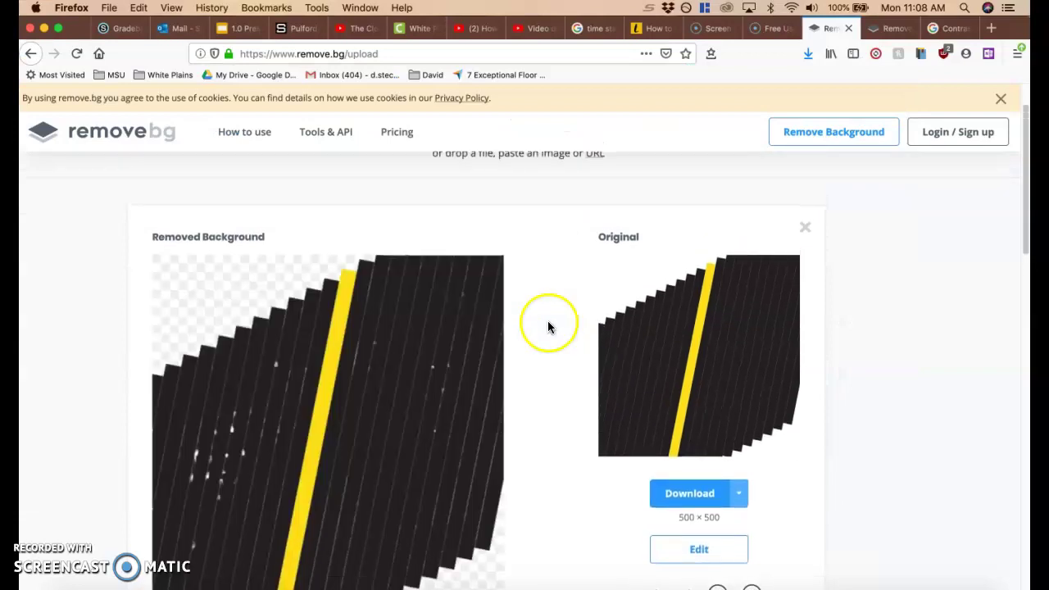
Copy the background-removed picture from remove.bg and paste it onto slide 6 in PowerPoint
{"action": "scroll", "coordinate": [663, 300], "scroll_direction": "down", "scroll_amount": 3}
{"action": "scroll", "coordinate": [324, 303], "scroll_direction": "down", "scroll_amount": 5}
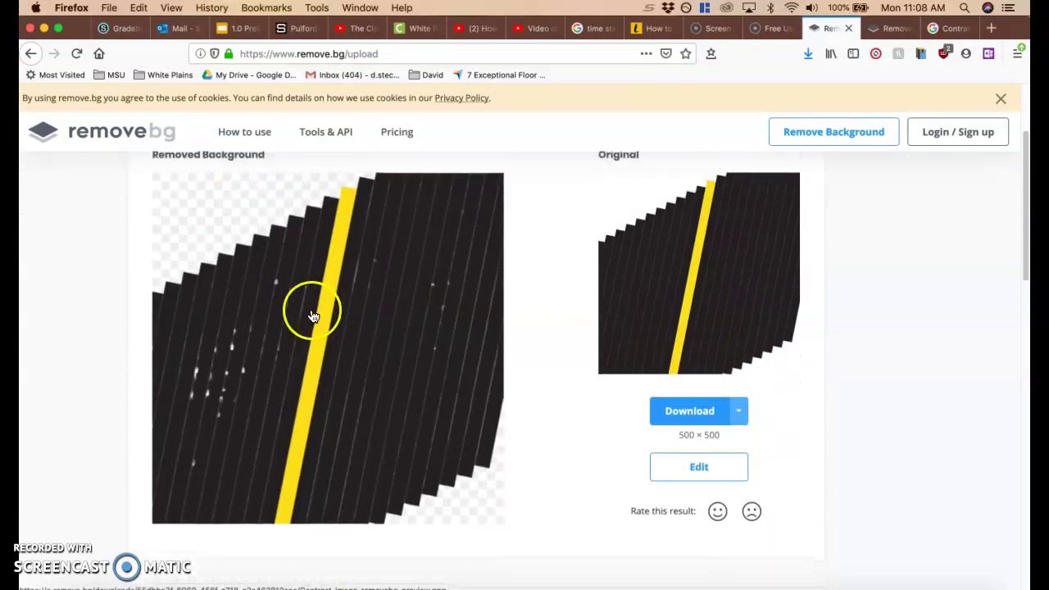
{"action": "scroll", "coordinate": [311, 351], "scroll_direction": "up", "scroll_amount": 1}
{"action": "right_click", "coordinate": [308, 360]}
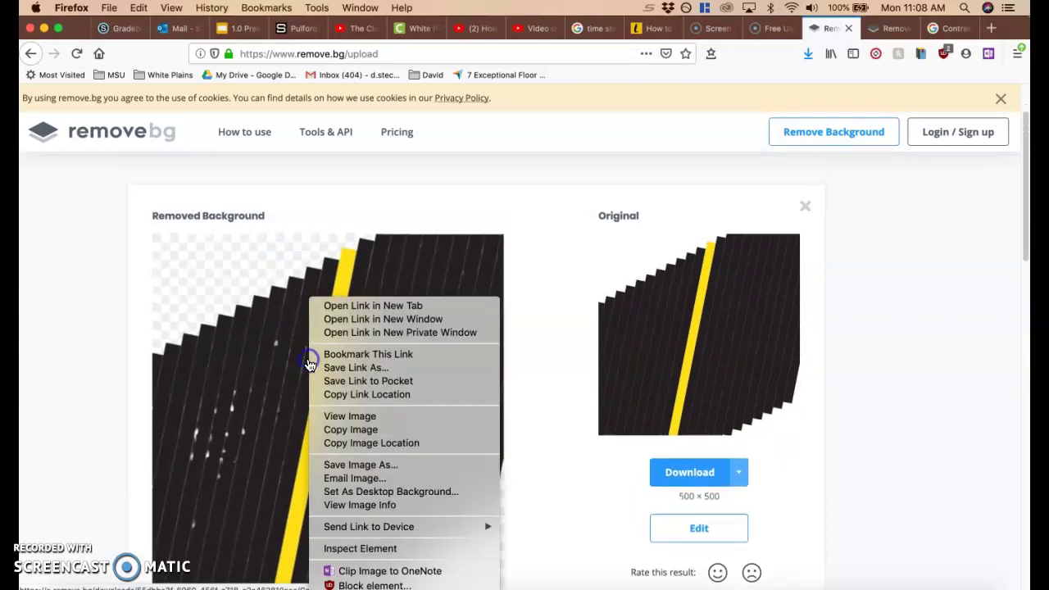
{"action": "left_click", "coordinate": [360, 429]}
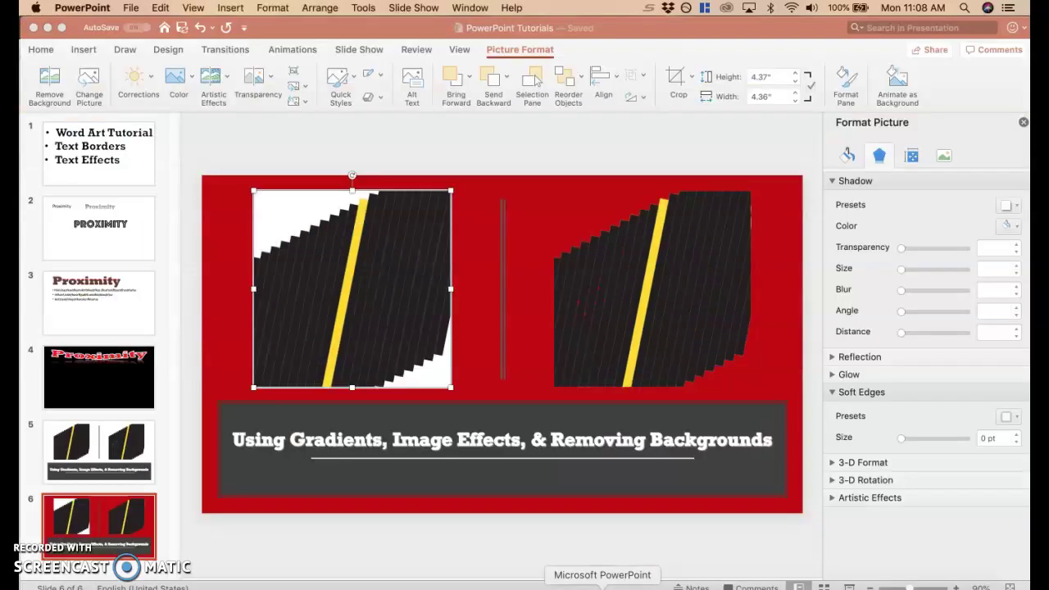
{"action": "key", "text": "super+Tab"}
{"action": "key", "text": "super+v"}
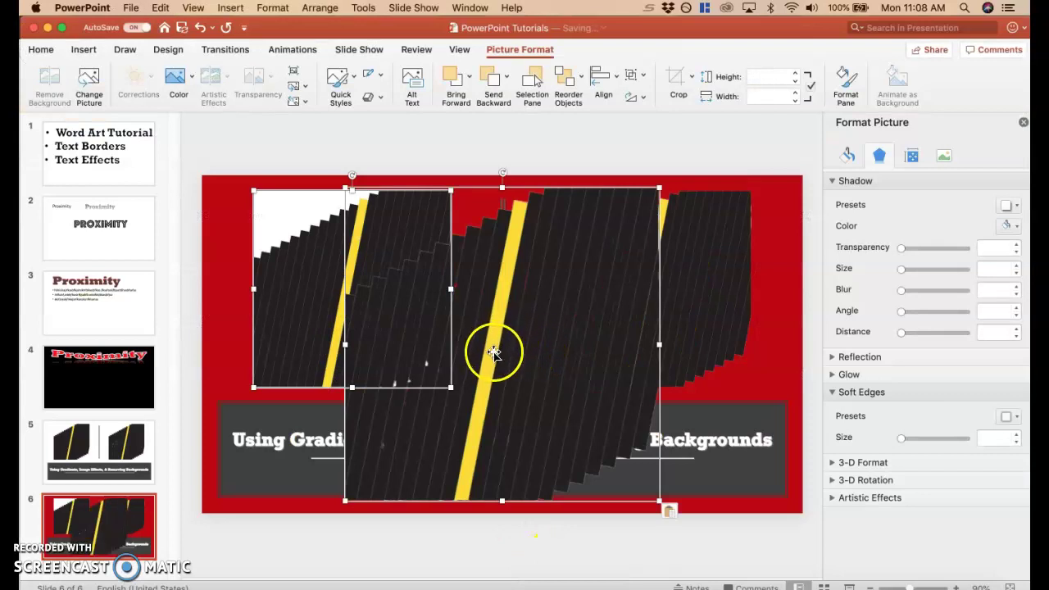
{"action": "left_click_drag", "start_coordinate": [526, 344], "coordinate": [517, 360]}
{"action": "left_click", "coordinate": [393, 240], "text": "shift"}
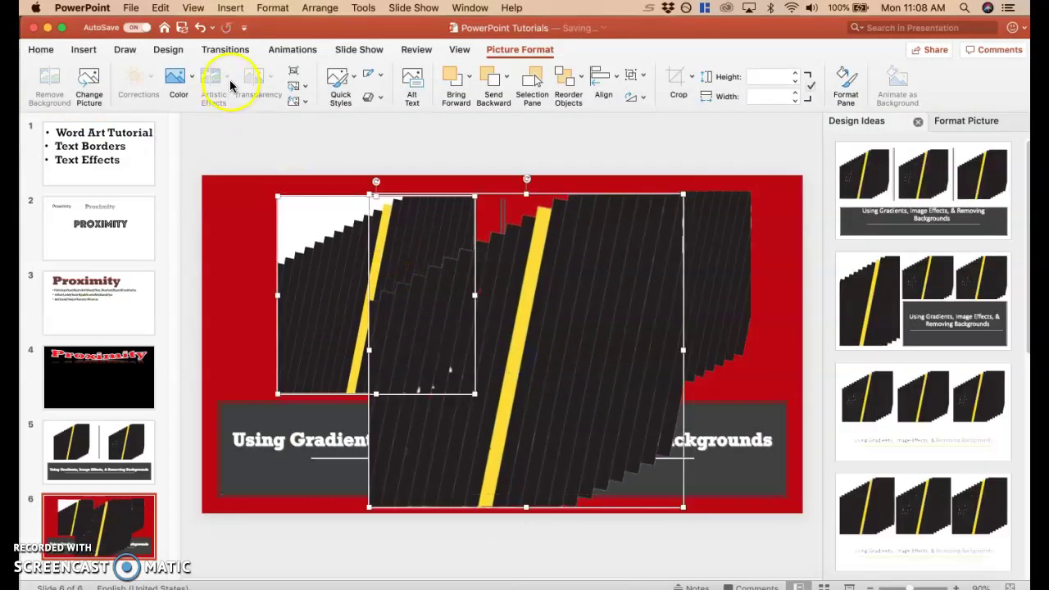
{"action": "left_click", "coordinate": [201, 28]}
{"action": "left_click", "coordinate": [774, 385]}
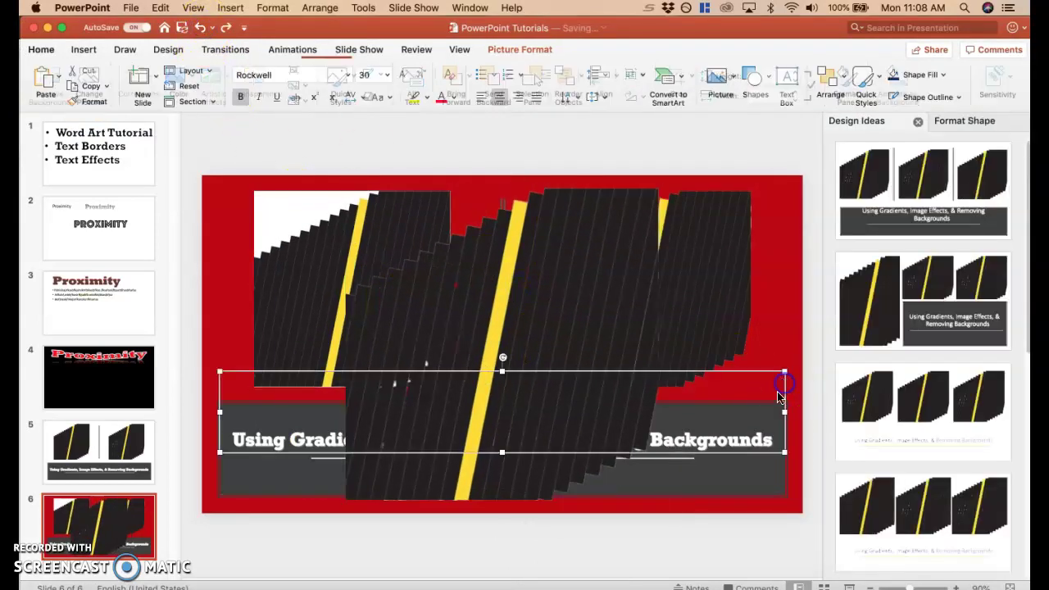
Shrink the pasted picture and place it beside the picture with white corners, overlapping the slide's right-hand picture
{"action": "left_click", "coordinate": [583, 388]}
{"action": "left_click_drag", "start_coordinate": [564, 412], "coordinate": [620, 433]}
{"action": "left_click", "coordinate": [745, 422]}
{"action": "left_click_drag", "start_coordinate": [745, 422], "coordinate": [614, 292]}
{"action": "left_click_drag", "start_coordinate": [538, 241], "coordinate": [576, 314]}
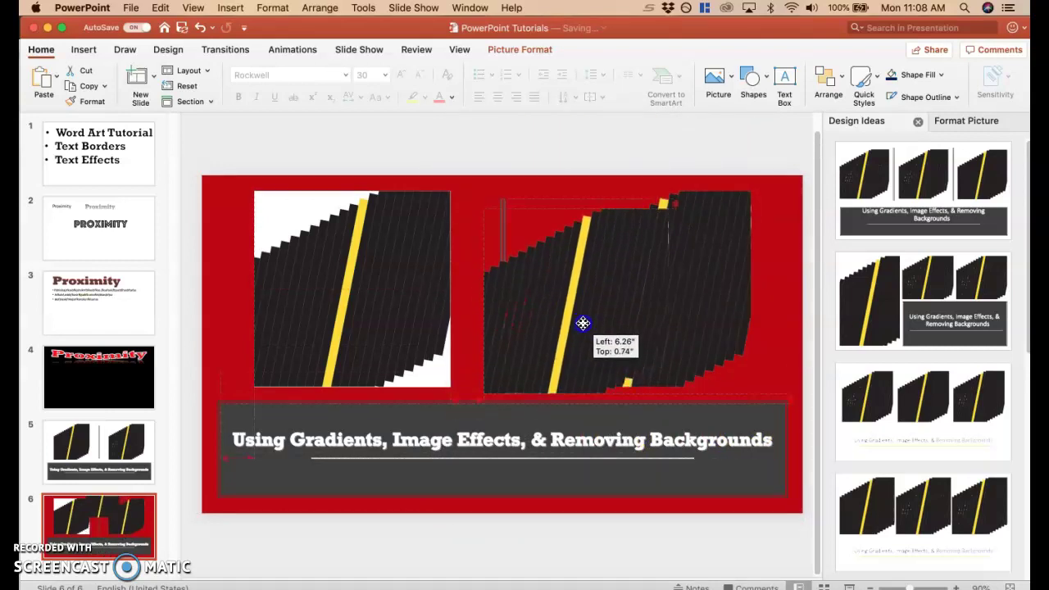
{"action": "left_click", "coordinate": [632, 354]}
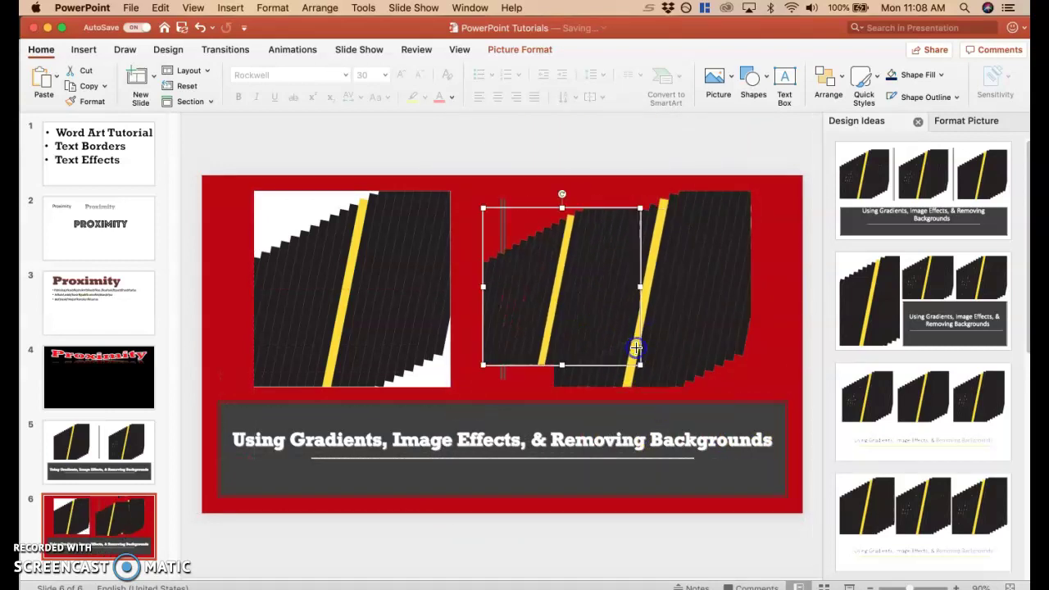
Dismiss the design suggestions, move the pasted picture across the vertical divider, and delete it from the slide
{"action": "left_click", "coordinate": [918, 123]}
{"action": "left_click_drag", "start_coordinate": [562, 298], "coordinate": [541, 283]}
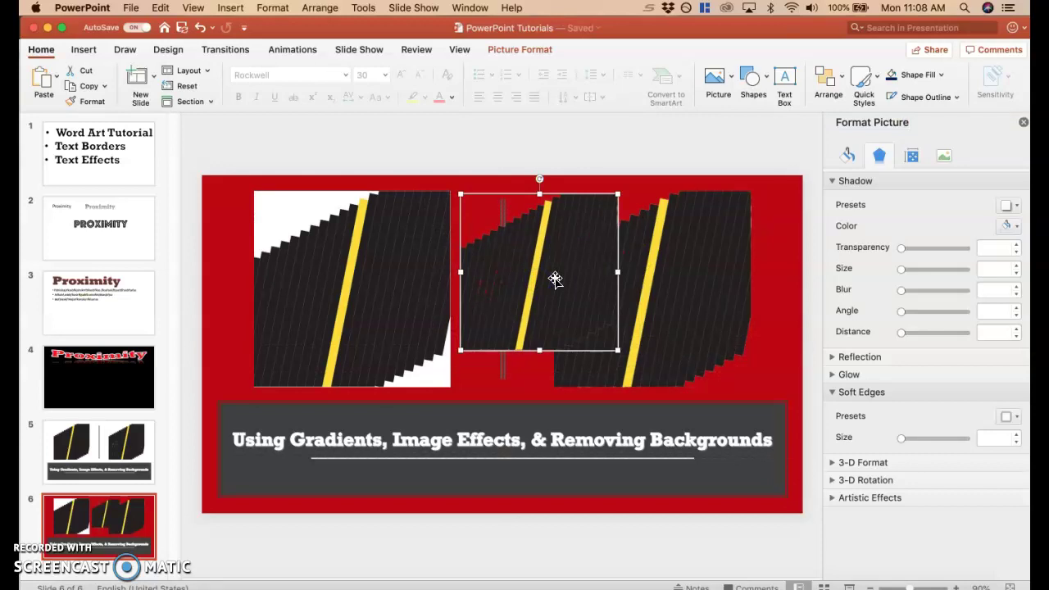
{"action": "left_click_drag", "start_coordinate": [542, 282], "coordinate": [600, 298]}
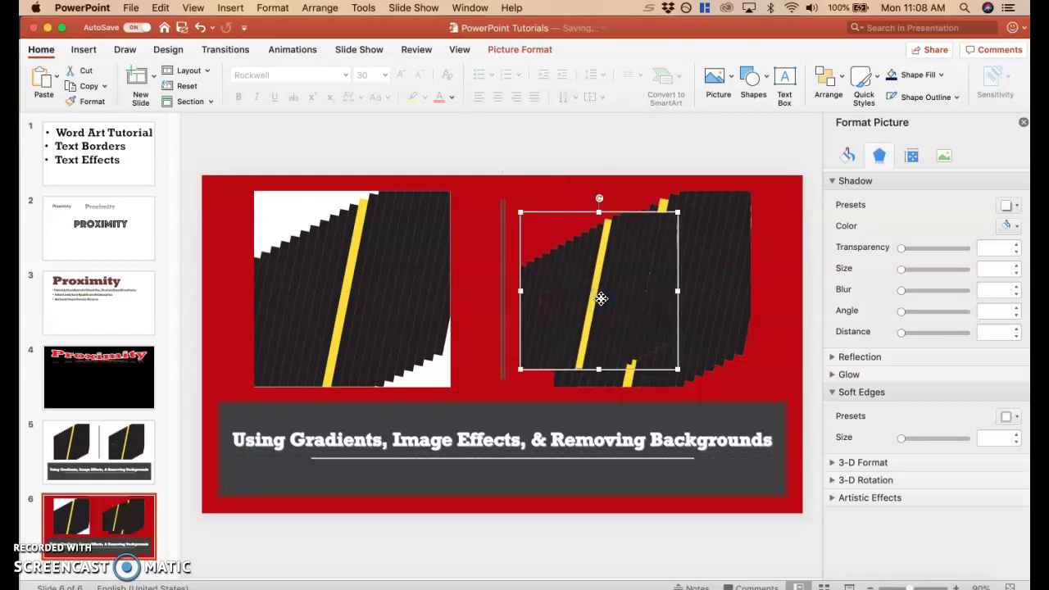
{"action": "left_click", "coordinate": [601, 298]}
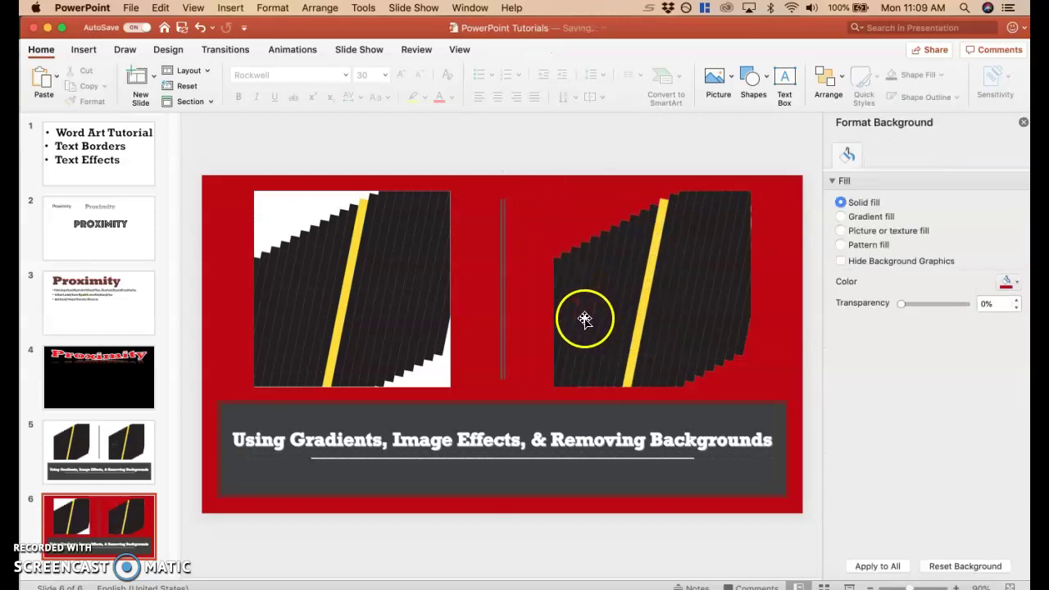
Switch to slide 5 and look over its title text and pictures
{"action": "triple_click", "coordinate": [308, 441]}
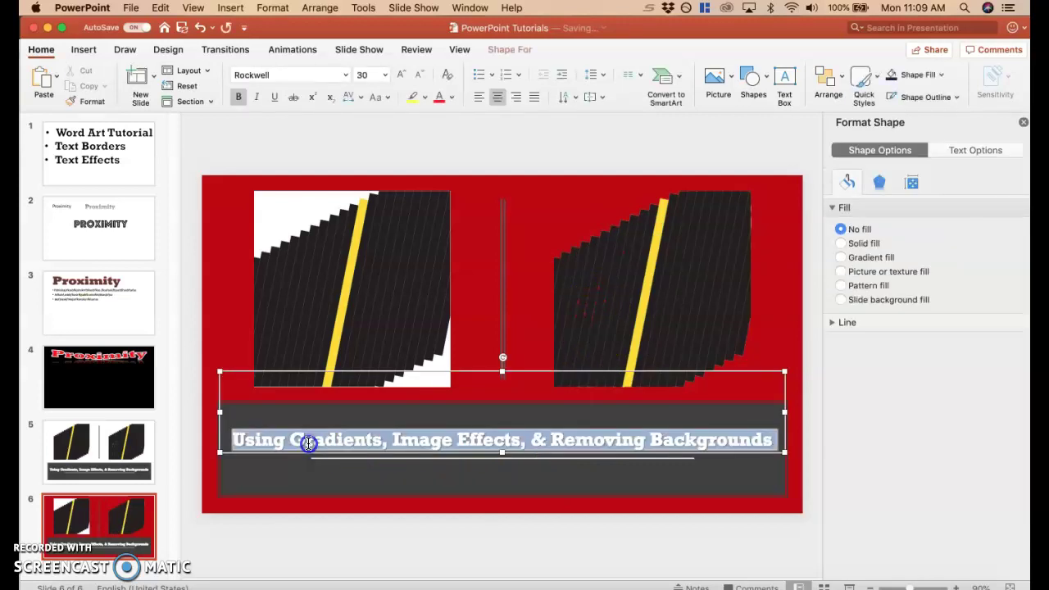
{"action": "left_click", "coordinate": [325, 440]}
{"action": "left_click", "coordinate": [121, 465]}
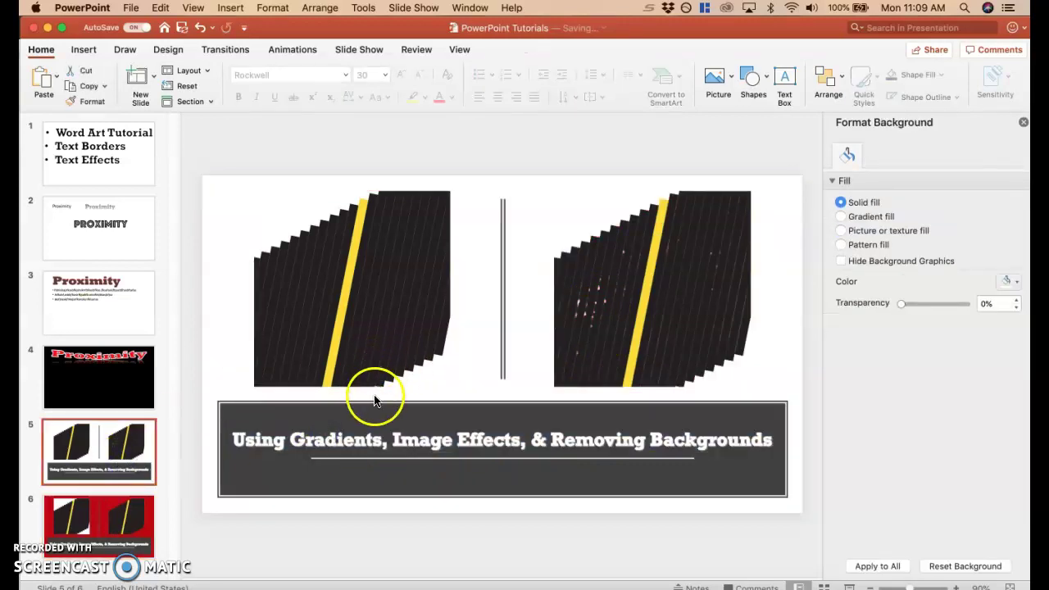
{"action": "triple_click", "coordinate": [353, 432]}
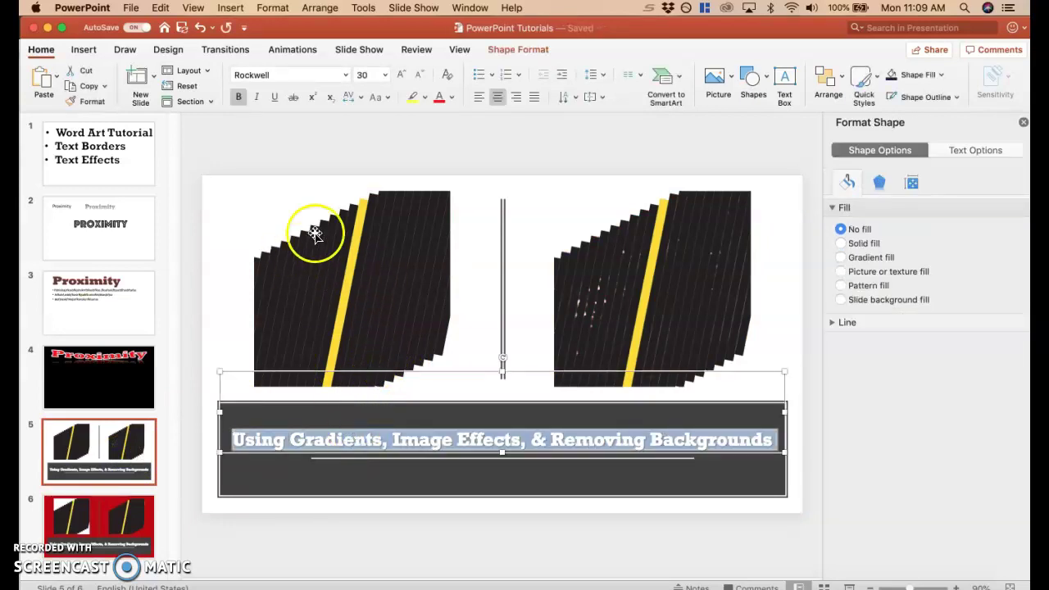
{"action": "left_click", "coordinate": [232, 236]}
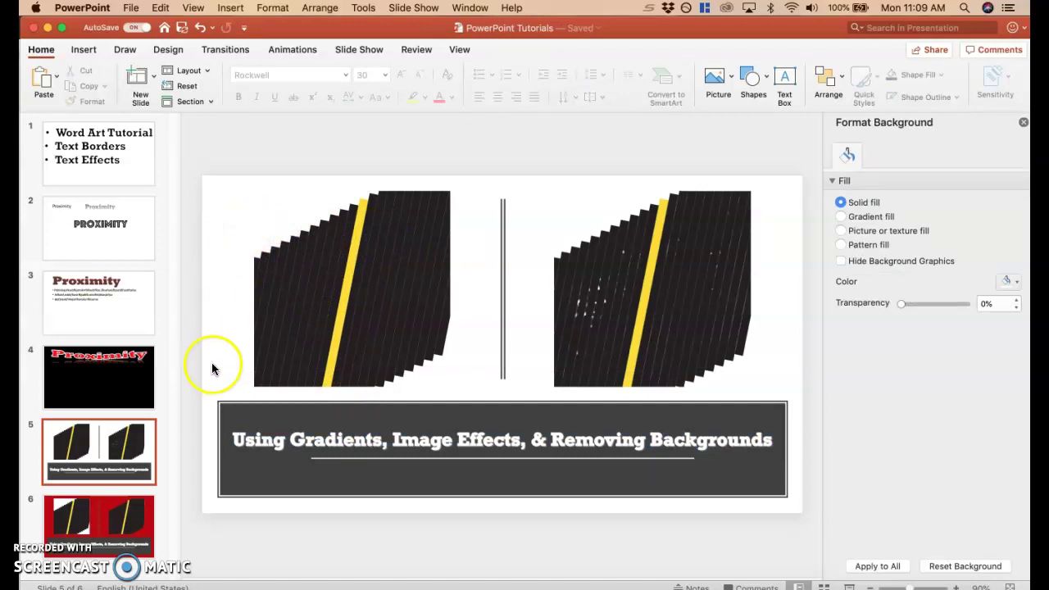
{"action": "left_click", "coordinate": [410, 327]}
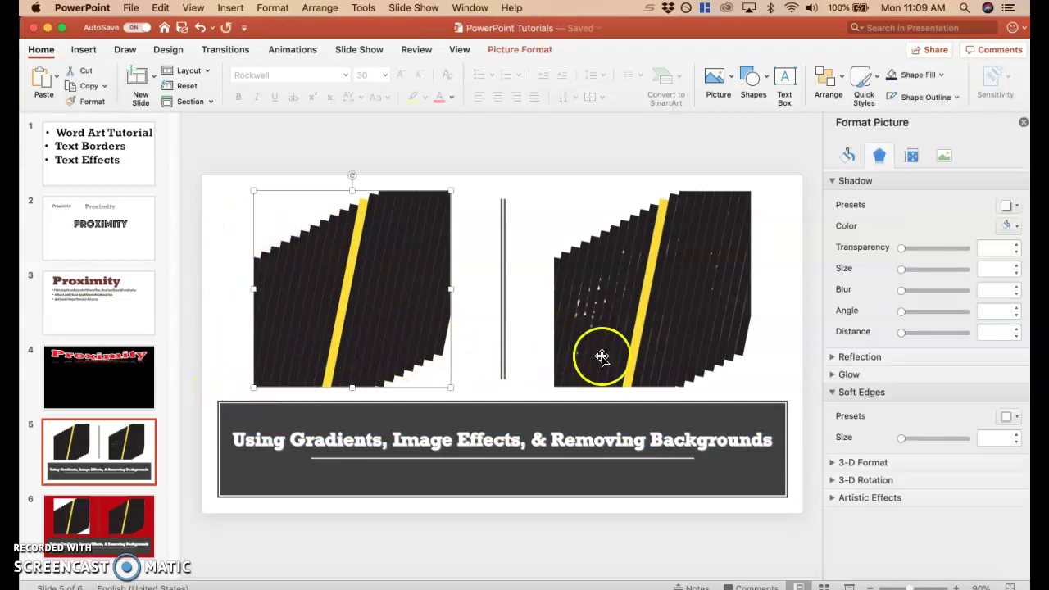
{"action": "triple_click", "coordinate": [553, 441]}
{"action": "left_click", "coordinate": [553, 442]}
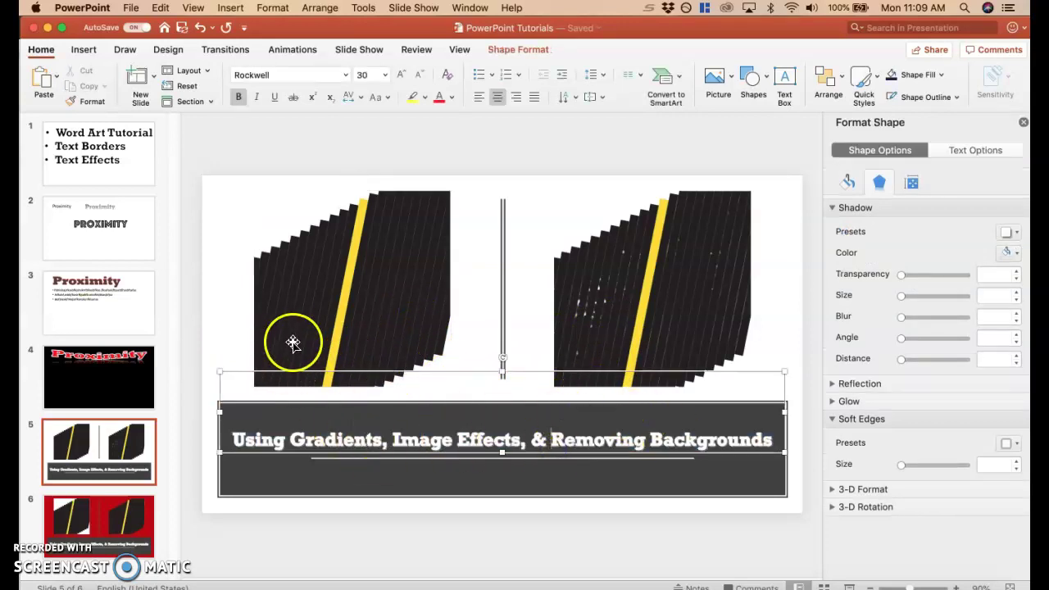
Change the fill of the whole title text on slide 5 to a gradient fill
{"action": "triple_click", "coordinate": [285, 439]}
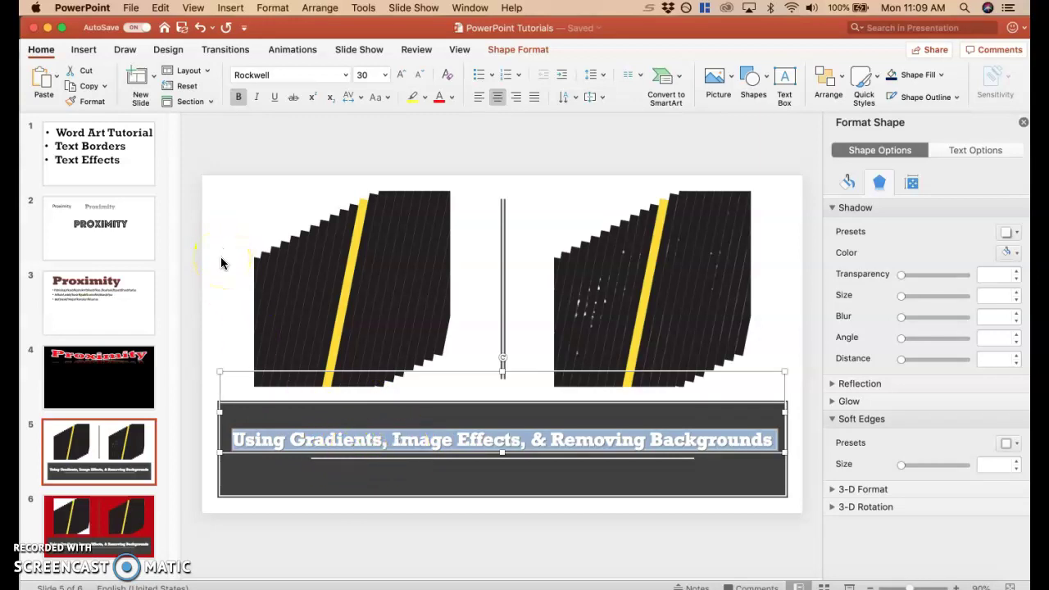
{"action": "right_click", "coordinate": [500, 444]}
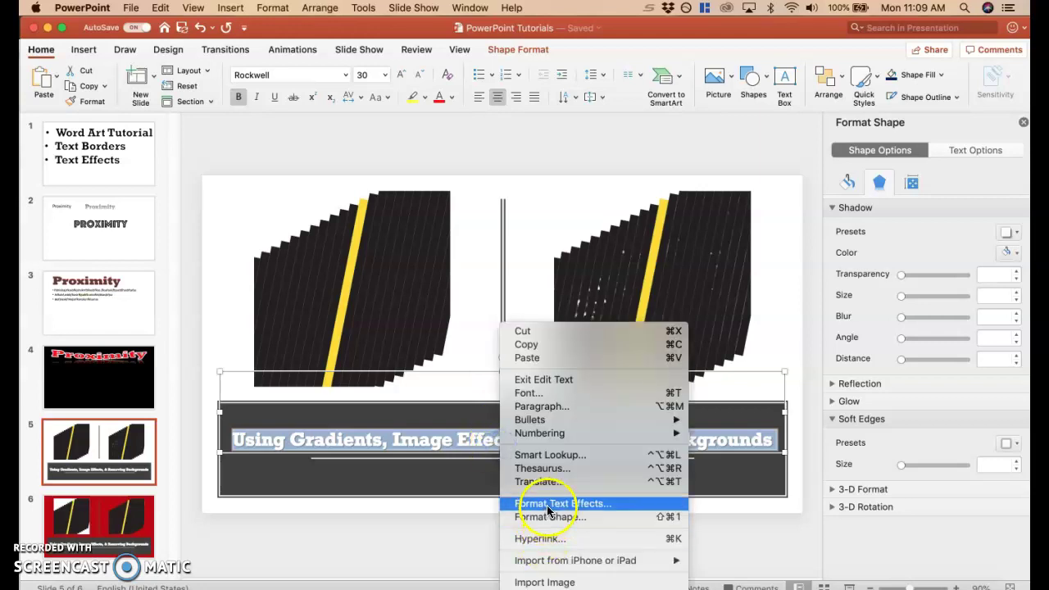
{"action": "left_click", "coordinate": [547, 505]}
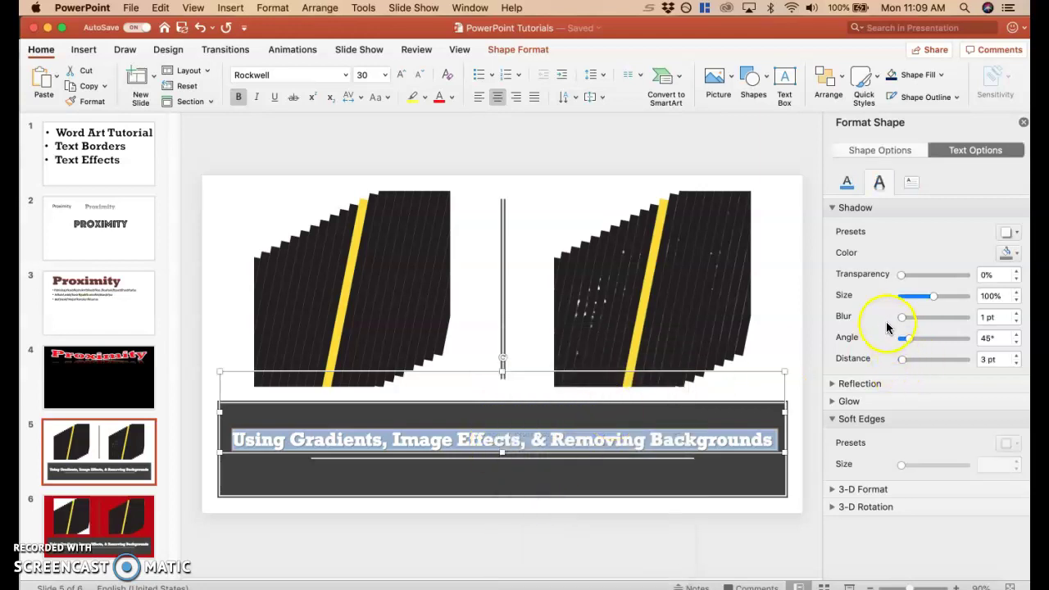
{"action": "left_click", "coordinate": [845, 186]}
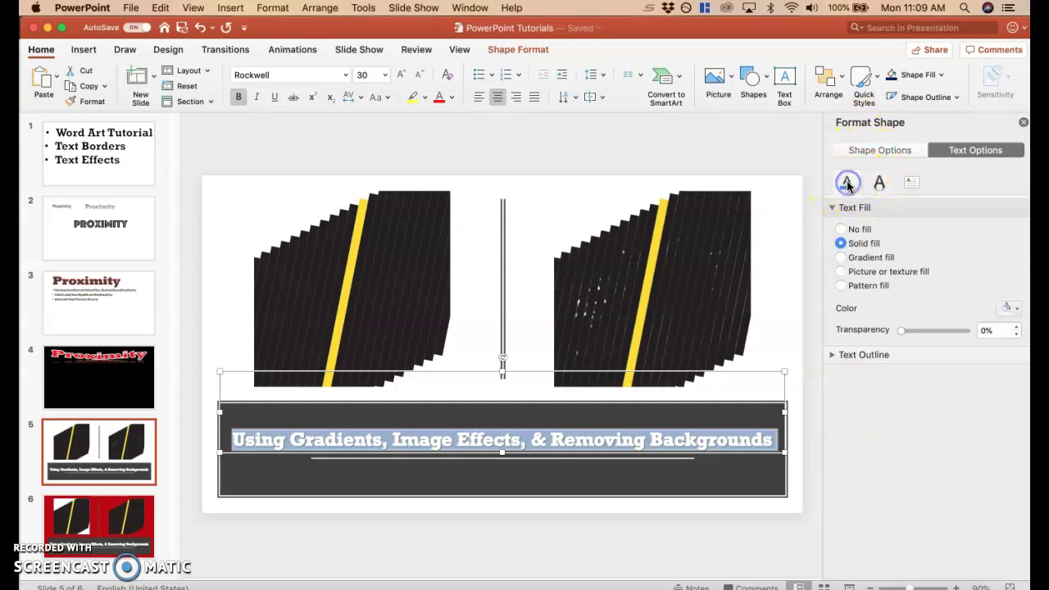
{"action": "left_click", "coordinate": [842, 258]}
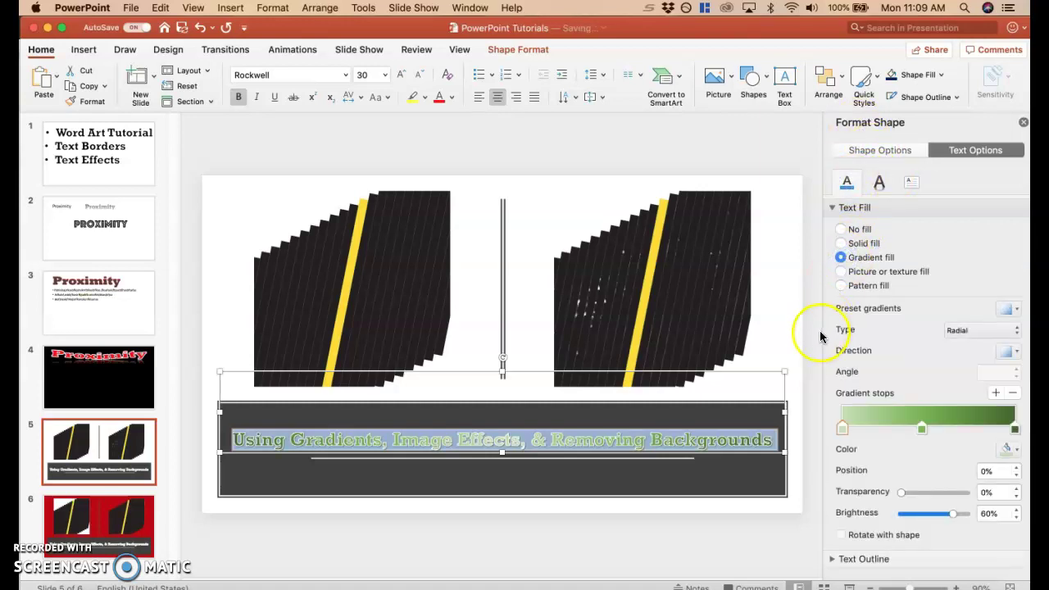
{"action": "left_click", "coordinate": [1008, 353]}
{"action": "left_click", "coordinate": [1007, 308]}
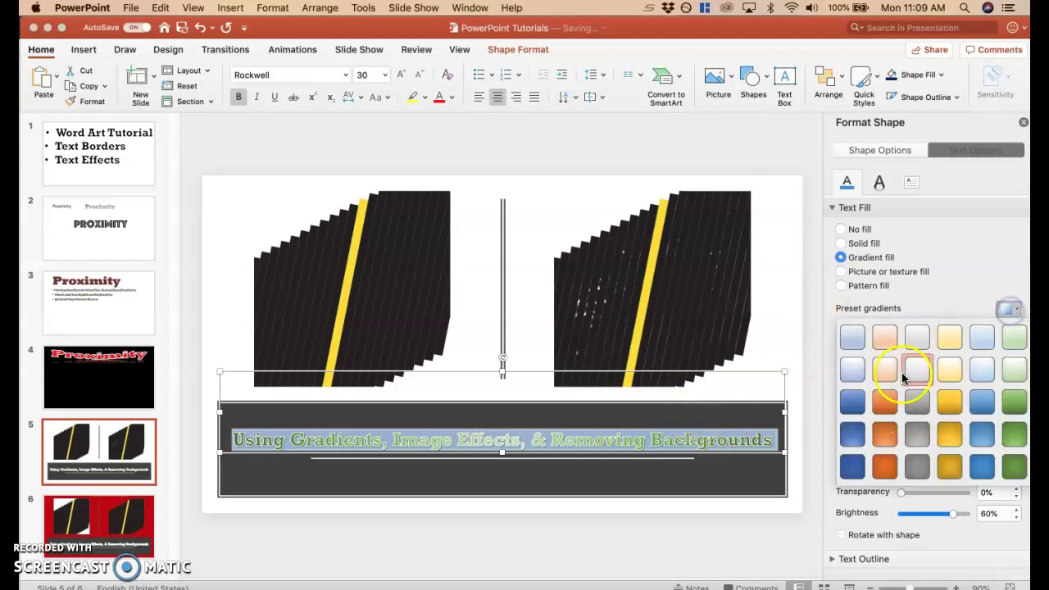
{"action": "left_click", "coordinate": [1009, 309]}
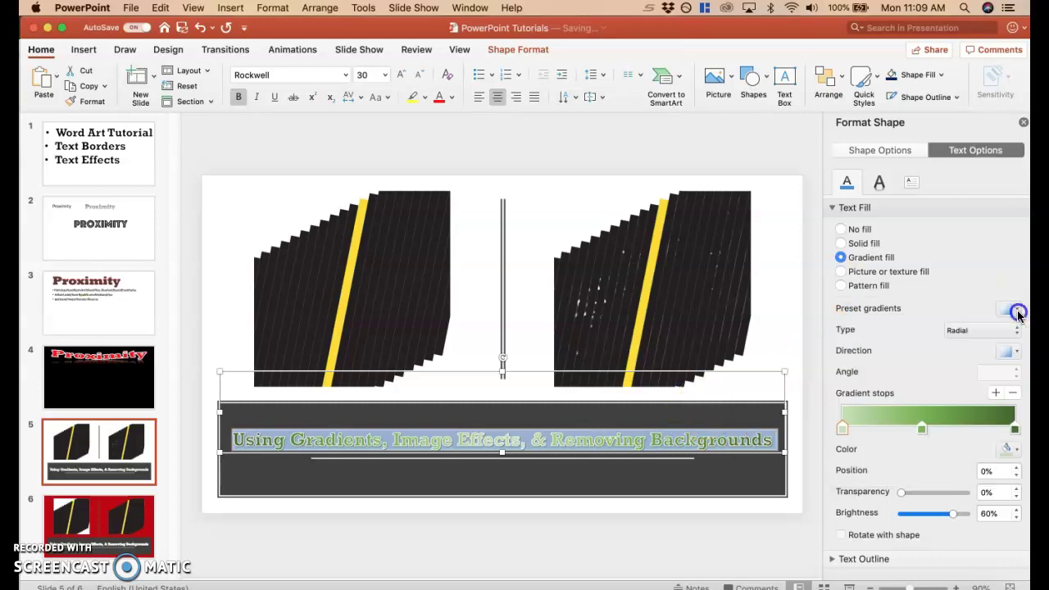
{"action": "left_click", "coordinate": [1006, 350]}
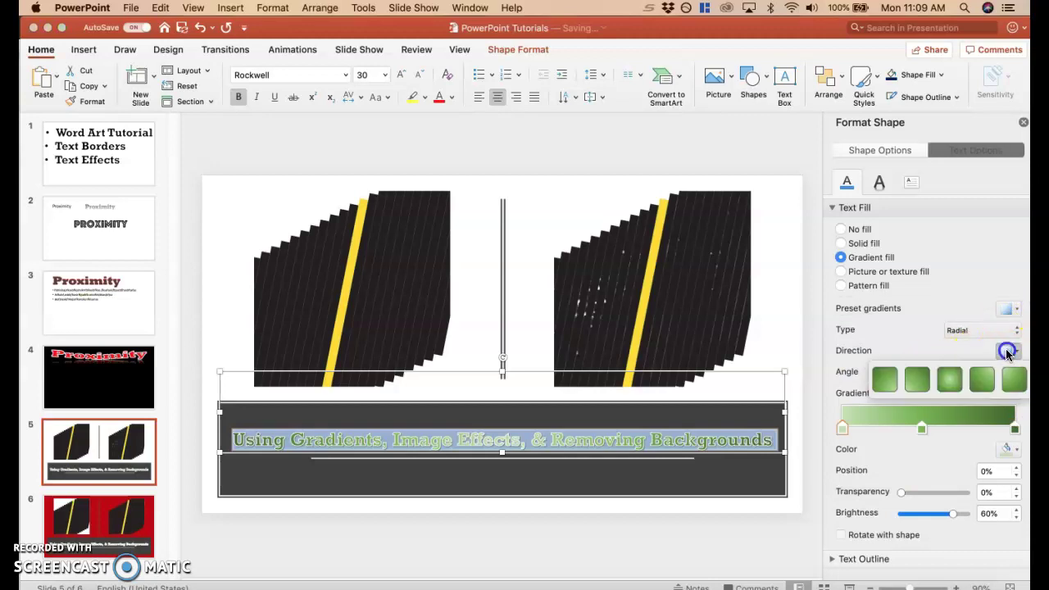
{"action": "left_click", "coordinate": [1006, 351]}
{"action": "left_click", "coordinate": [968, 329]}
{"action": "left_click", "coordinate": [968, 329]}
Recolour the first gradient stop of the title text, at 0%, with the black sampled from the left-hand picture
{"action": "left_click", "coordinate": [843, 429]}
{"action": "left_click", "coordinate": [1015, 451]}
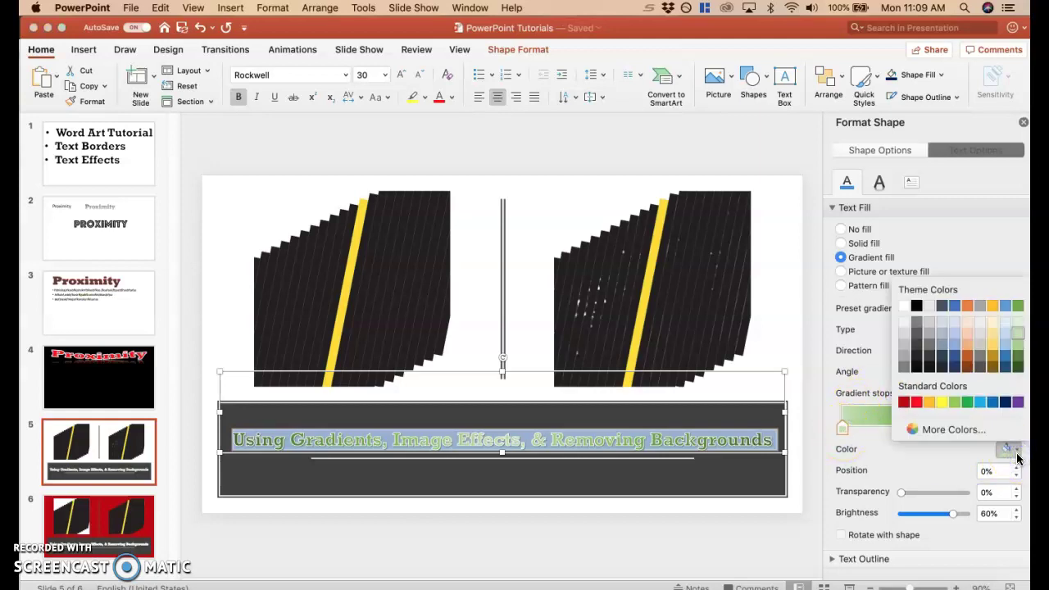
{"action": "left_click", "coordinate": [1013, 452]}
{"action": "left_click", "coordinate": [1013, 452]}
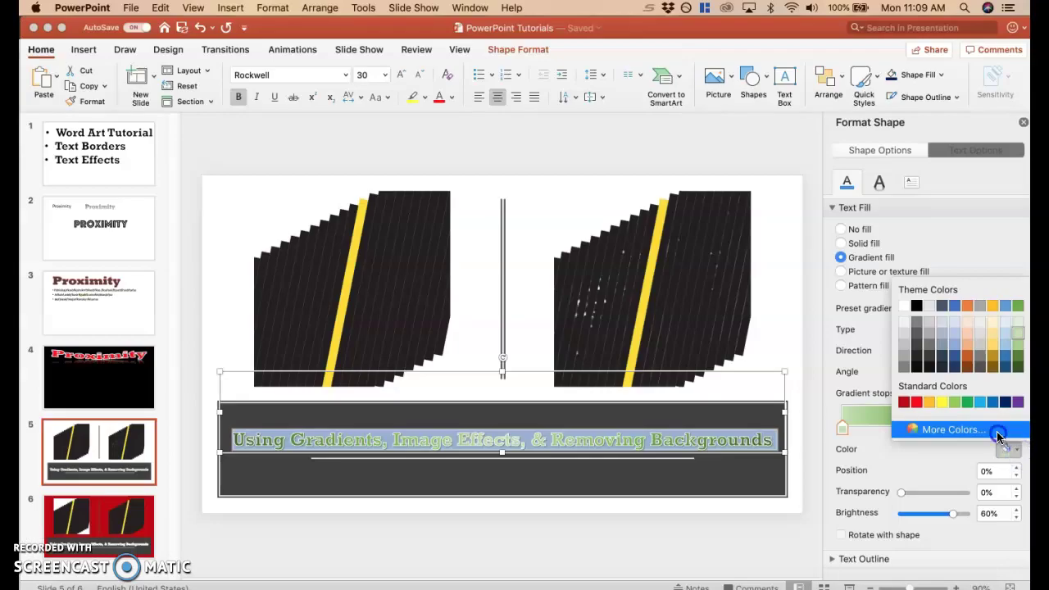
{"action": "left_click", "coordinate": [991, 430]}
{"action": "left_click", "coordinate": [482, 311]}
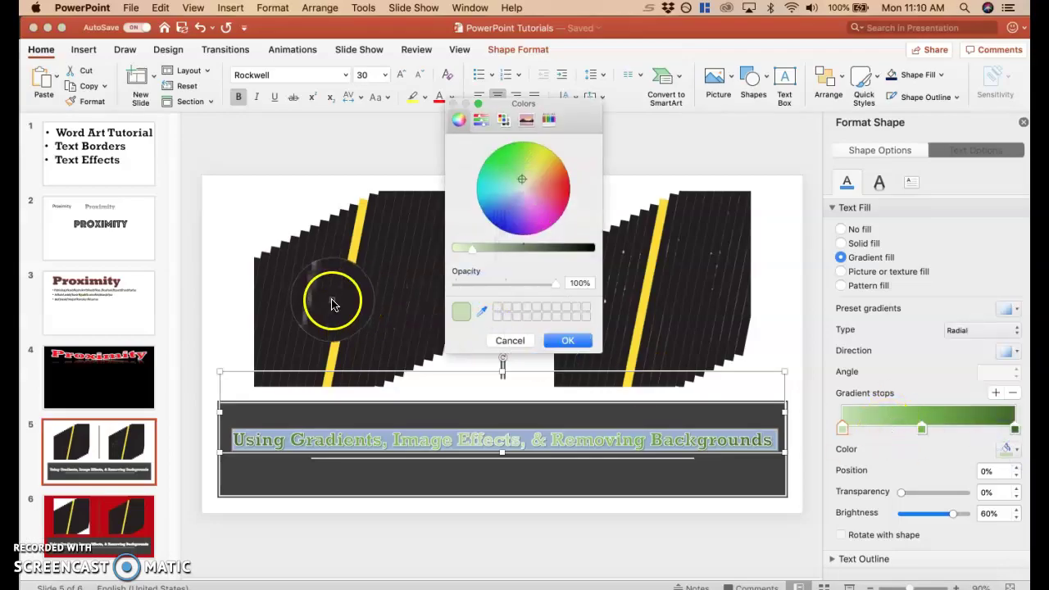
{"action": "left_click", "coordinate": [331, 304]}
{"action": "left_click", "coordinate": [568, 340]}
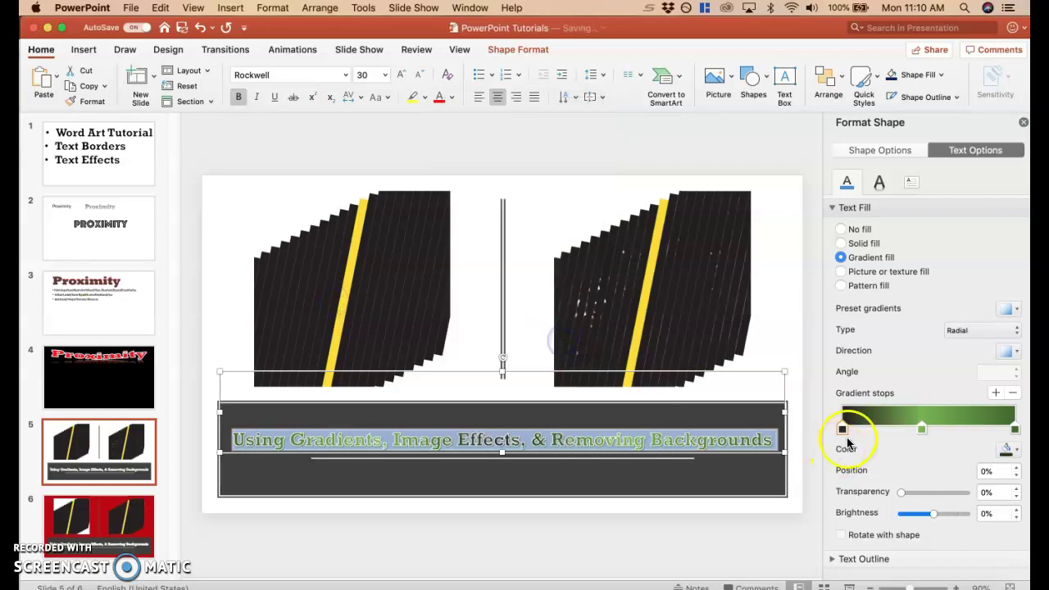
Recolour the middle gradient stop, at 46%, with the yellow sampled from the stripe in the left-hand picture
{"action": "left_click", "coordinate": [921, 428]}
{"action": "left_click", "coordinate": [1007, 449]}
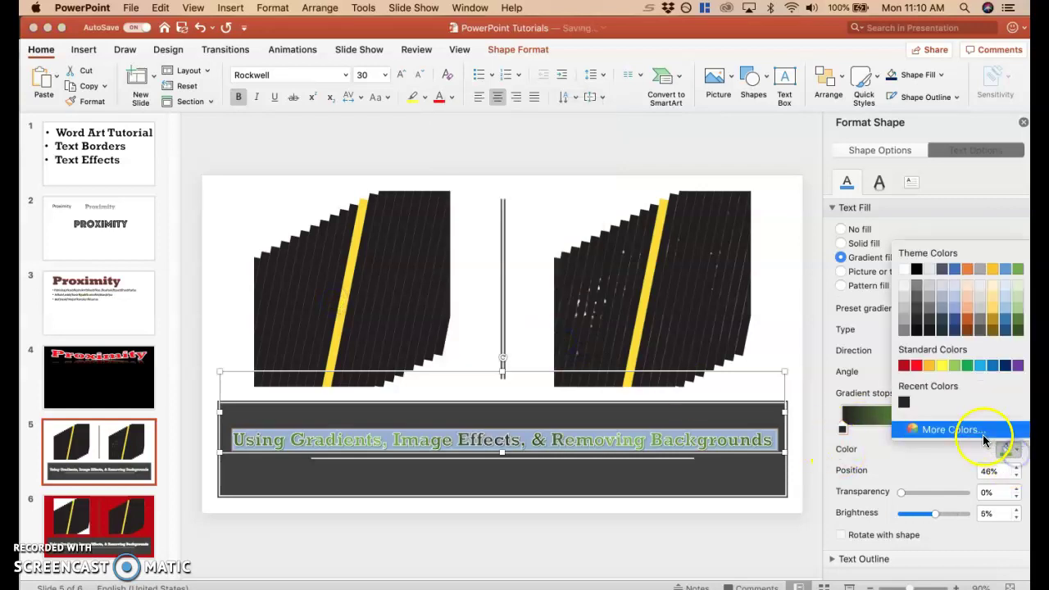
{"action": "left_click", "coordinate": [989, 431]}
{"action": "left_click", "coordinate": [483, 310]}
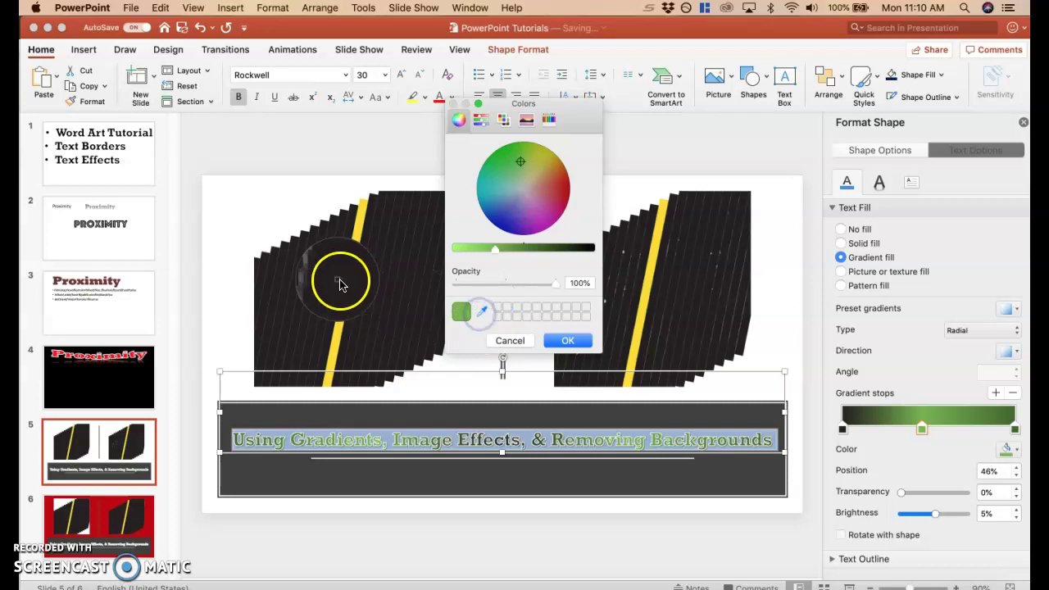
{"action": "left_click", "coordinate": [344, 281]}
{"action": "left_click", "coordinate": [568, 340]}
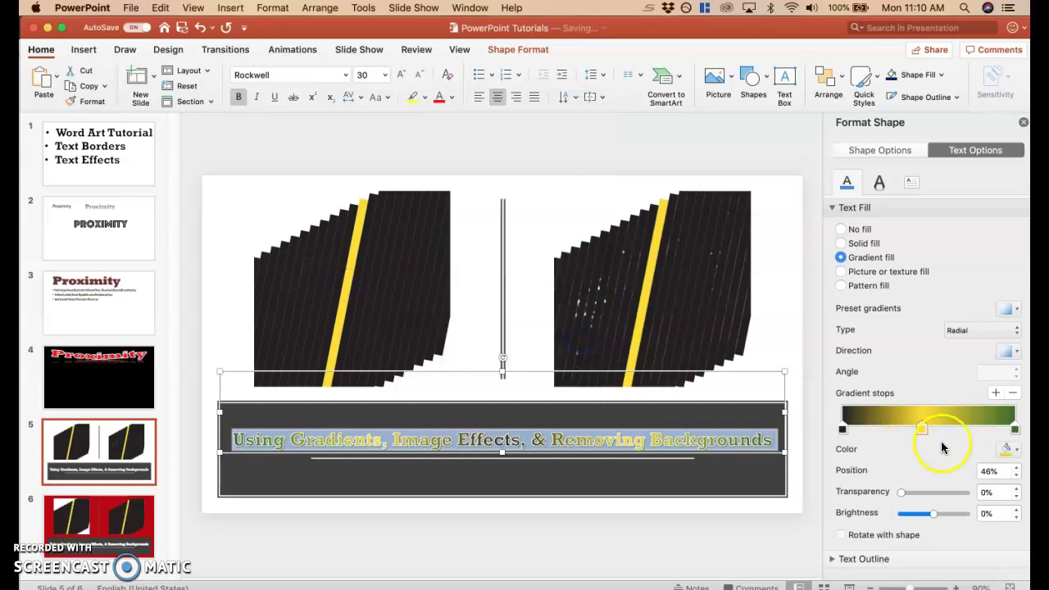
Move the last gradient stop of the title text to 88% and recolour it with the black sampled from the left-hand picture
{"action": "left_click_drag", "start_coordinate": [1013, 429], "coordinate": [998, 437]}
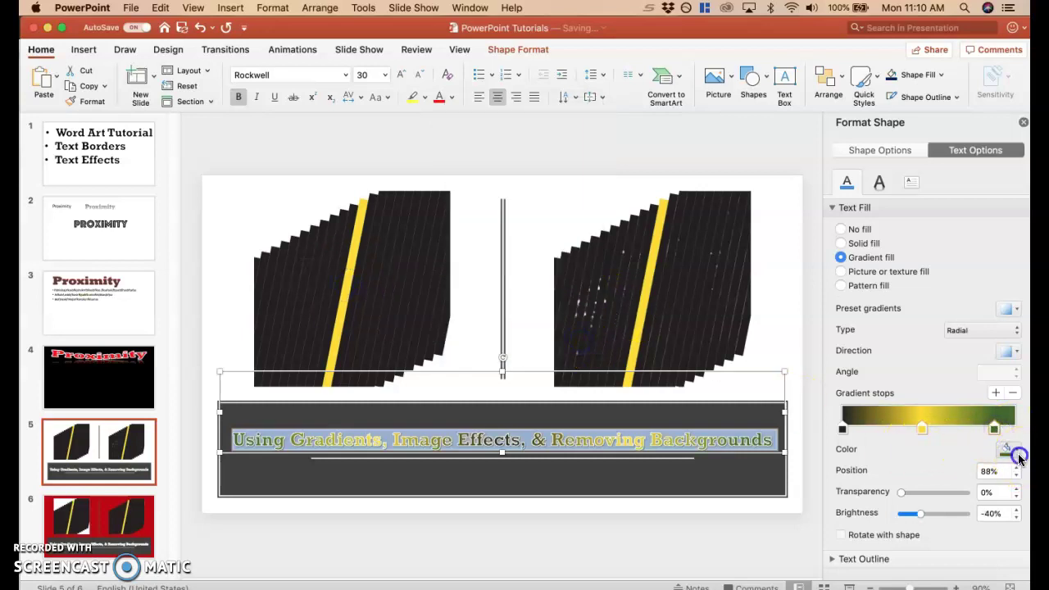
{"action": "left_click", "coordinate": [1016, 452]}
{"action": "left_click", "coordinate": [954, 429]}
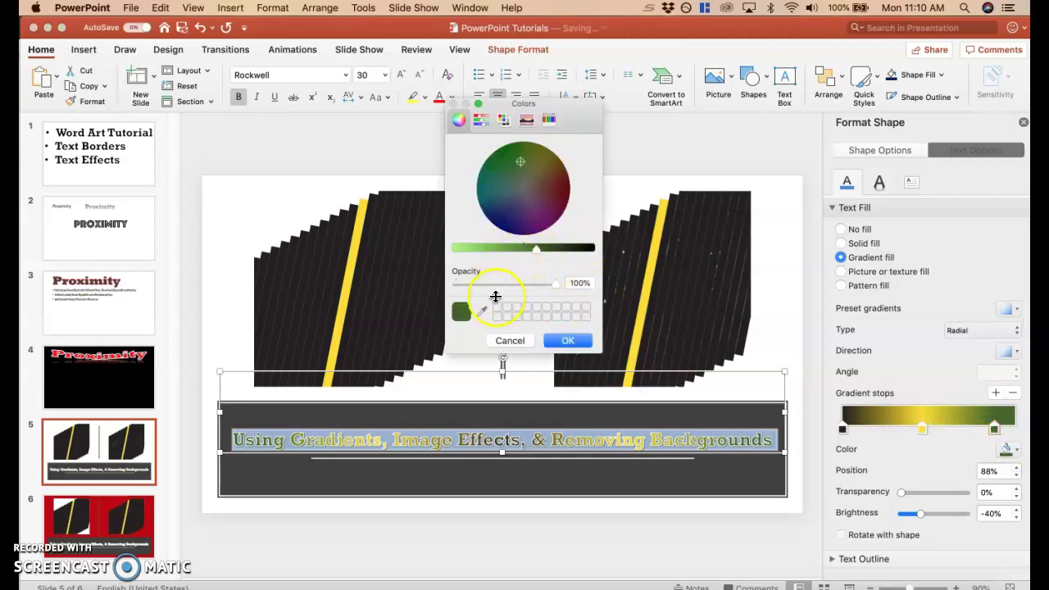
{"action": "left_click", "coordinate": [482, 311]}
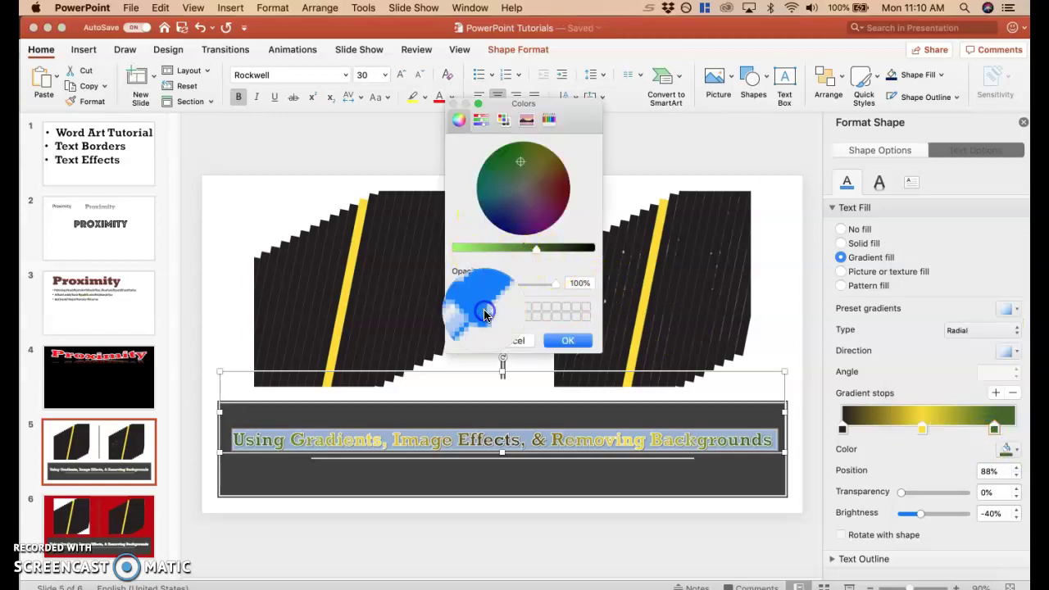
{"action": "left_click", "coordinate": [366, 300]}
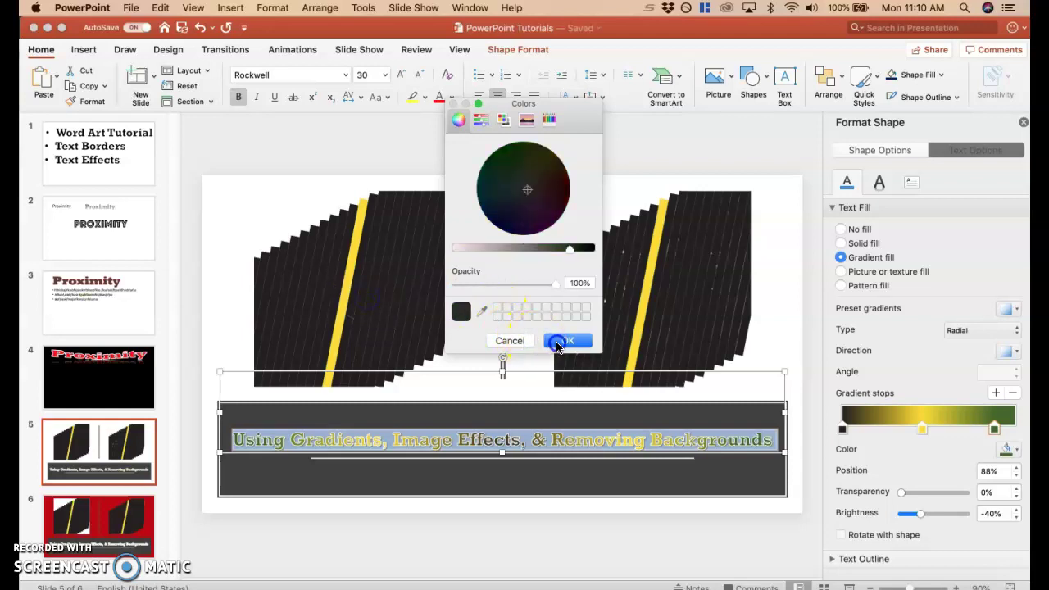
{"action": "left_click", "coordinate": [539, 341]}
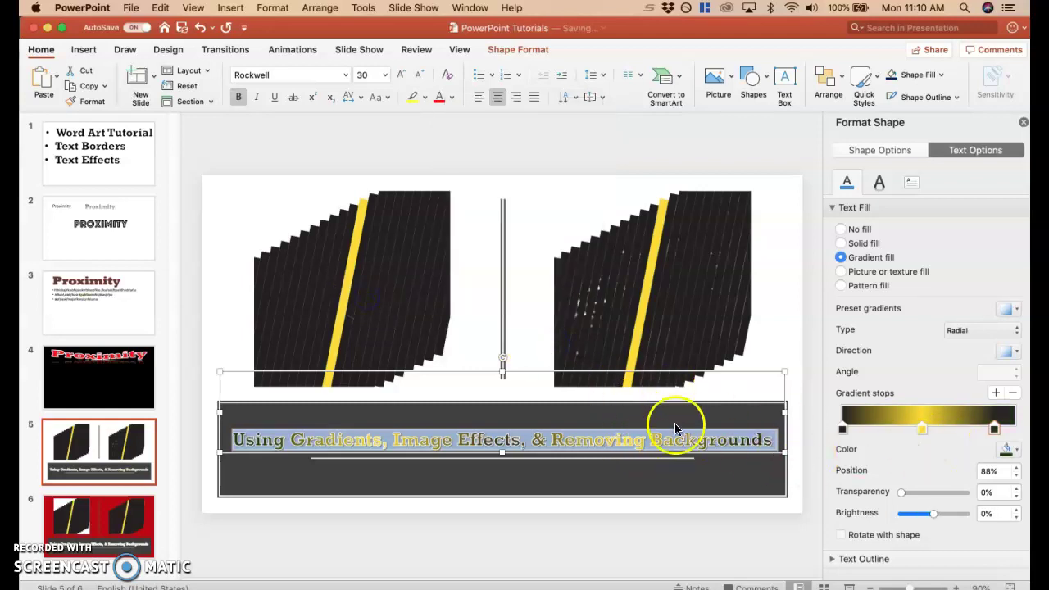
Examine how the title text's gradient matches the black and yellow of the left-hand picture
{"action": "left_click", "coordinate": [601, 468]}
{"action": "left_click", "coordinate": [304, 297]}
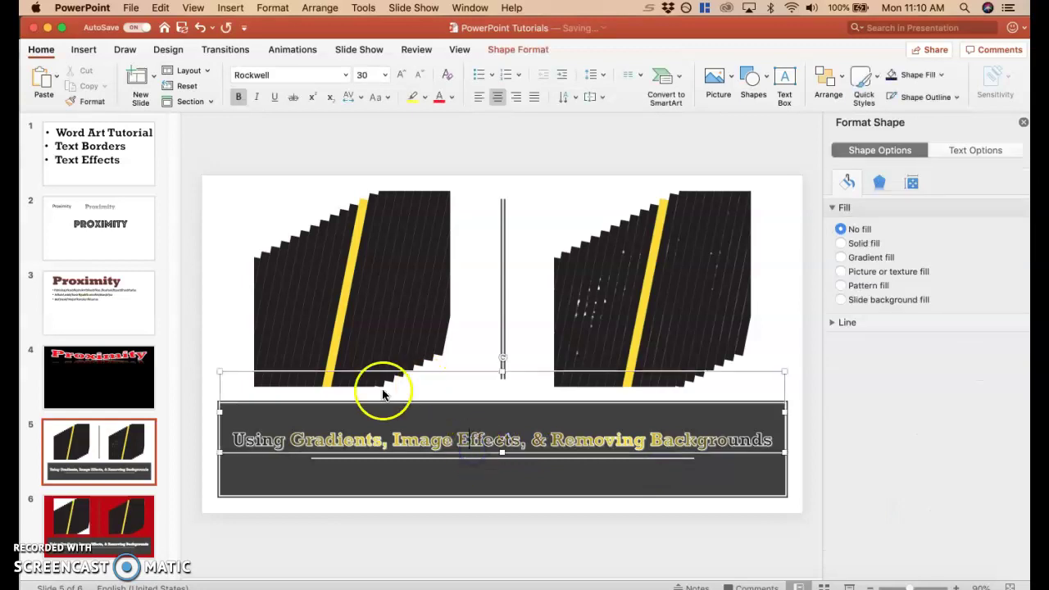
{"action": "left_click", "coordinate": [402, 241]}
{"action": "left_click", "coordinate": [197, 352]}
{"action": "left_click", "coordinate": [272, 327]}
{"action": "left_click", "coordinate": [416, 320]}
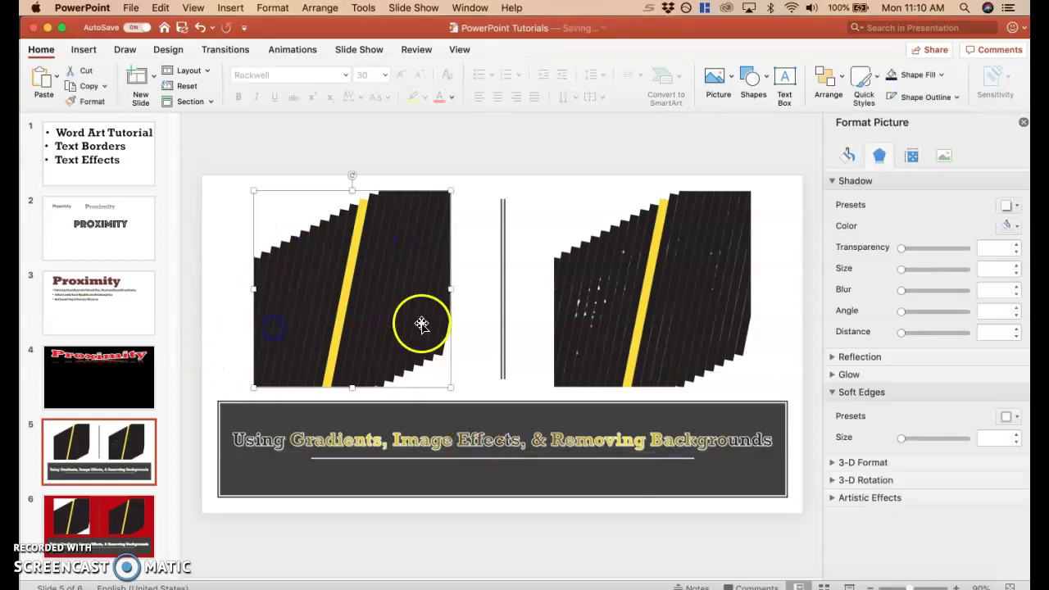
{"action": "left_click", "coordinate": [461, 328]}
{"action": "left_click", "coordinate": [429, 325]}
{"action": "left_click", "coordinate": [502, 367]}
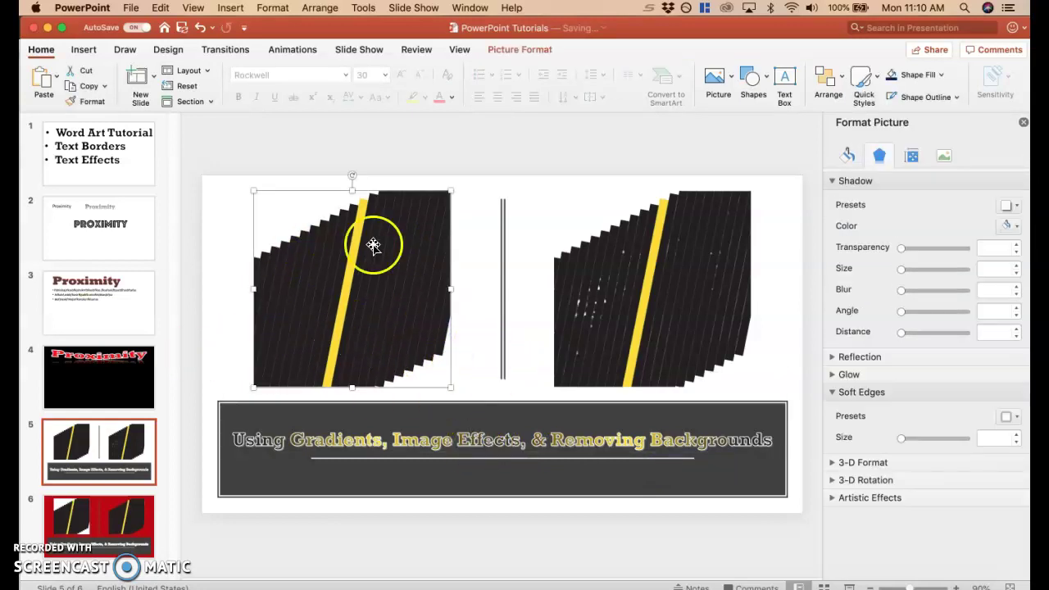
{"action": "left_click", "coordinate": [493, 322]}
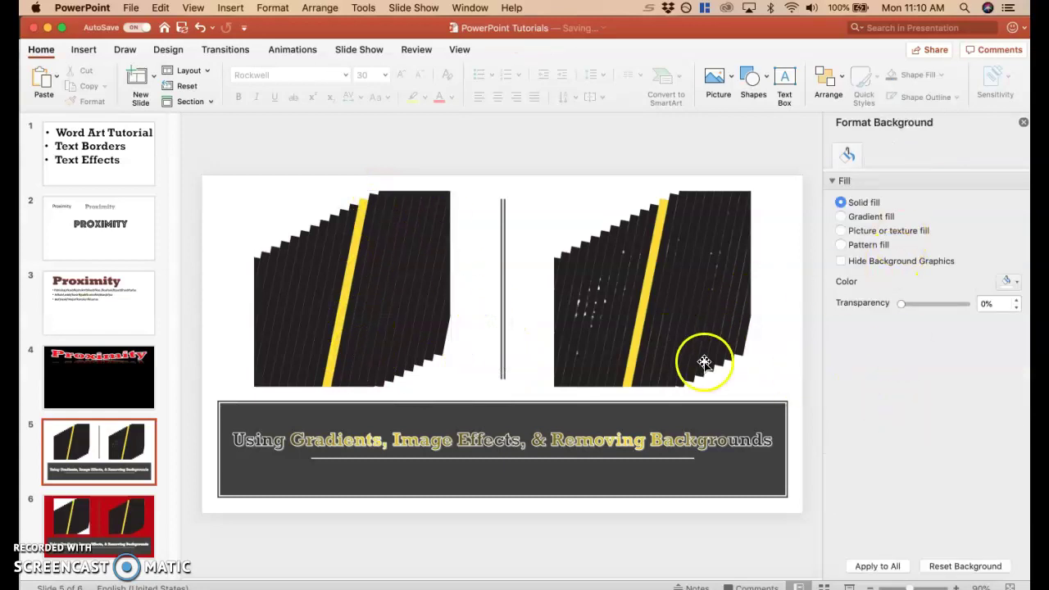
Select the whole title text, try a gradient fill on its text box and undo that fill
{"action": "triple_click", "coordinate": [684, 440]}
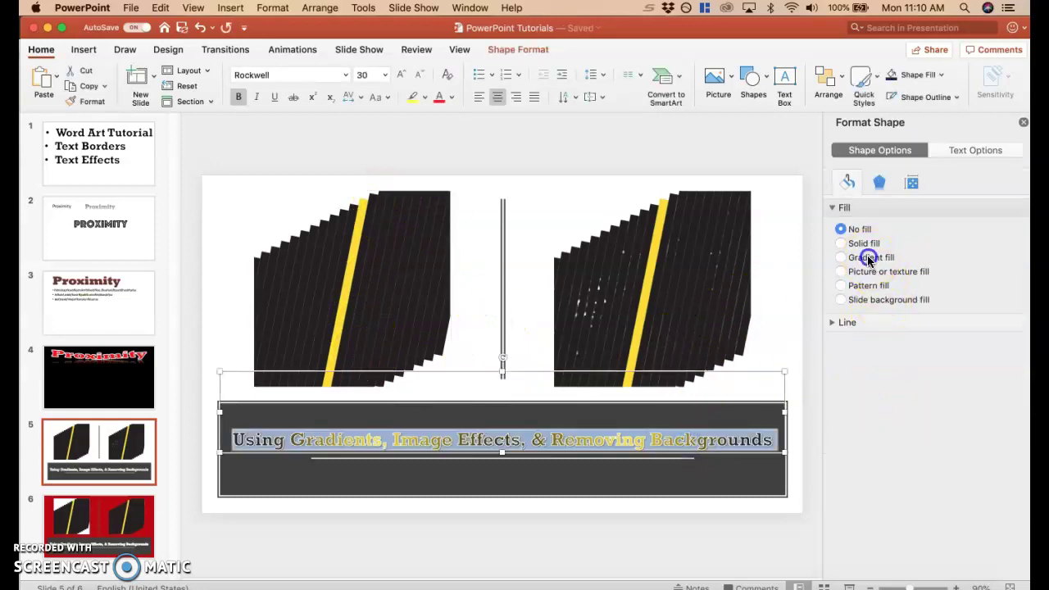
{"action": "left_click", "coordinate": [865, 257]}
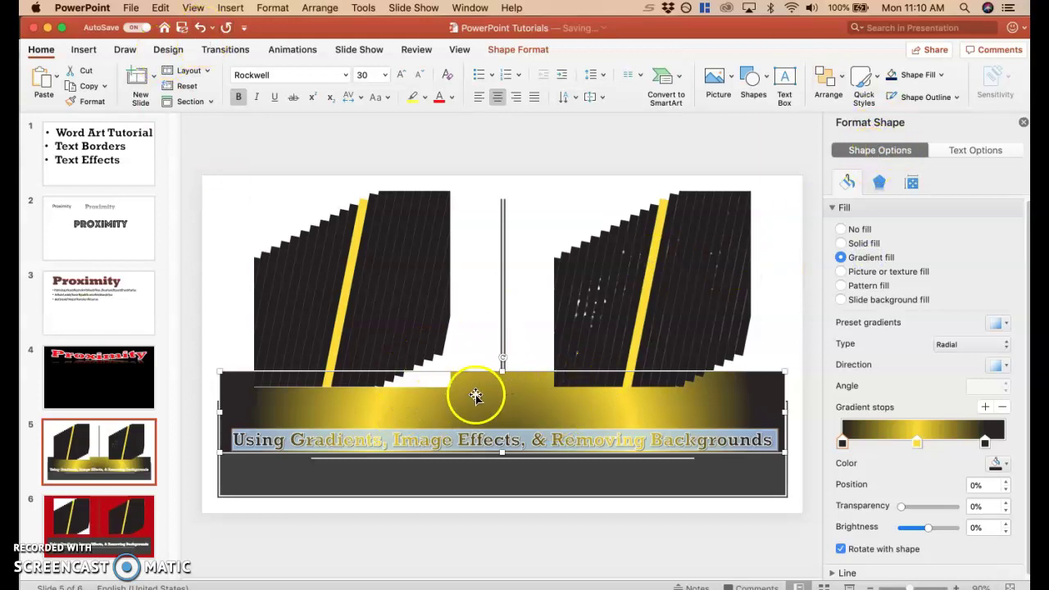
{"action": "left_click", "coordinate": [201, 28]}
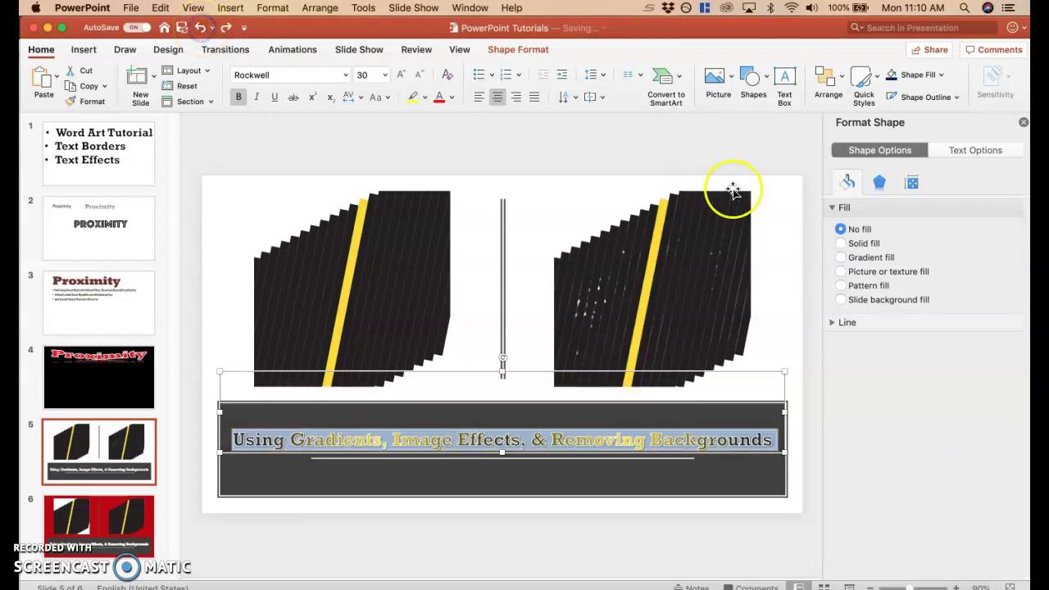
Change the gradient type of the title's text fill to Linear
{"action": "left_click", "coordinate": [969, 150]}
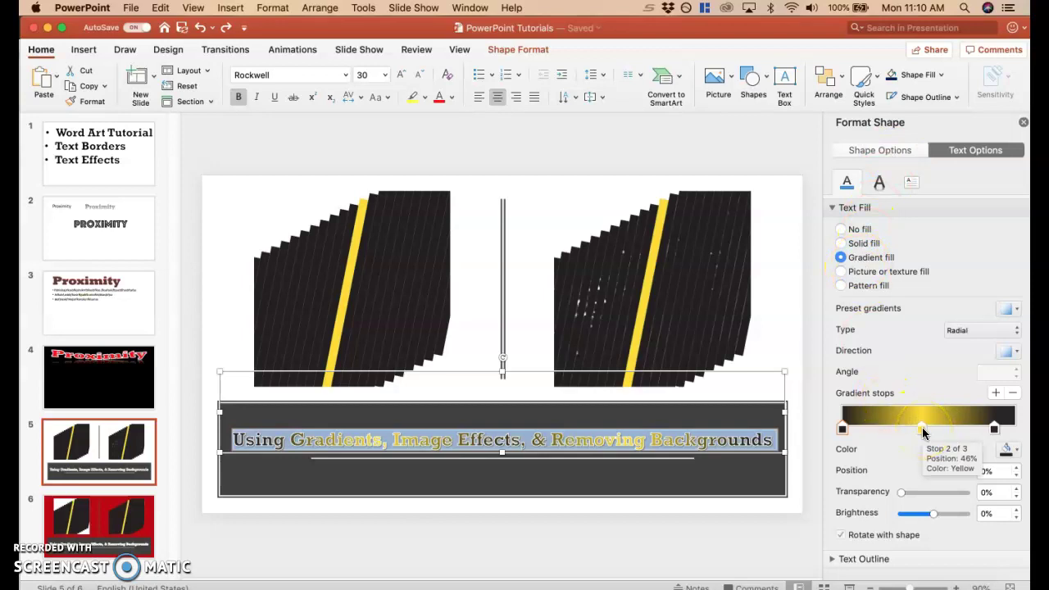
{"action": "left_click", "coordinate": [1009, 351]}
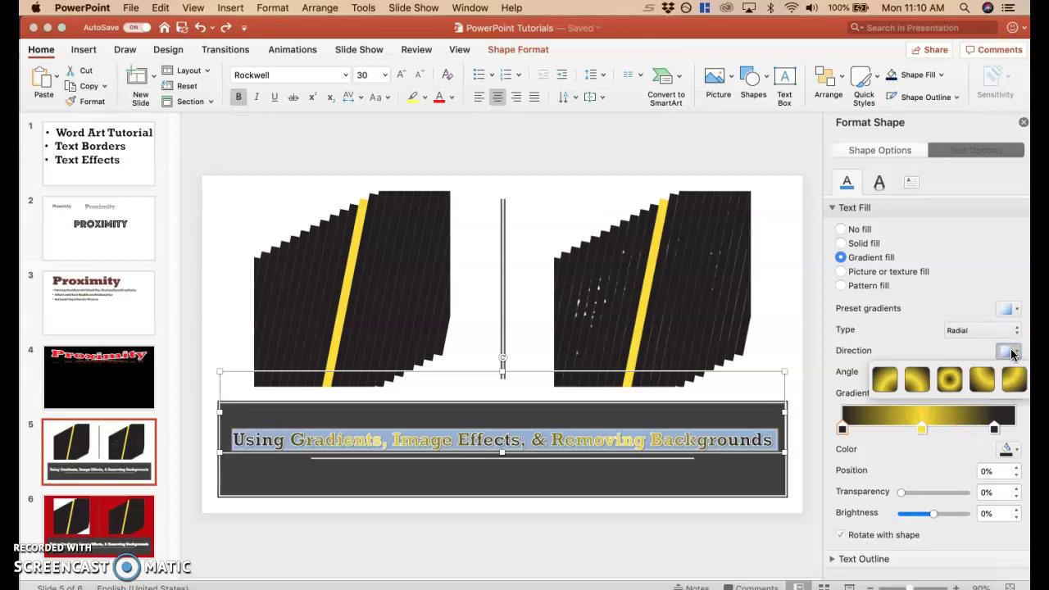
{"action": "left_click", "coordinate": [1009, 350]}
{"action": "left_click", "coordinate": [1007, 309]}
{"action": "left_click", "coordinate": [1008, 309]}
{"action": "left_click", "coordinate": [1013, 331]}
{"action": "left_click", "coordinate": [1006, 318]}
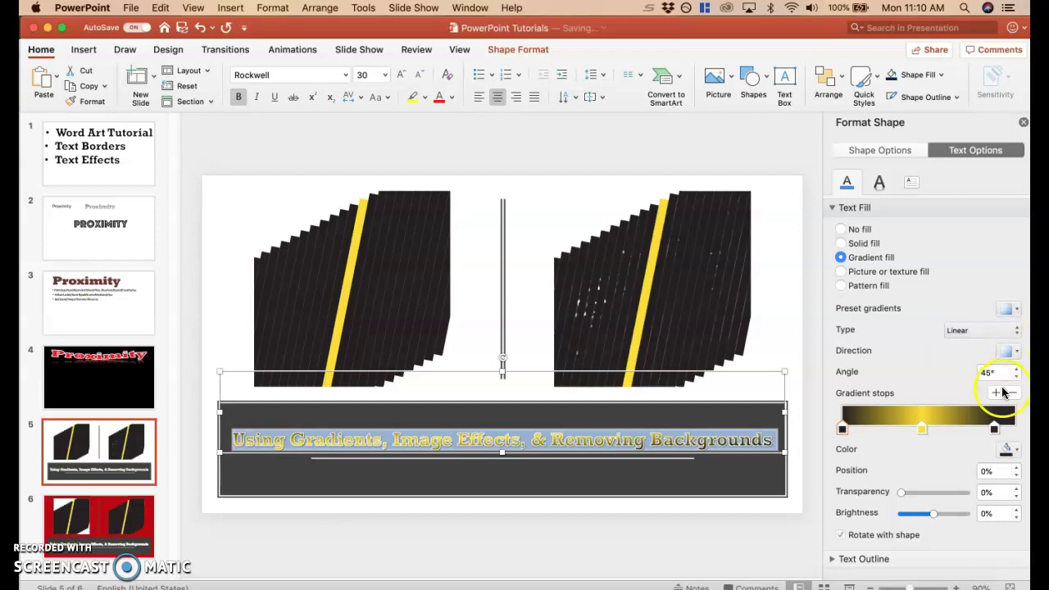
Try the 0° direction for the title text's linear gradient and settle on the diagonal 225° direction
{"action": "left_click", "coordinate": [1011, 351]}
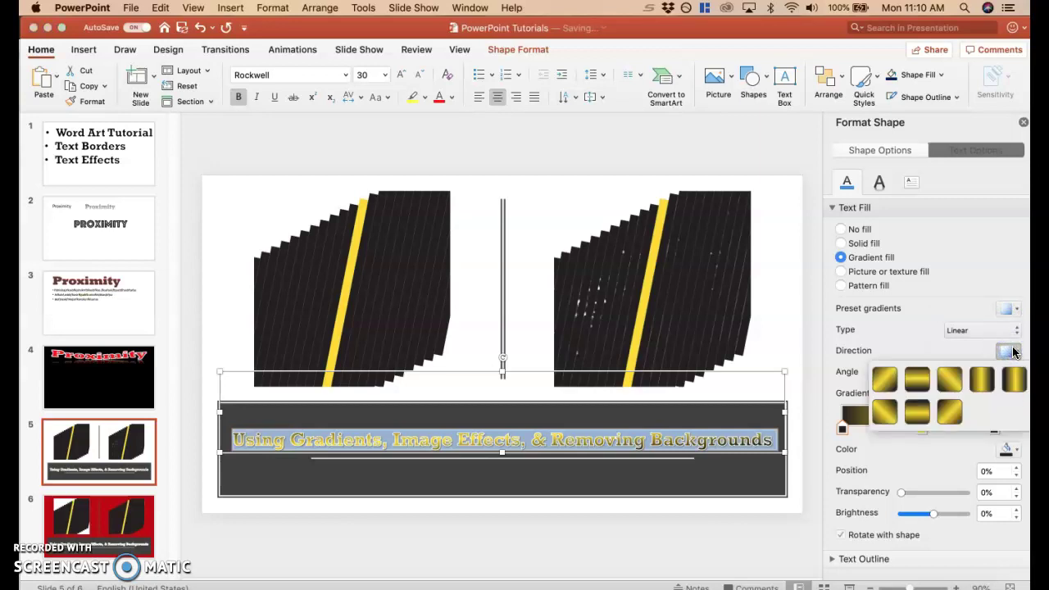
{"action": "left_click", "coordinate": [985, 384]}
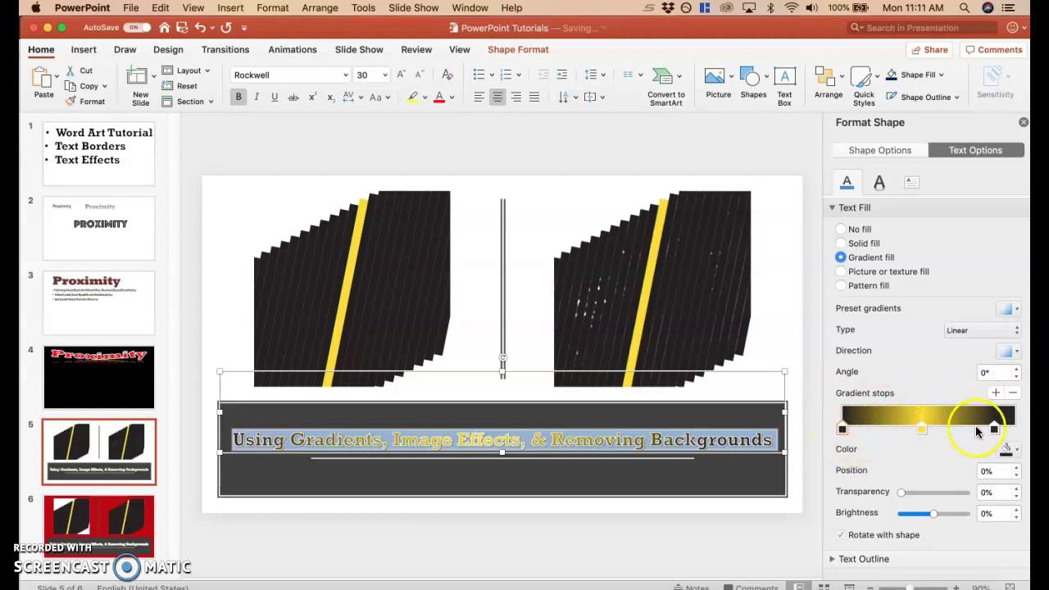
{"action": "left_click", "coordinate": [1016, 352]}
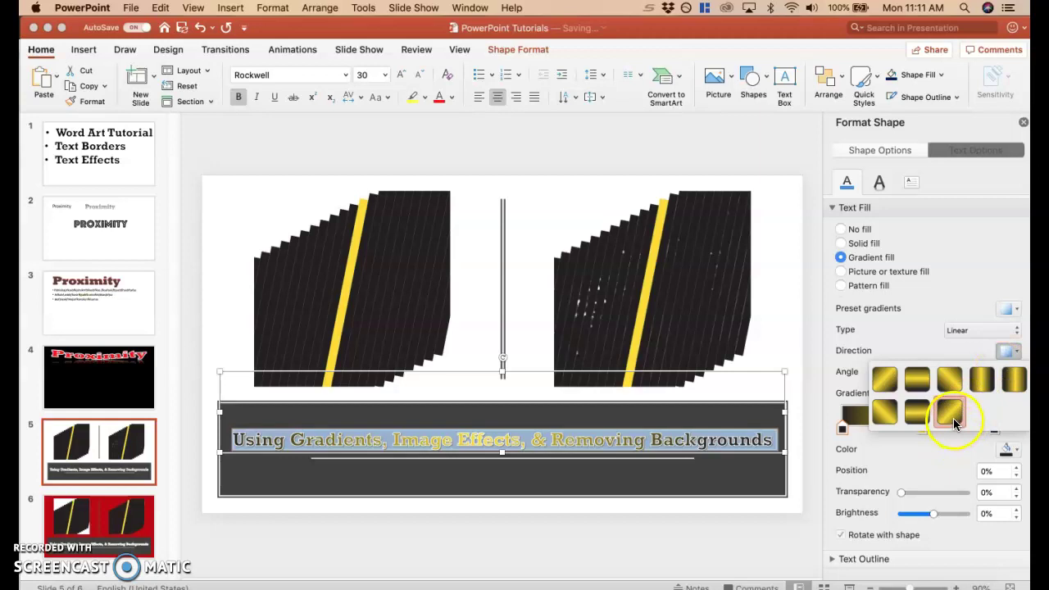
{"action": "left_click", "coordinate": [953, 418]}
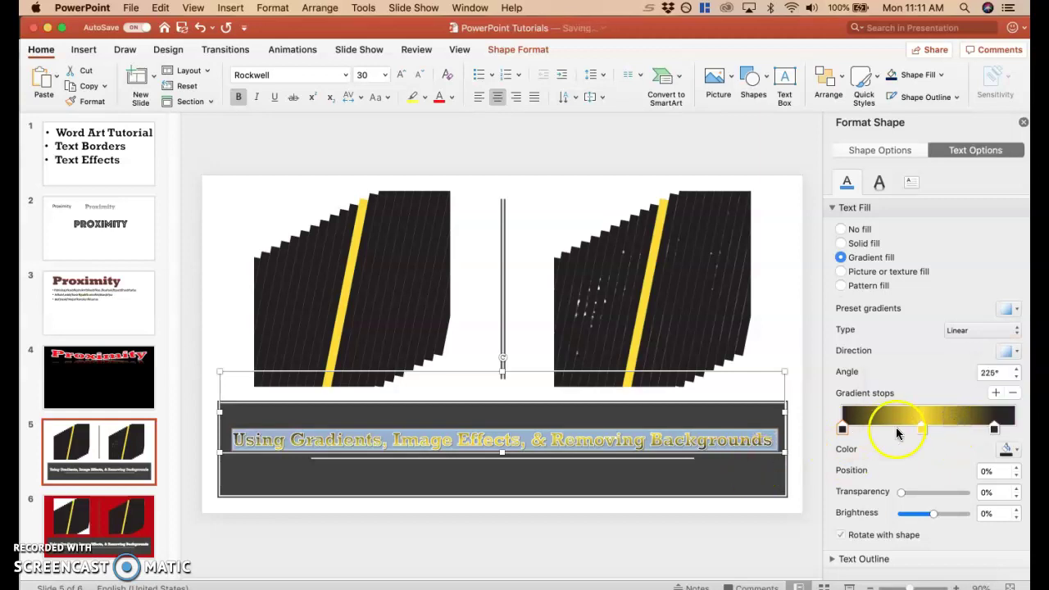
Move the title text's two black gradient stops closer to the yellow one, to 36% and 62%
{"action": "left_click_drag", "start_coordinate": [862, 430], "coordinate": [881, 435]}
{"action": "left_click_drag", "start_coordinate": [993, 429], "coordinate": [969, 432]}
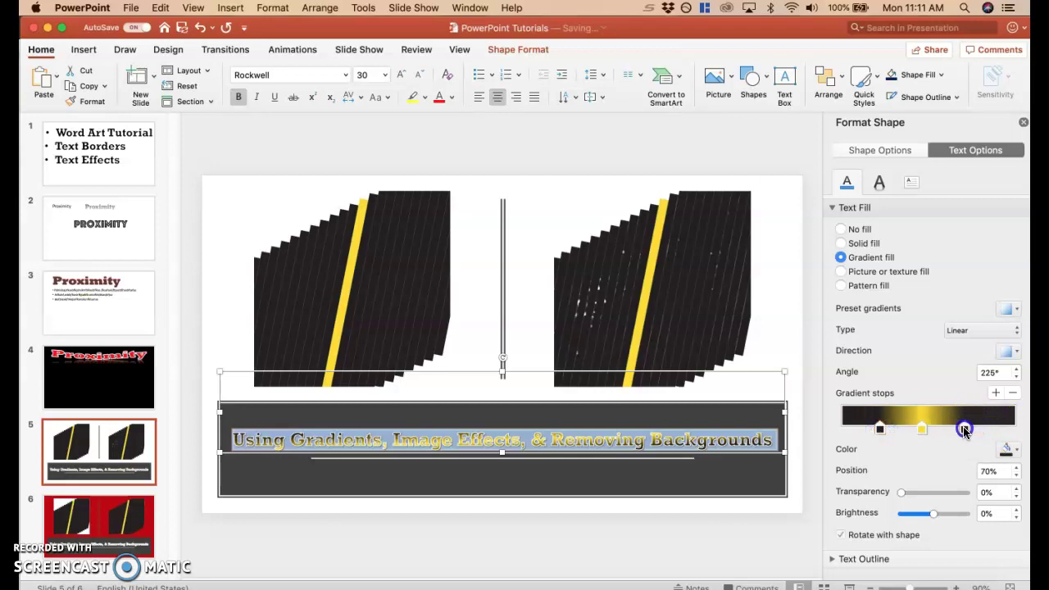
{"action": "left_click_drag", "start_coordinate": [879, 430], "coordinate": [897, 436]}
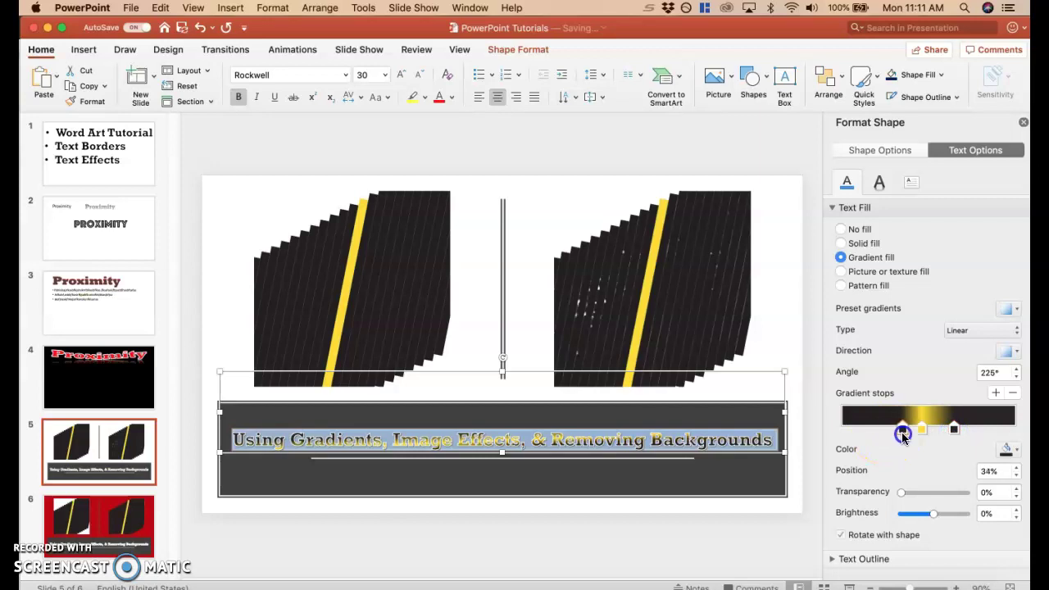
{"action": "left_click", "coordinate": [952, 429]}
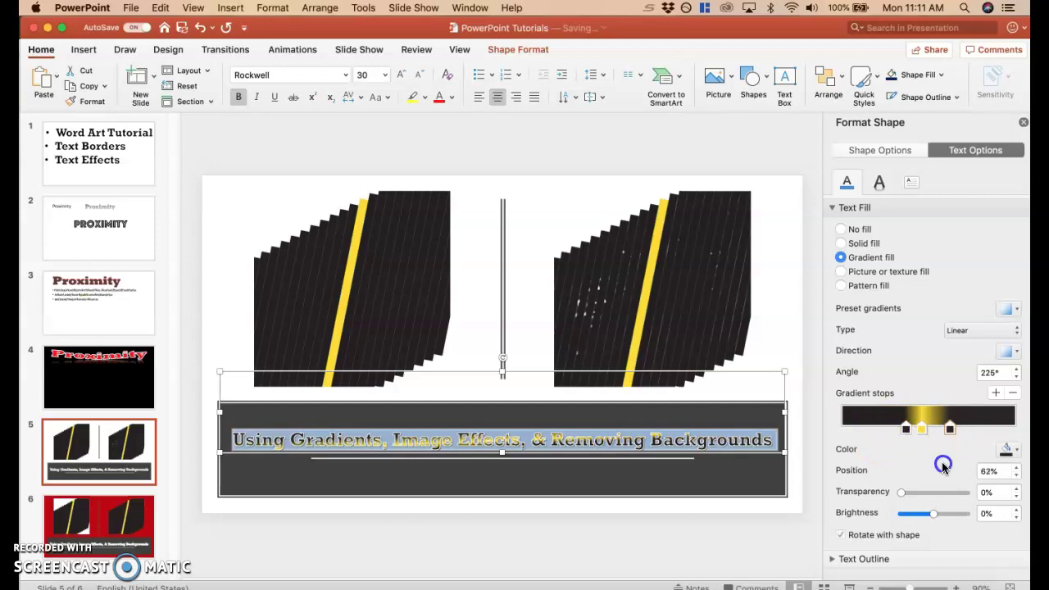
{"action": "left_click", "coordinate": [733, 545]}
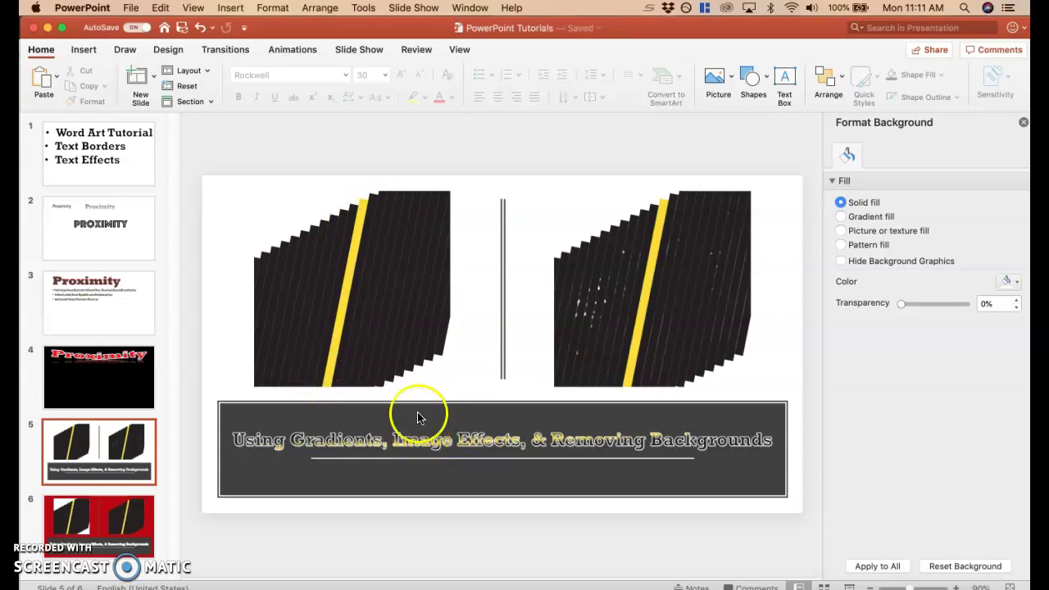
Select the whole title text, try it at font size 100 and undo the size change
{"action": "double_click", "coordinate": [440, 442]}
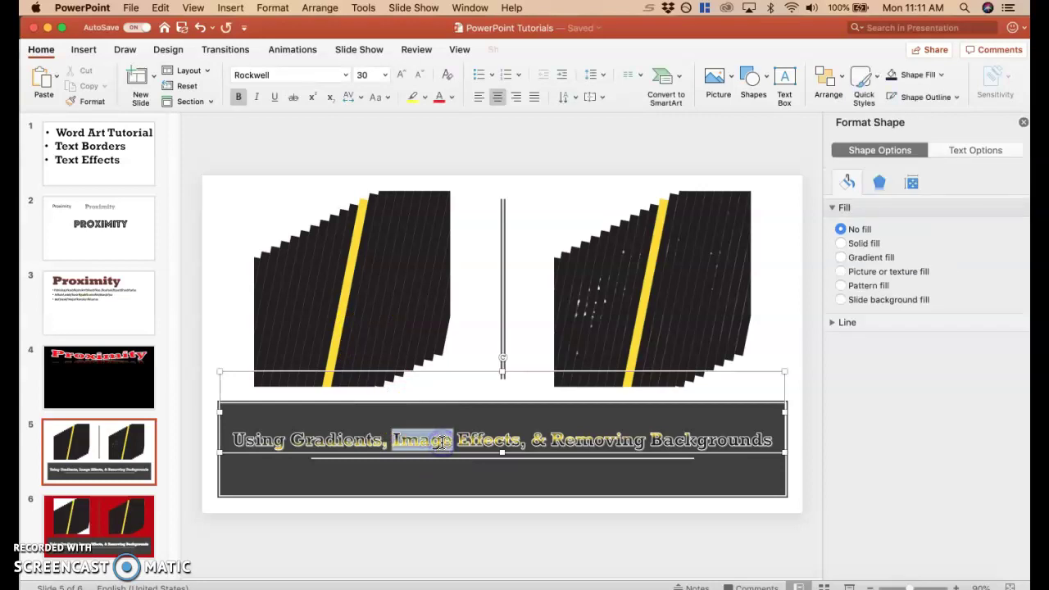
{"action": "left_click", "coordinate": [427, 494]}
{"action": "triple_click", "coordinate": [439, 439]}
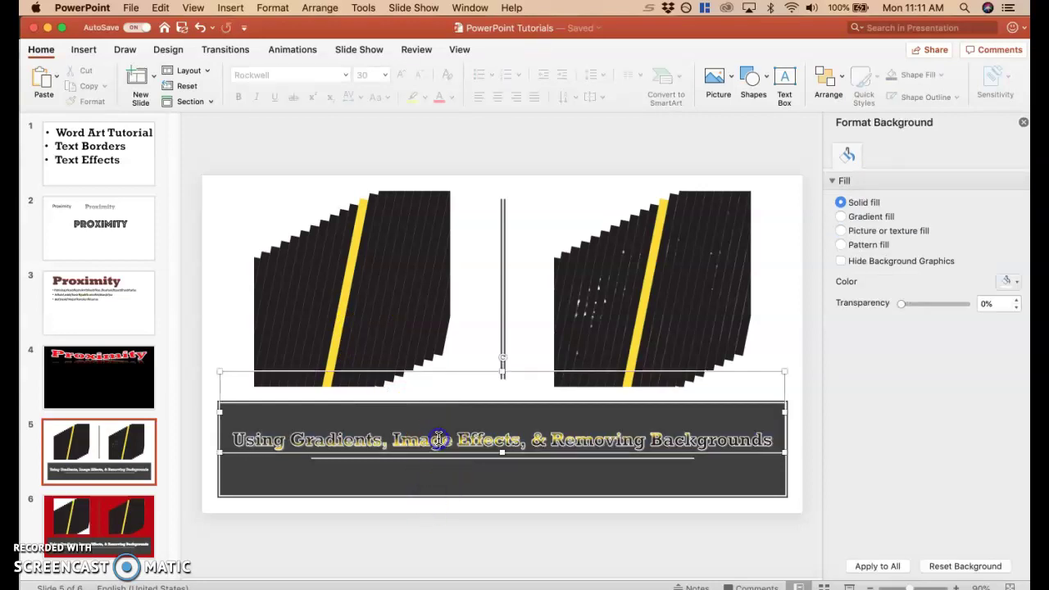
{"action": "left_click", "coordinate": [418, 450]}
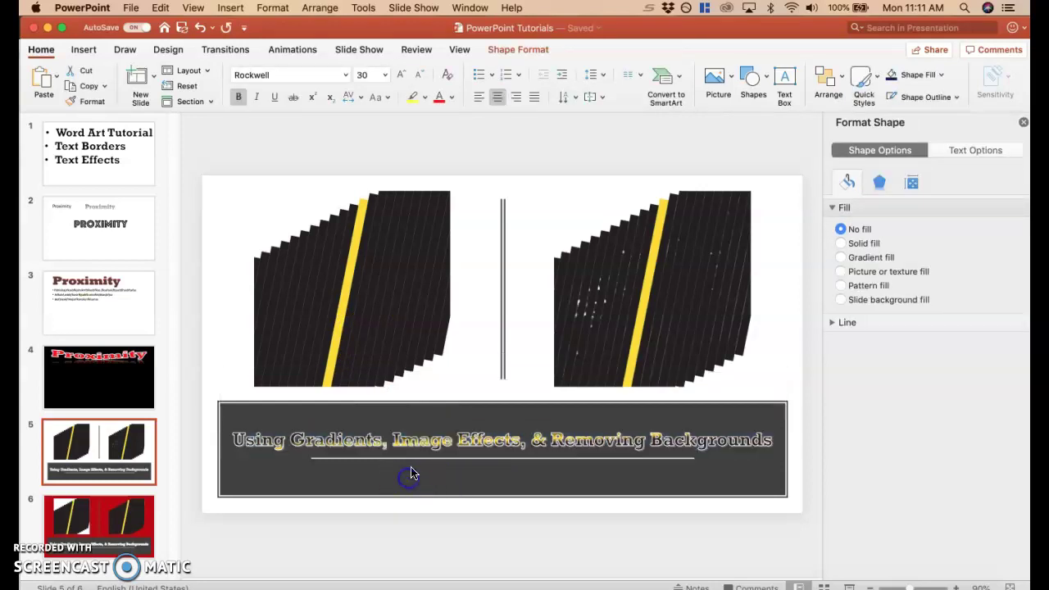
{"action": "left_click", "coordinate": [421, 440]}
{"action": "triple_click", "coordinate": [421, 443]}
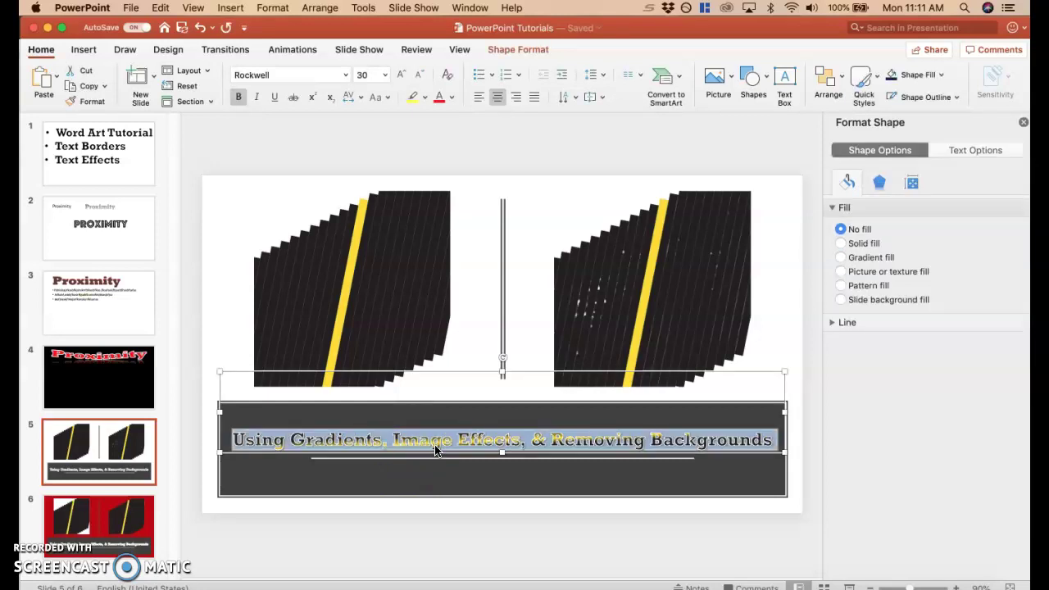
{"action": "left_click", "coordinate": [325, 74]}
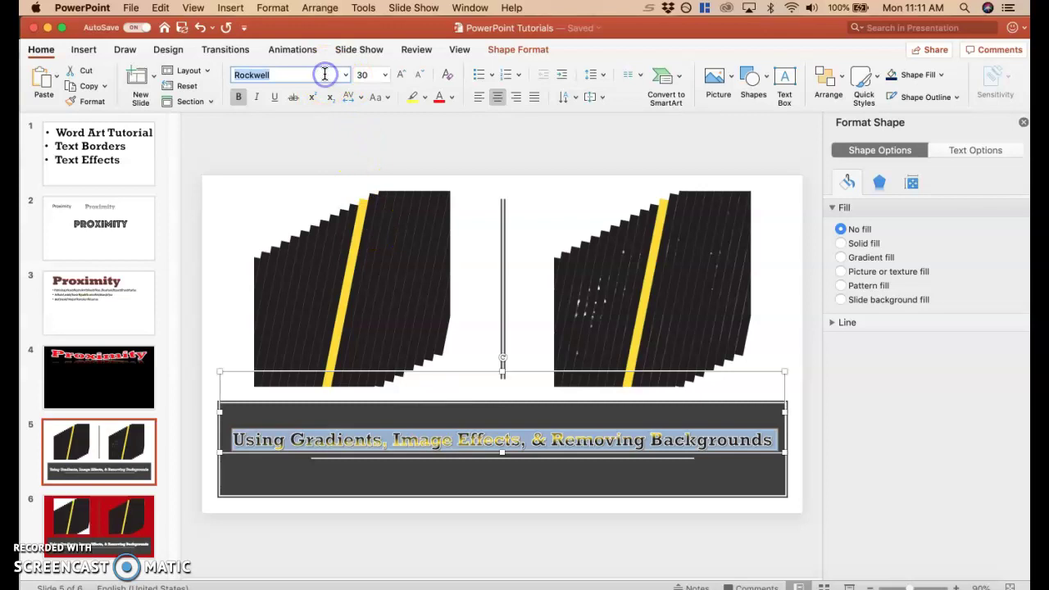
{"action": "left_click", "coordinate": [369, 77]}
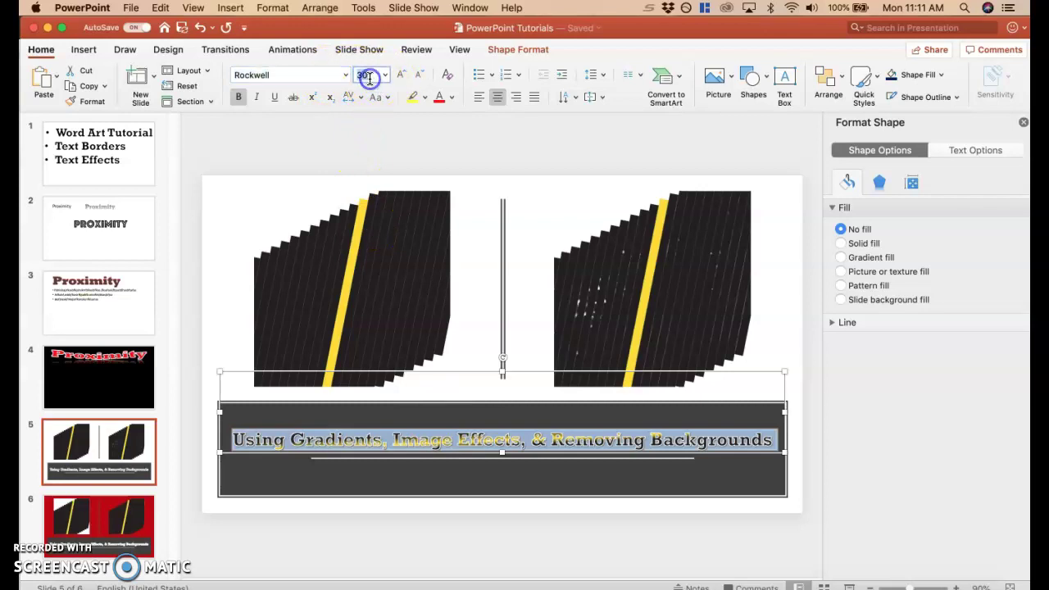
{"action": "type", "text": "100"}
{"action": "key", "text": "Return"}
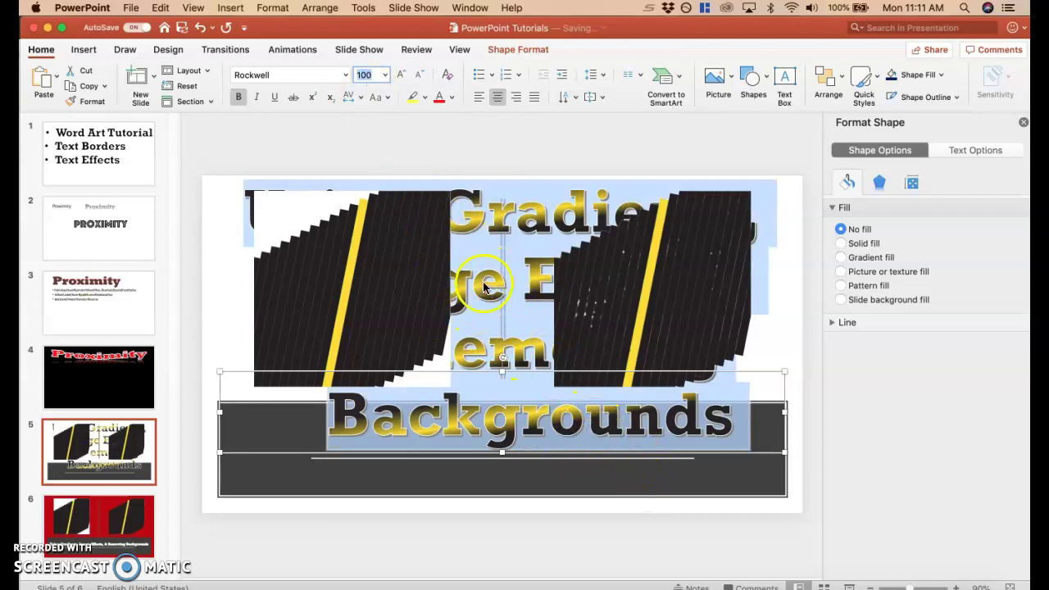
{"action": "left_click", "coordinate": [200, 27]}
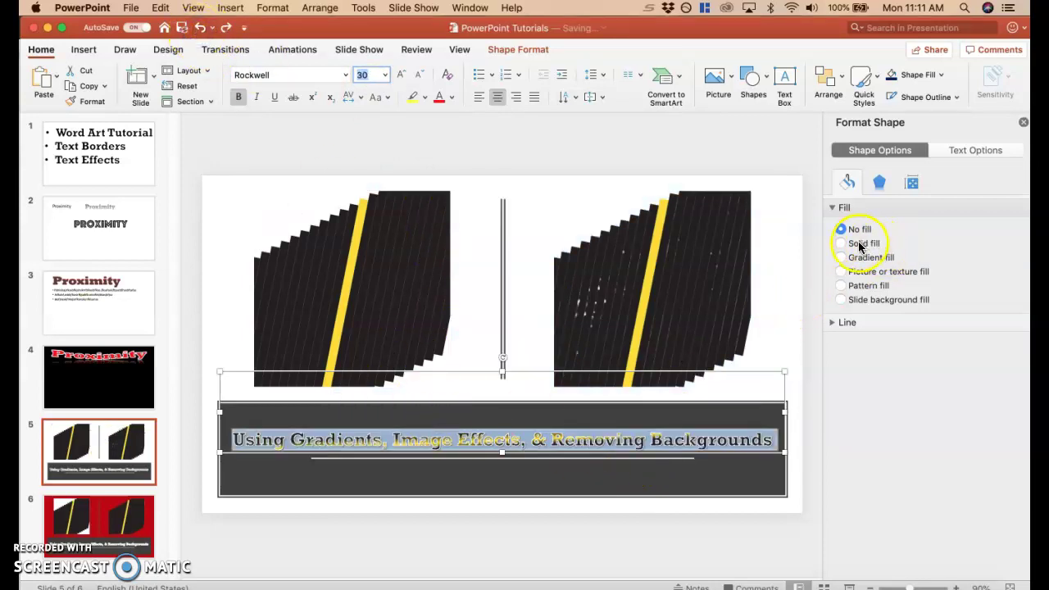
Set the text fill of the whole title on slide 5 to No fill and deselect it
{"action": "left_click", "coordinate": [859, 243]}
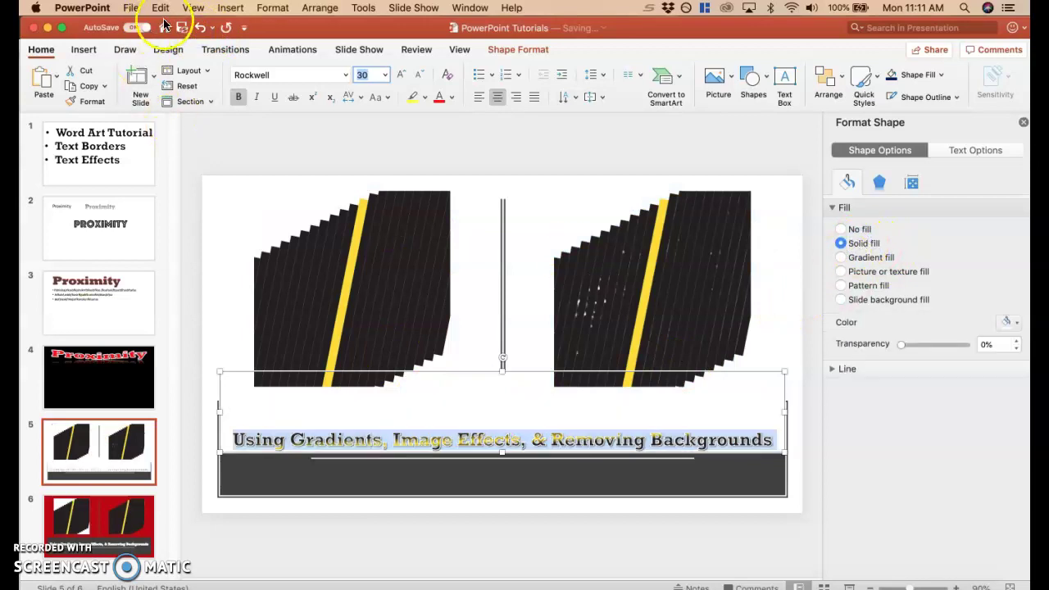
{"action": "left_click", "coordinate": [200, 27]}
{"action": "left_click", "coordinate": [975, 150]}
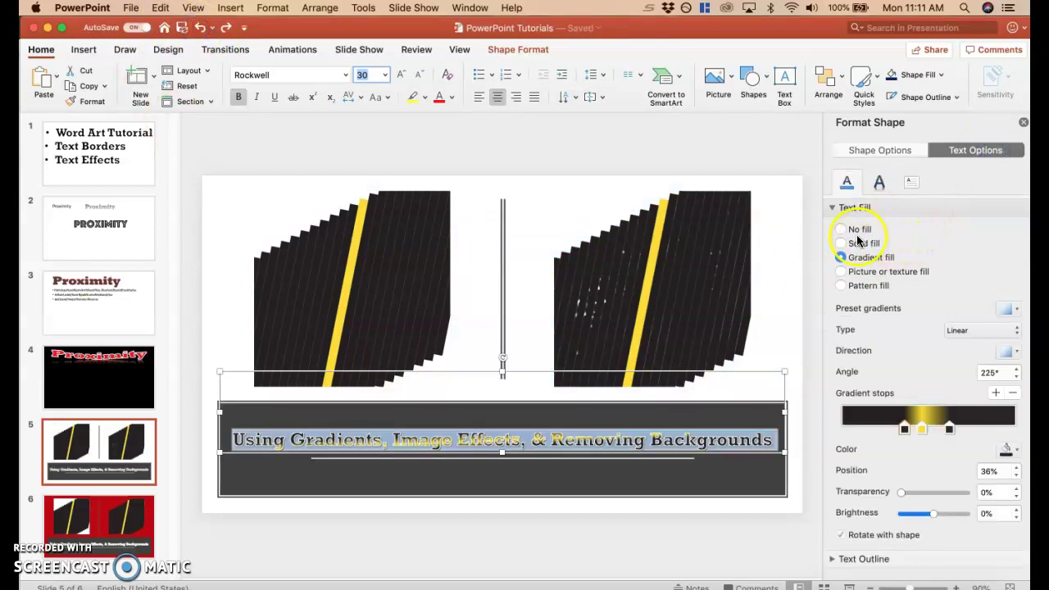
{"action": "left_click", "coordinate": [854, 229]}
{"action": "left_click", "coordinate": [696, 480]}
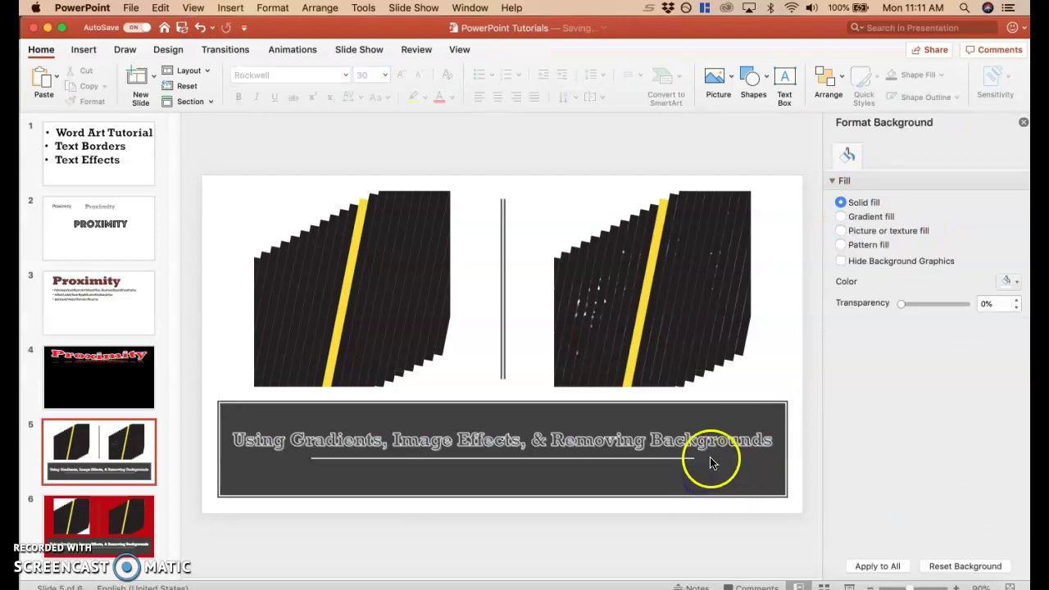
{"action": "left_click", "coordinate": [616, 342]}
{"action": "left_click", "coordinate": [541, 197]}
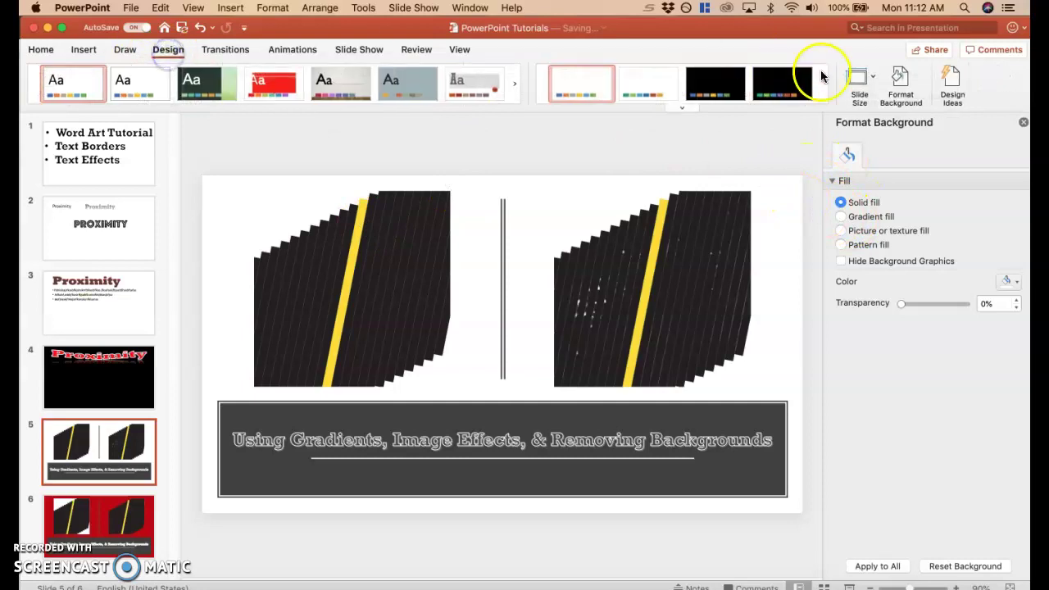
Try a gradient fill on slide 5's background and shift both pictures slightly to check their edges
{"action": "left_click", "coordinate": [900, 82]}
{"action": "left_click", "coordinate": [869, 218]}
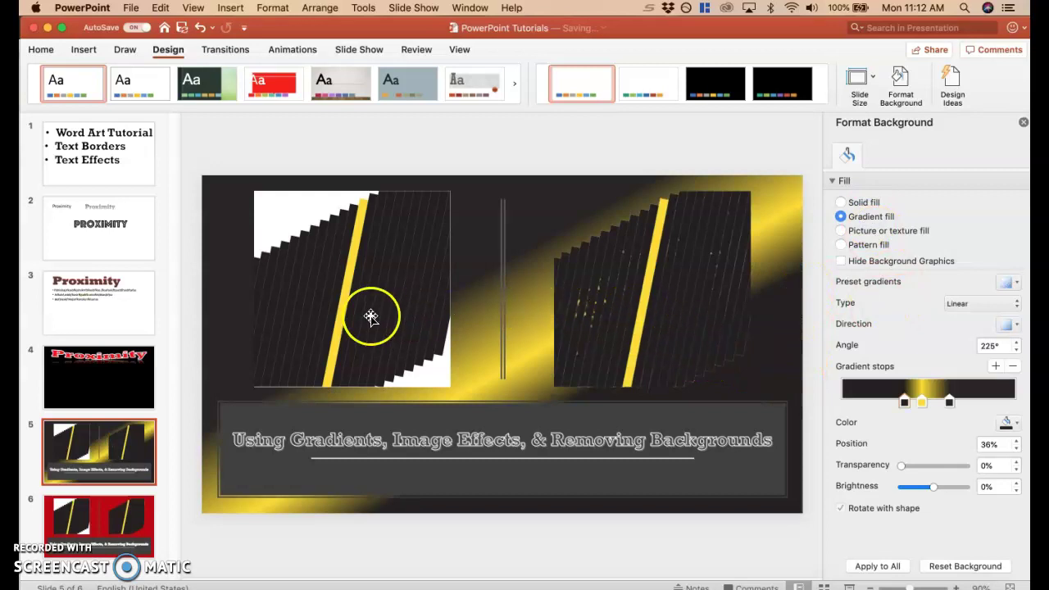
{"action": "mouse_move", "coordinate": [370, 317]}
{"action": "left_mouse_down"}
{"action": "mouse_move", "coordinate": [355, 283]}
{"action": "mouse_move", "coordinate": [377, 303]}
{"action": "mouse_move", "coordinate": [366, 314]}
{"action": "left_mouse_up"}
{"action": "left_click", "coordinate": [631, 291]}
{"action": "mouse_move", "coordinate": [667, 306]}
{"action": "left_mouse_down"}
{"action": "mouse_move", "coordinate": [709, 286]}
{"action": "mouse_move", "coordinate": [677, 302]}
{"action": "mouse_move", "coordinate": [679, 293]}
{"action": "left_mouse_up"}
{"action": "left_click", "coordinate": [504, 150]}
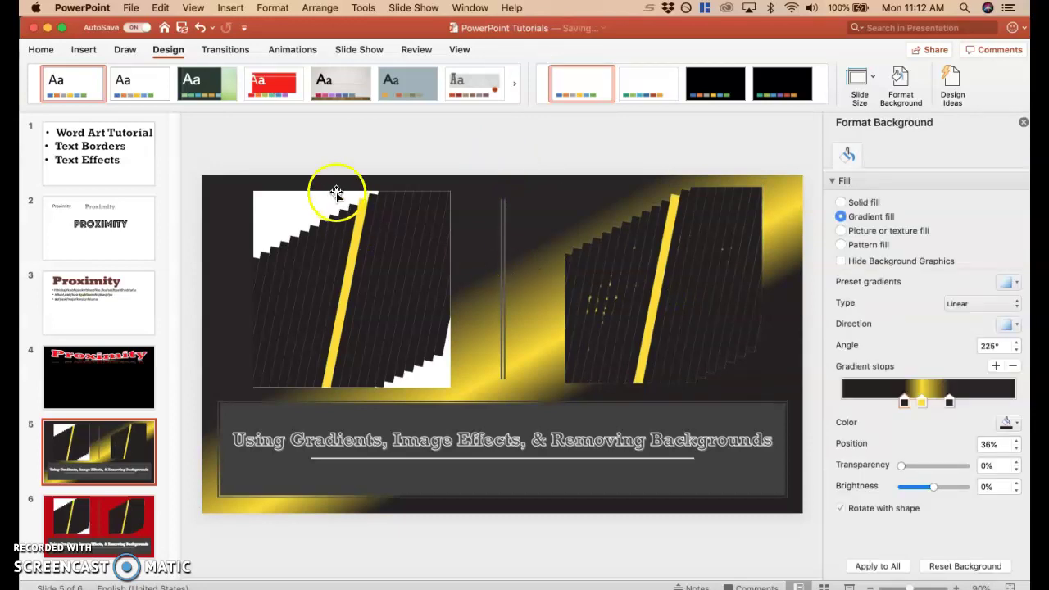
Undo the picture moves and the gradient background fill on slide 5
{"action": "left_click", "coordinate": [200, 29]}
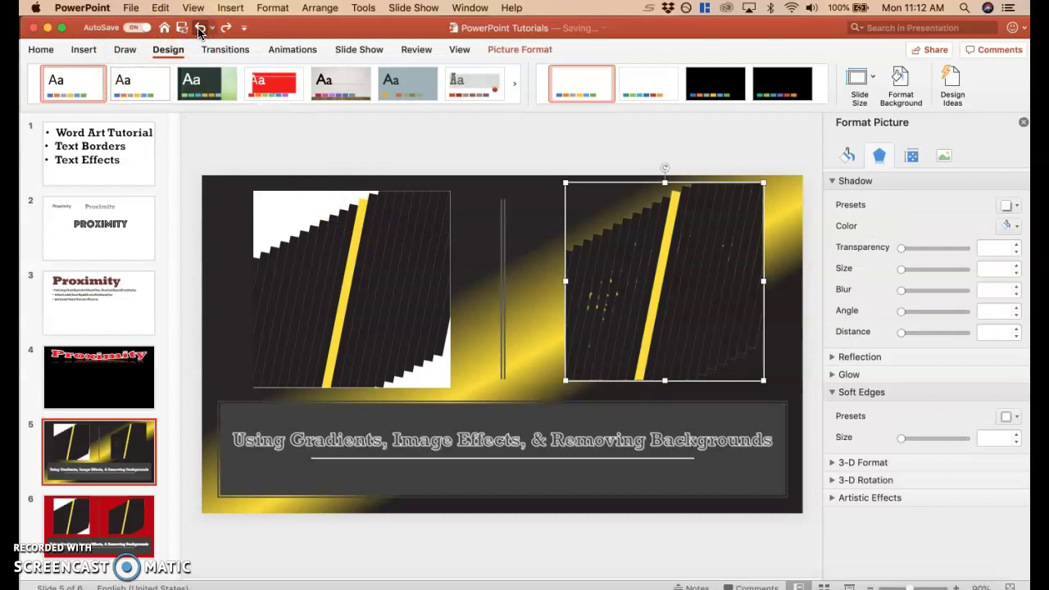
{"action": "left_click", "coordinate": [199, 29]}
{"action": "left_click", "coordinate": [199, 28]}
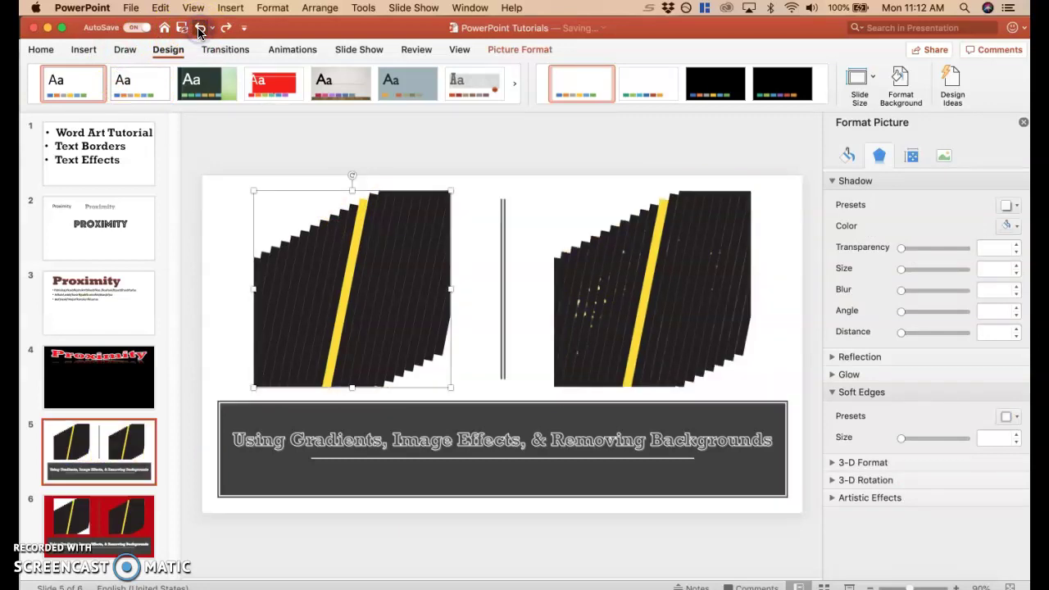
Draw a rectangle about 8.41" high and 14.01" wide that covers slide 5 beyond all its edges
{"action": "left_click", "coordinate": [84, 49]}
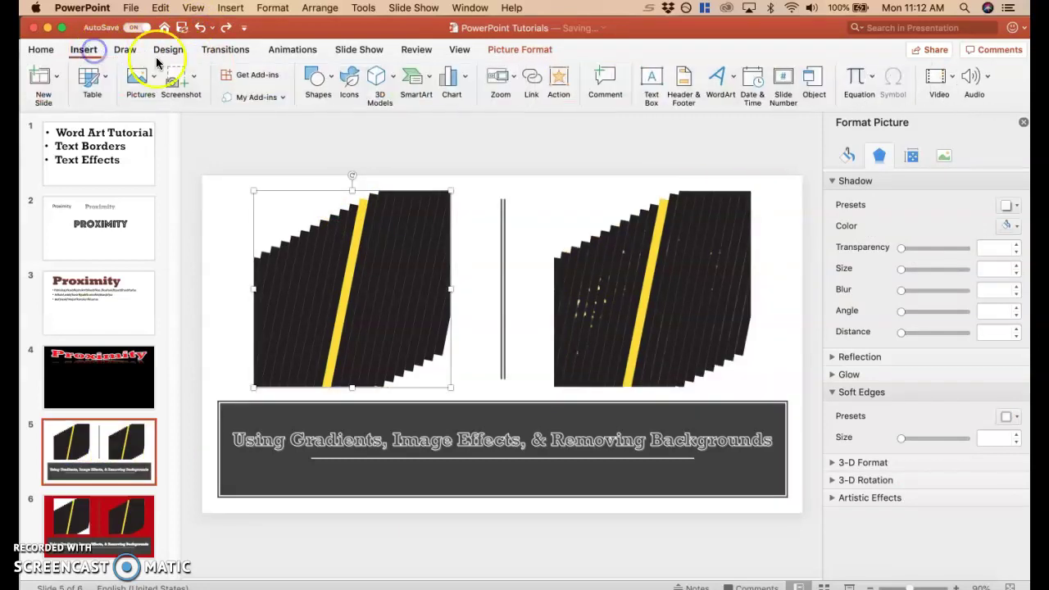
{"action": "left_click", "coordinate": [315, 77]}
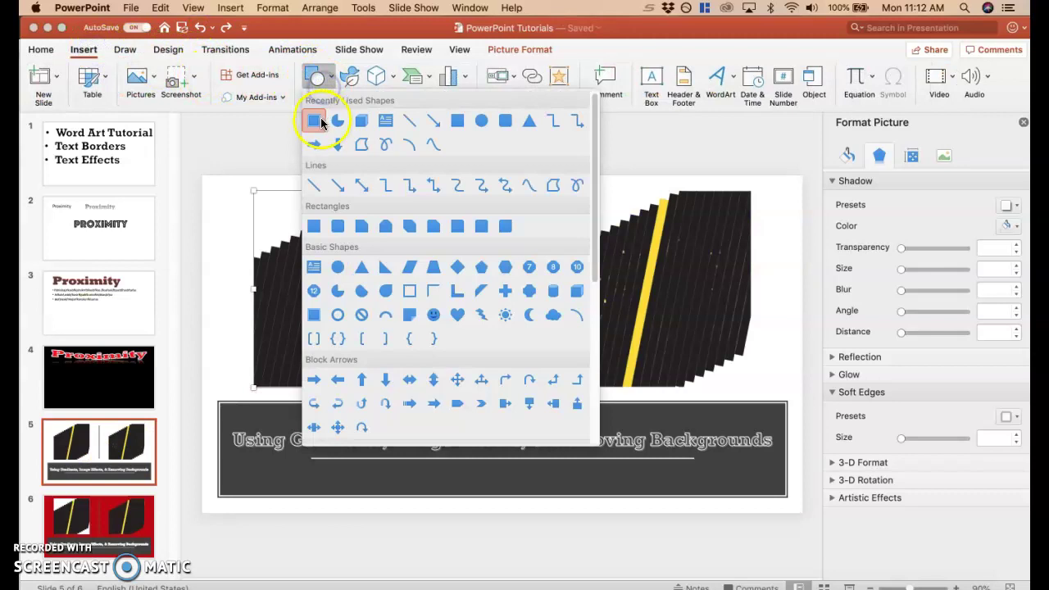
{"action": "left_click", "coordinate": [314, 225]}
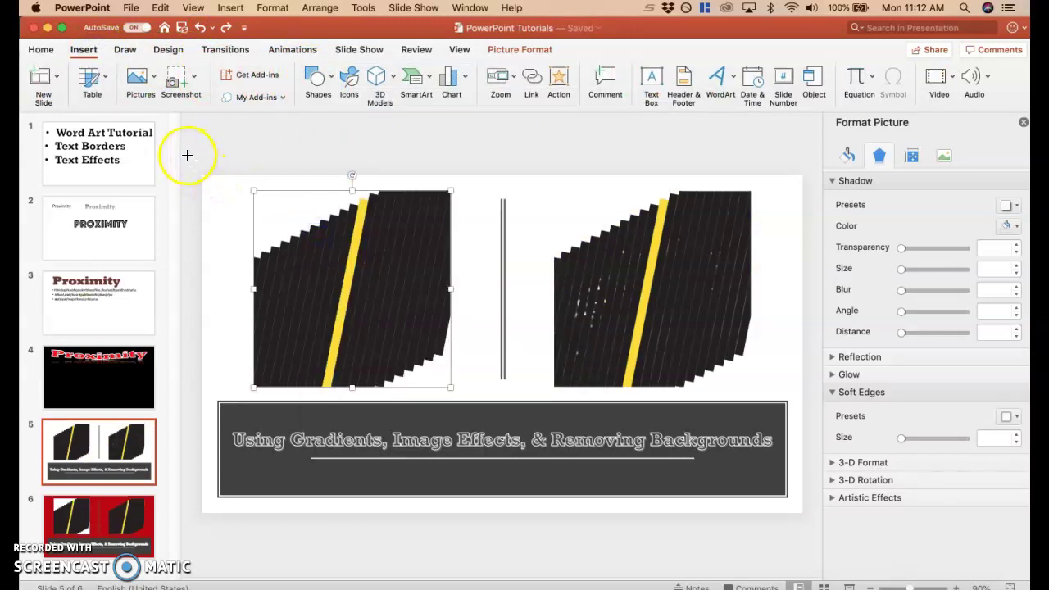
{"action": "mouse_move", "coordinate": [187, 153]}
{"action": "left_mouse_down"}
{"action": "mouse_move", "coordinate": [302, 274]}
{"action": "mouse_move", "coordinate": [587, 465]}
{"action": "mouse_move", "coordinate": [786, 512]}
{"action": "mouse_move", "coordinate": [819, 534]}
{"action": "left_mouse_up"}
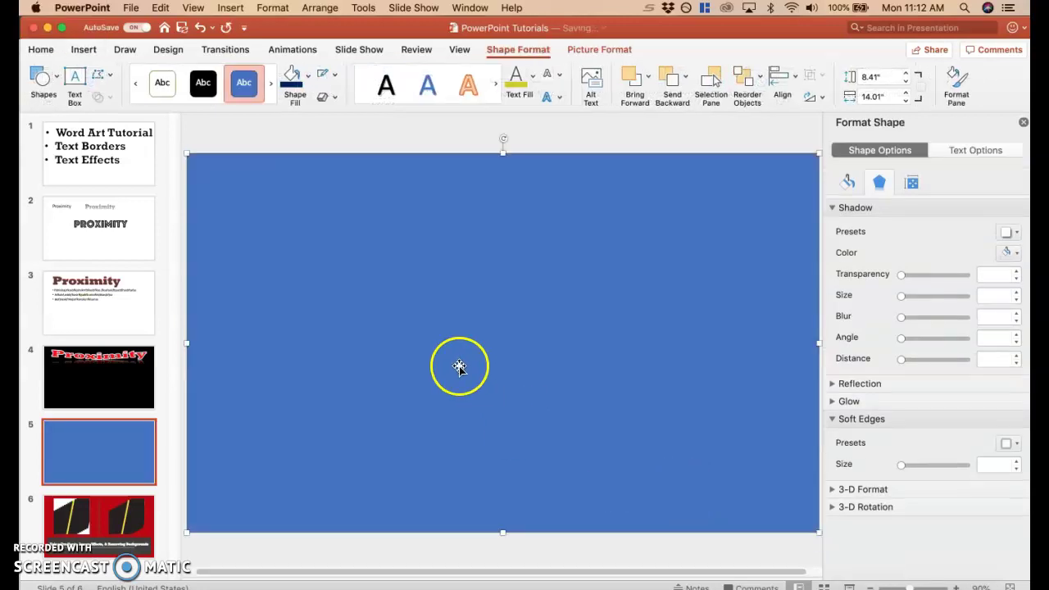
Draw a second rectangle about 6.99" high and 12.62" wide, centred inside the first one
{"action": "left_click", "coordinate": [88, 51]}
{"action": "left_click", "coordinate": [316, 76]}
{"action": "left_click", "coordinate": [312, 228]}
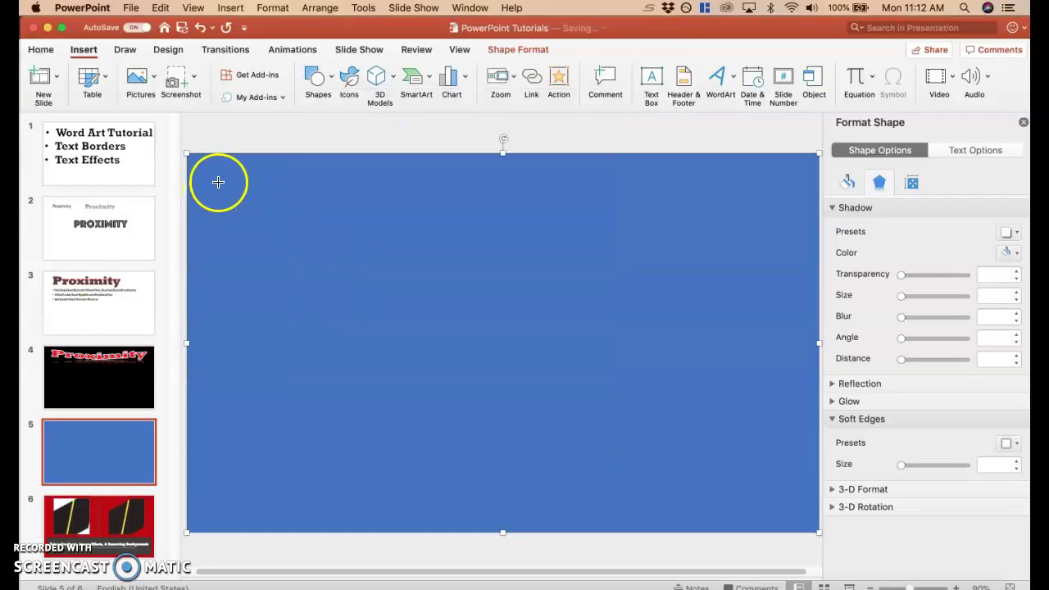
{"action": "left_click_drag", "start_coordinate": [218, 182], "coordinate": [789, 499]}
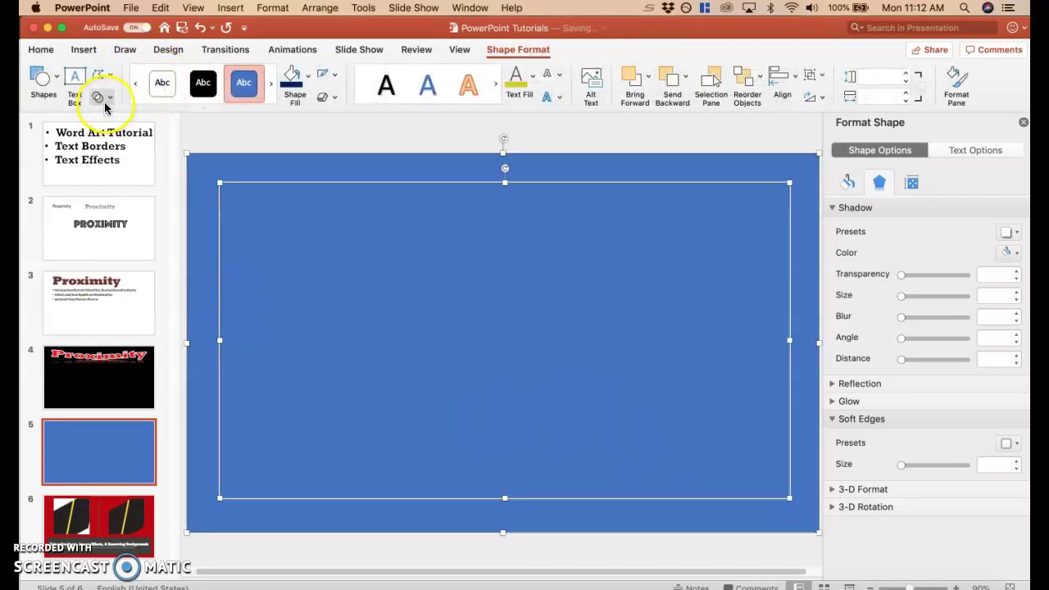
Try merging the two rectangles with Subtract and with Intersect, undoing each attempt
{"action": "left_click", "coordinate": [101, 98]}
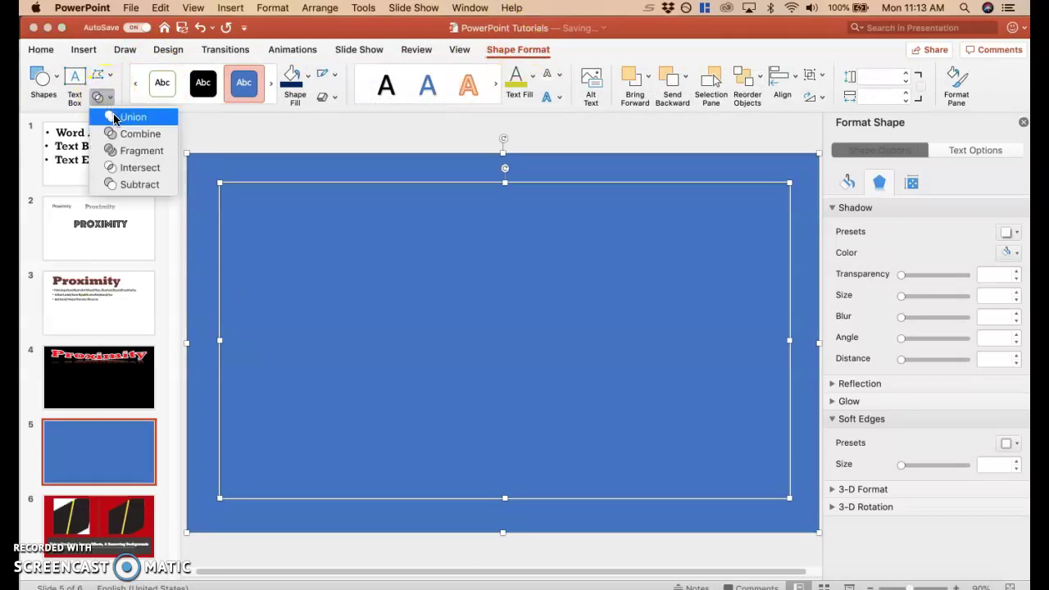
{"action": "left_click", "coordinate": [120, 136]}
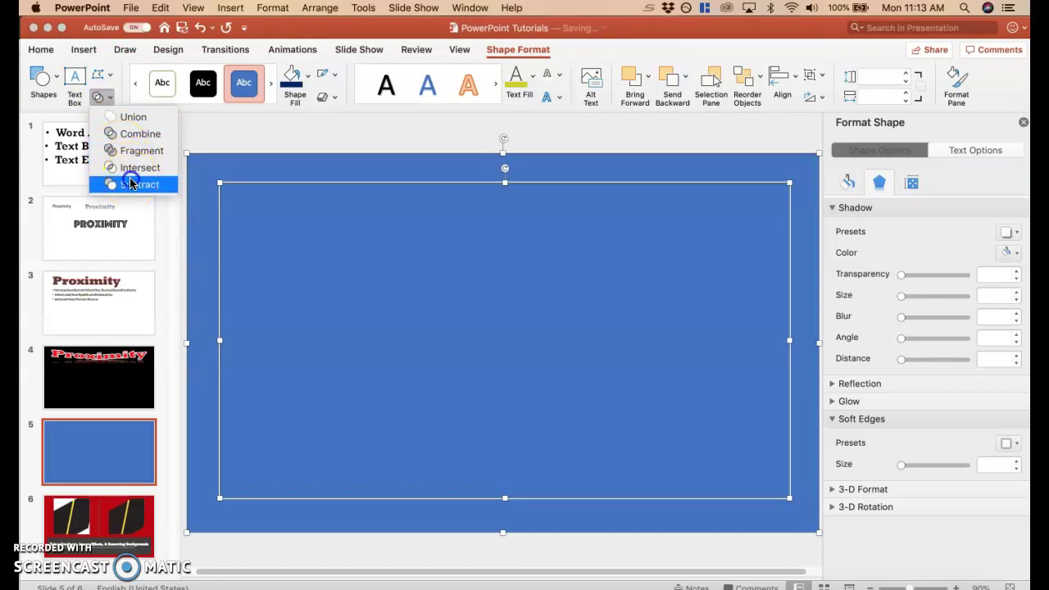
{"action": "left_click", "coordinate": [133, 168]}
{"action": "left_click", "coordinate": [202, 29]}
{"action": "left_click", "coordinate": [97, 95]}
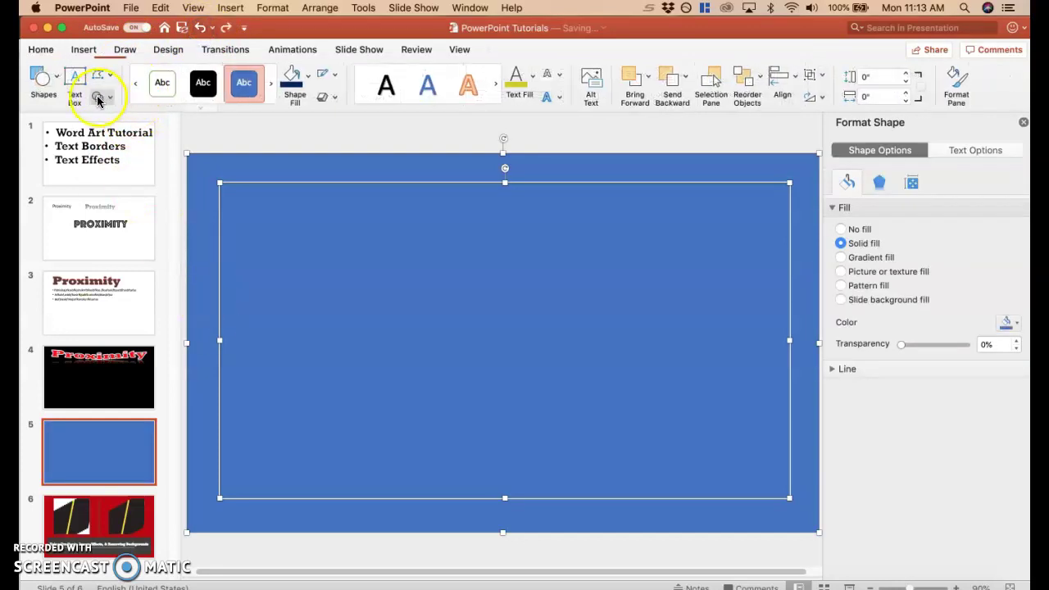
{"action": "left_click", "coordinate": [133, 168]}
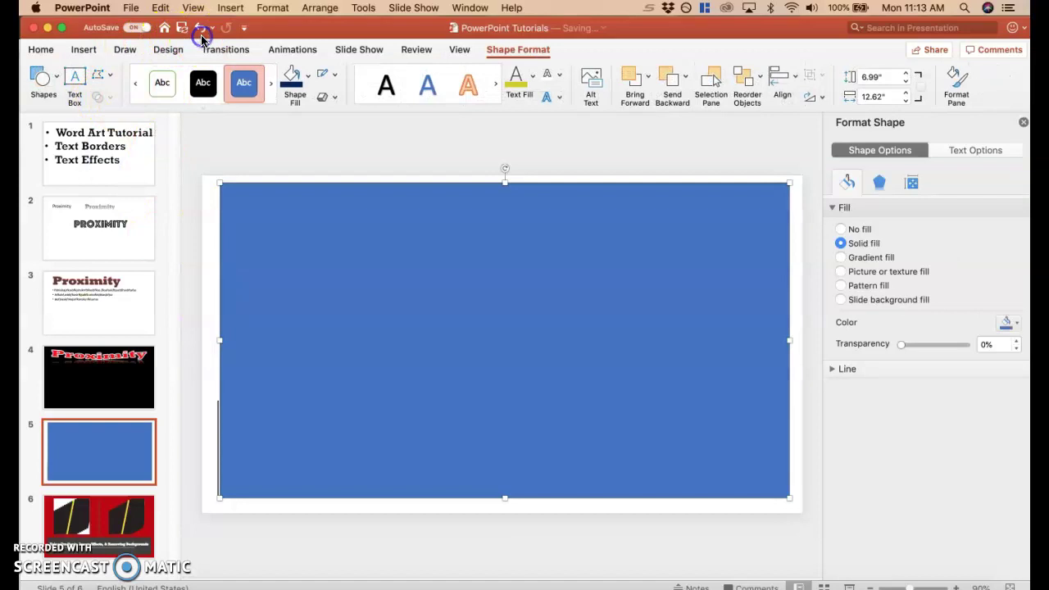
{"action": "left_click", "coordinate": [200, 27]}
Merge the two rectangles into a frame with Combine and give the frame a gradient fill
{"action": "left_click", "coordinate": [96, 95]}
{"action": "left_click", "coordinate": [124, 134]}
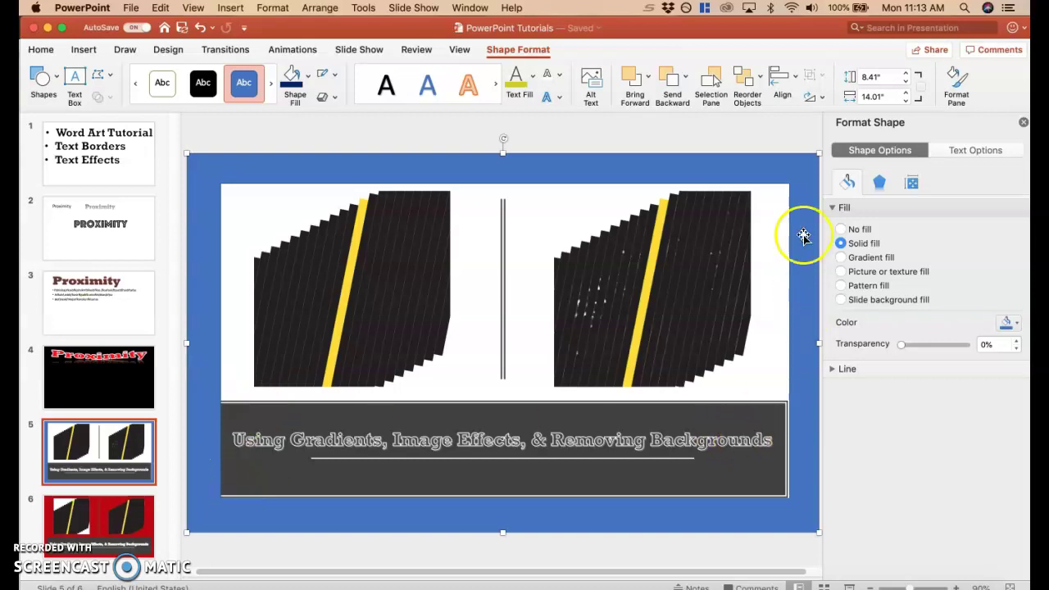
{"action": "left_click", "coordinate": [843, 257]}
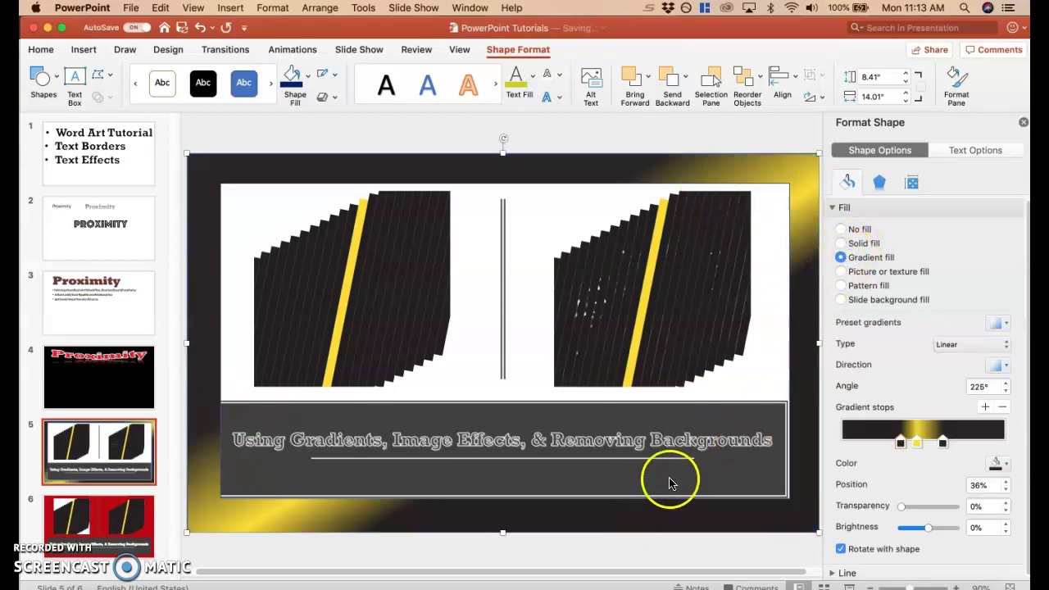
Move and resize the gradient frame so its outer edges match the slide's edges, and deselect it
{"action": "left_click_drag", "start_coordinate": [808, 526], "coordinate": [791, 505]}
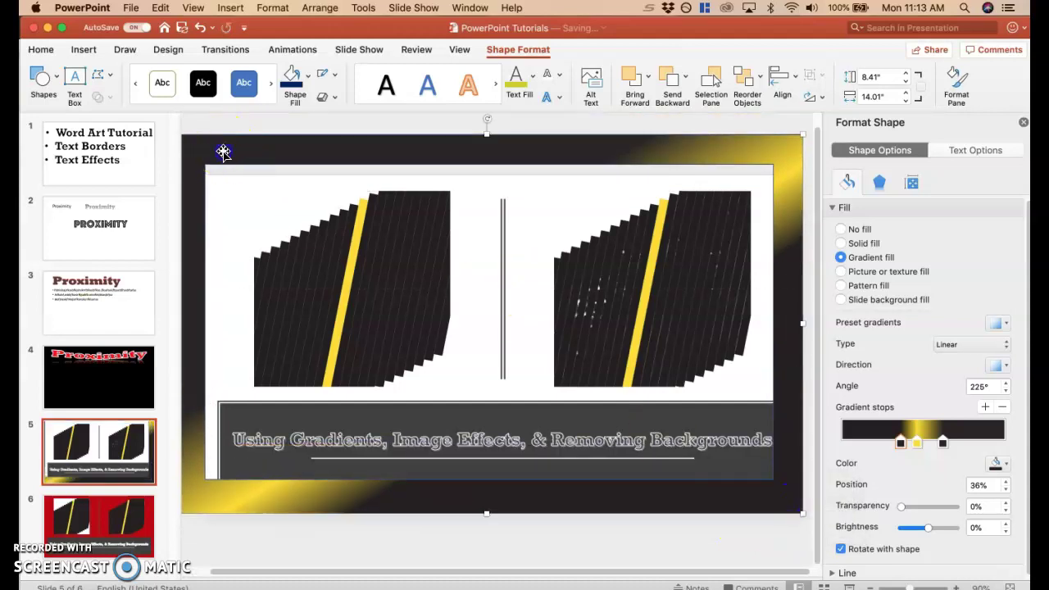
{"action": "left_click_drag", "start_coordinate": [222, 152], "coordinate": [253, 195]}
{"action": "left_click_drag", "start_coordinate": [639, 576], "coordinate": [667, 576]}
{"action": "left_click_drag", "start_coordinate": [796, 548], "coordinate": [776, 515]}
{"action": "left_click", "coordinate": [719, 553]}
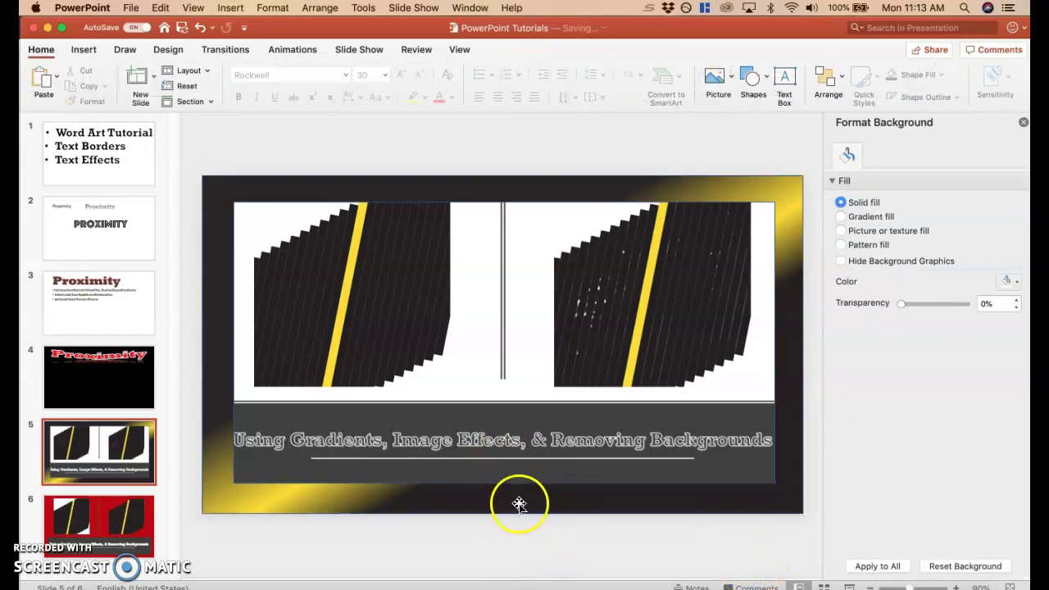
Move the left picture slightly down inside the frame and deselect it
{"action": "left_click", "coordinate": [519, 503]}
{"action": "left_click", "coordinate": [518, 563]}
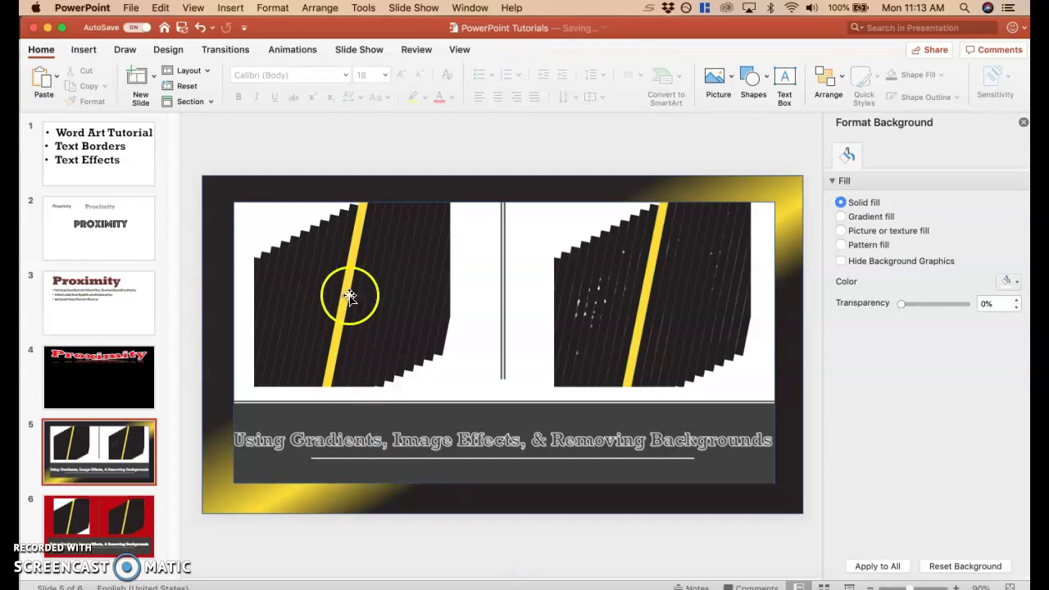
{"action": "mouse_move", "coordinate": [351, 293]}
{"action": "left_mouse_down"}
{"action": "mouse_move", "coordinate": [366, 296]}
{"action": "mouse_move", "coordinate": [366, 311]}
{"action": "mouse_move", "coordinate": [365, 293]}
{"action": "left_mouse_up"}
{"action": "left_click", "coordinate": [187, 374]}
{"action": "left_click", "coordinate": [352, 524]}
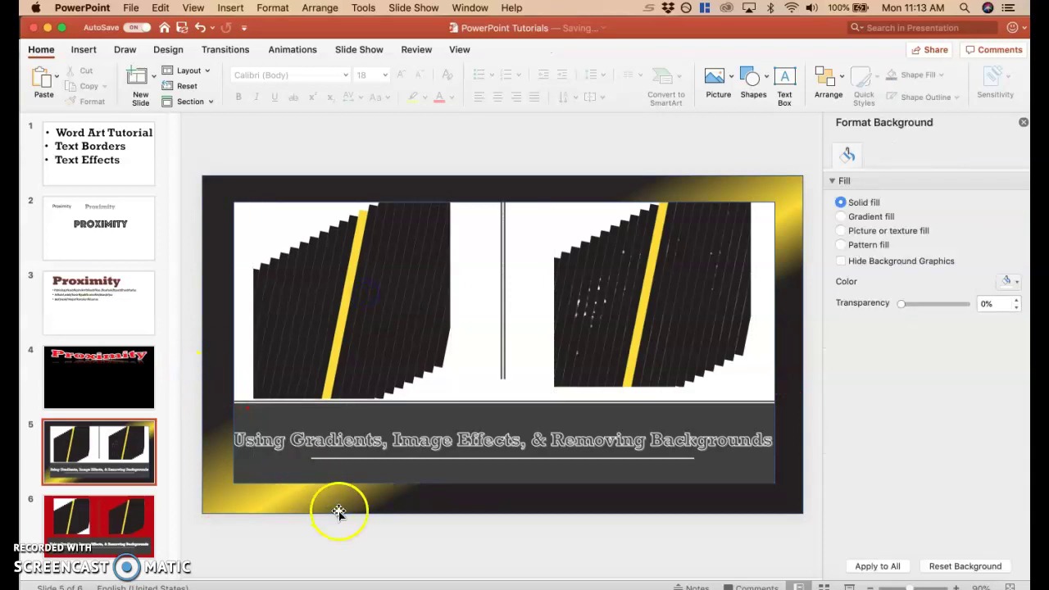
{"action": "left_click", "coordinate": [602, 509]}
{"action": "left_click", "coordinate": [530, 553]}
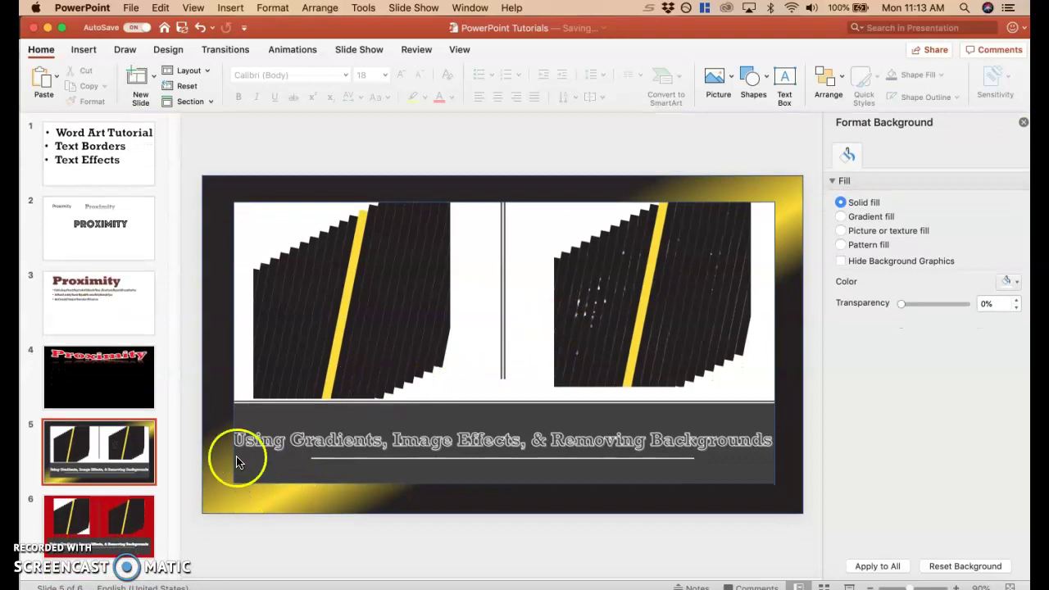
View slide 6 for comparison and return to the title on slide 5
{"action": "left_click", "coordinate": [112, 546]}
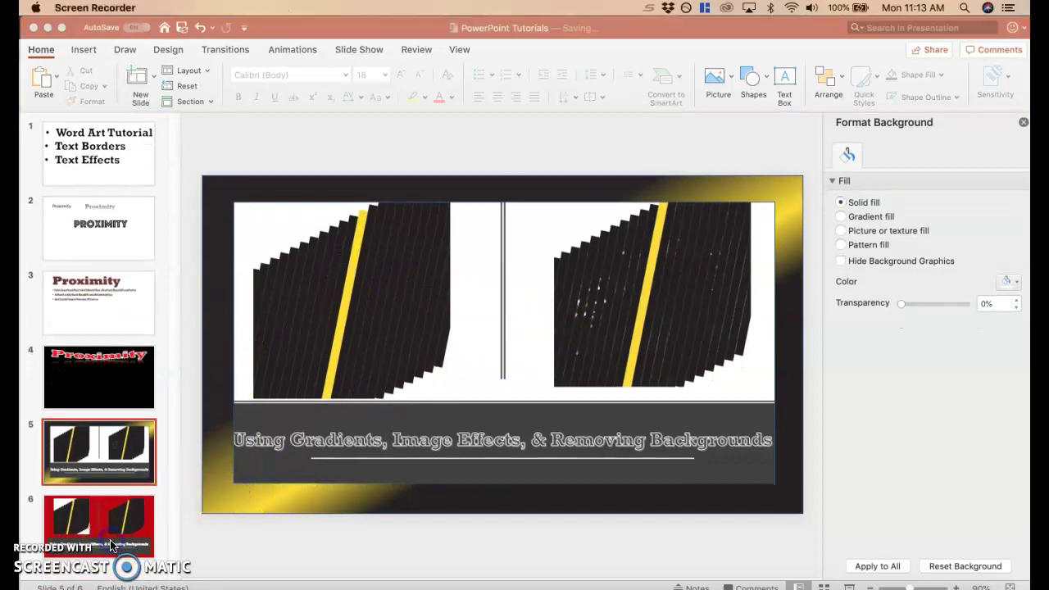
{"action": "left_click", "coordinate": [121, 531]}
{"action": "left_click", "coordinate": [128, 531]}
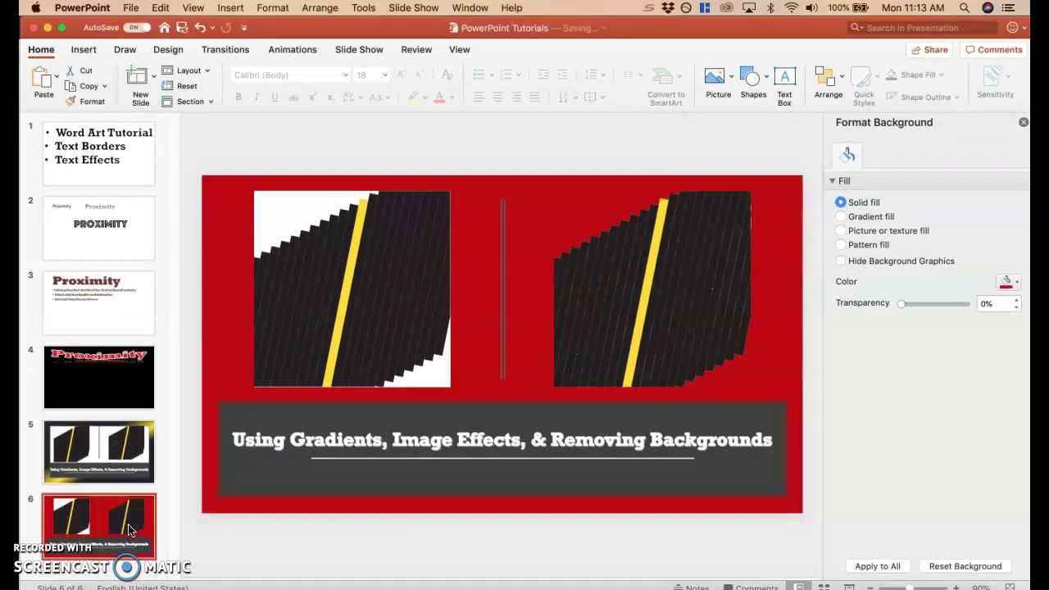
{"action": "left_click", "coordinate": [124, 463]}
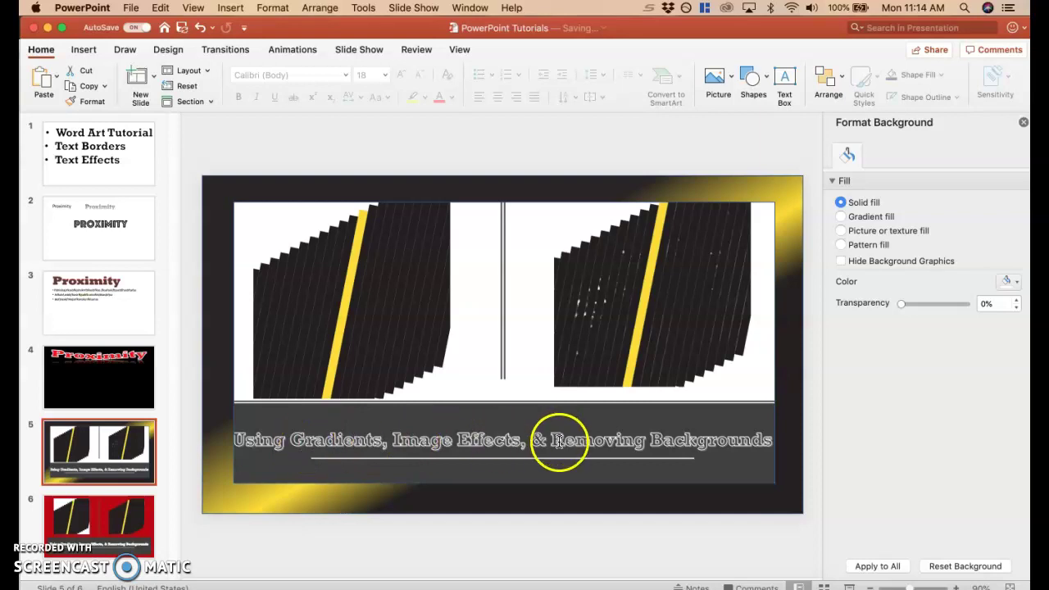
{"action": "double_click", "coordinate": [445, 442]}
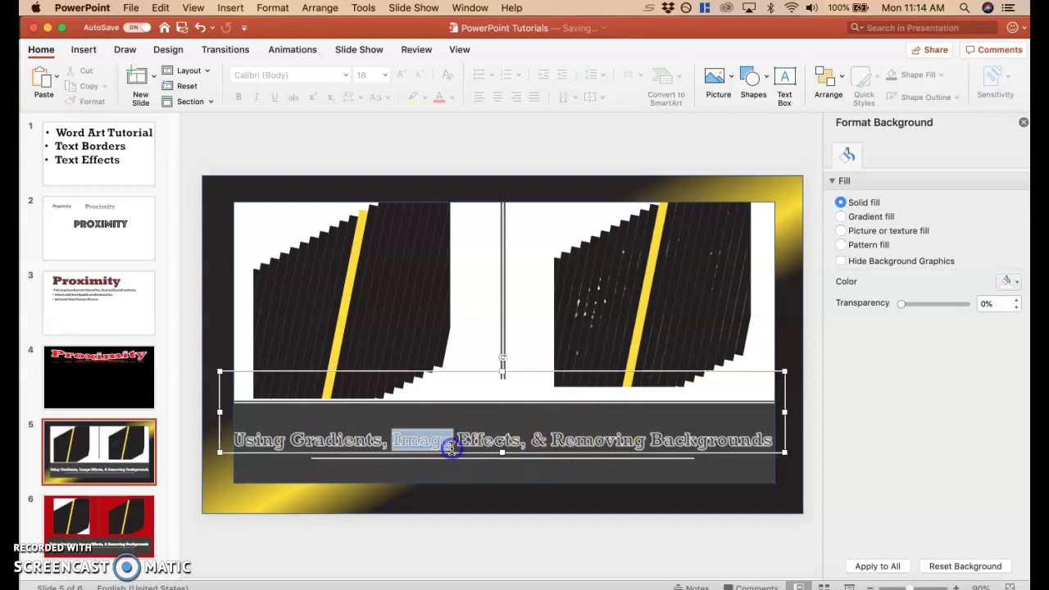
Shift the right picture slightly left and down and apply an orange glow preset of 18 pt with 60% transparency
{"action": "left_click", "coordinate": [629, 310]}
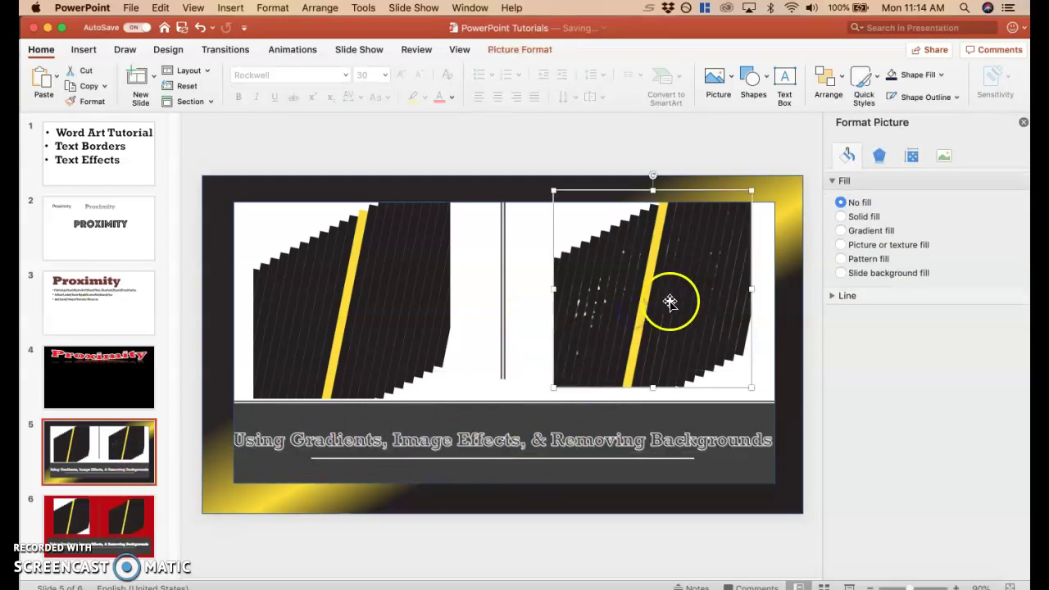
{"action": "mouse_move", "coordinate": [652, 288]}
{"action": "left_mouse_down"}
{"action": "mouse_move", "coordinate": [627, 389]}
{"action": "mouse_move", "coordinate": [632, 274]}
{"action": "mouse_move", "coordinate": [643, 292]}
{"action": "left_mouse_up"}
{"action": "right_click", "coordinate": [652, 302]}
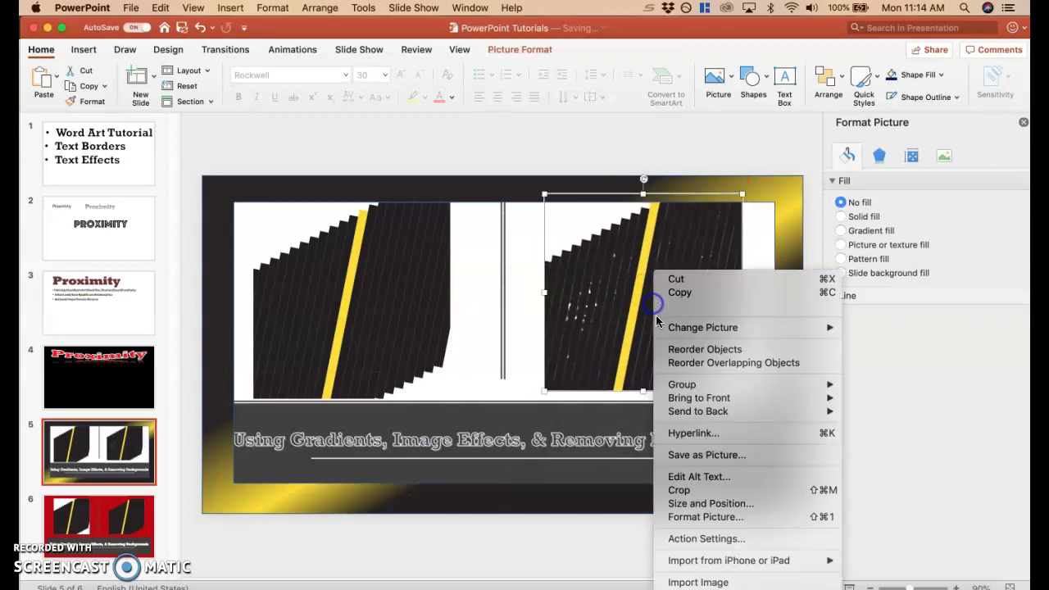
{"action": "left_click", "coordinate": [729, 516]}
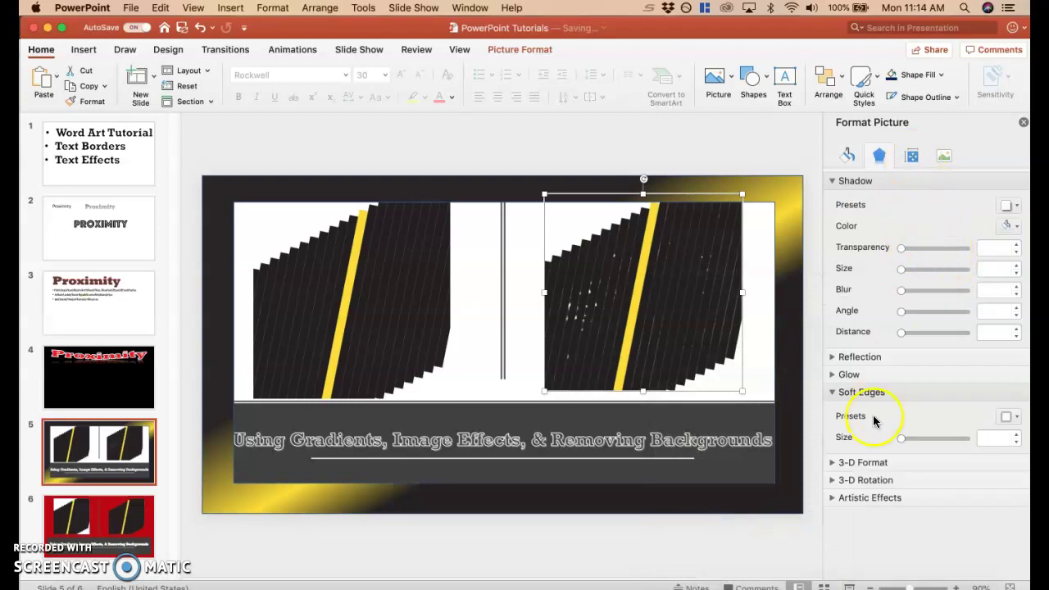
{"action": "left_click", "coordinate": [849, 374]}
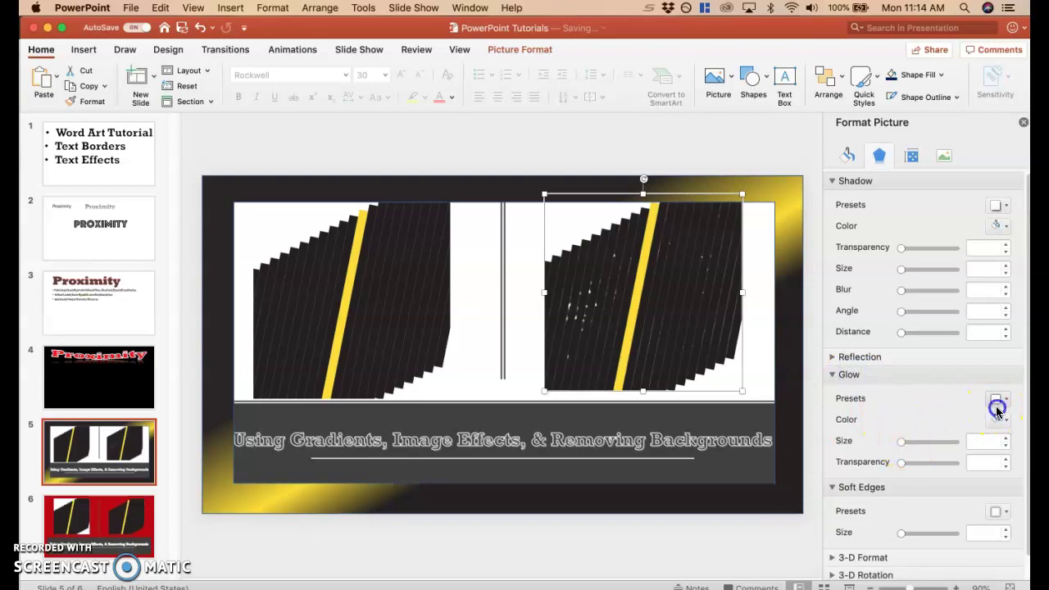
{"action": "left_click", "coordinate": [997, 405]}
{"action": "left_click", "coordinate": [833, 376]}
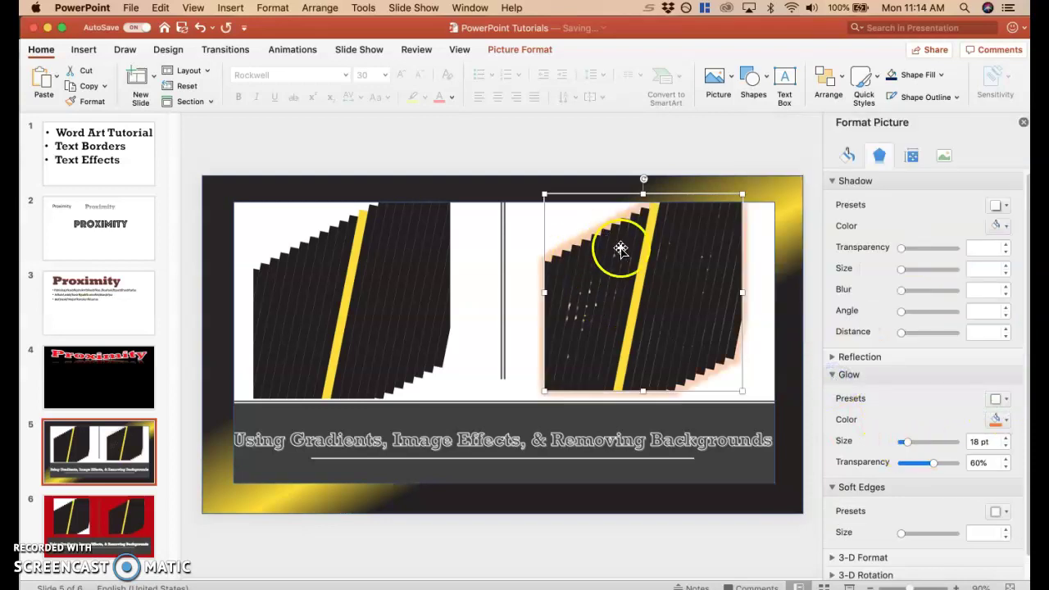
{"action": "left_click", "coordinate": [505, 354]}
{"action": "left_click", "coordinate": [672, 313]}
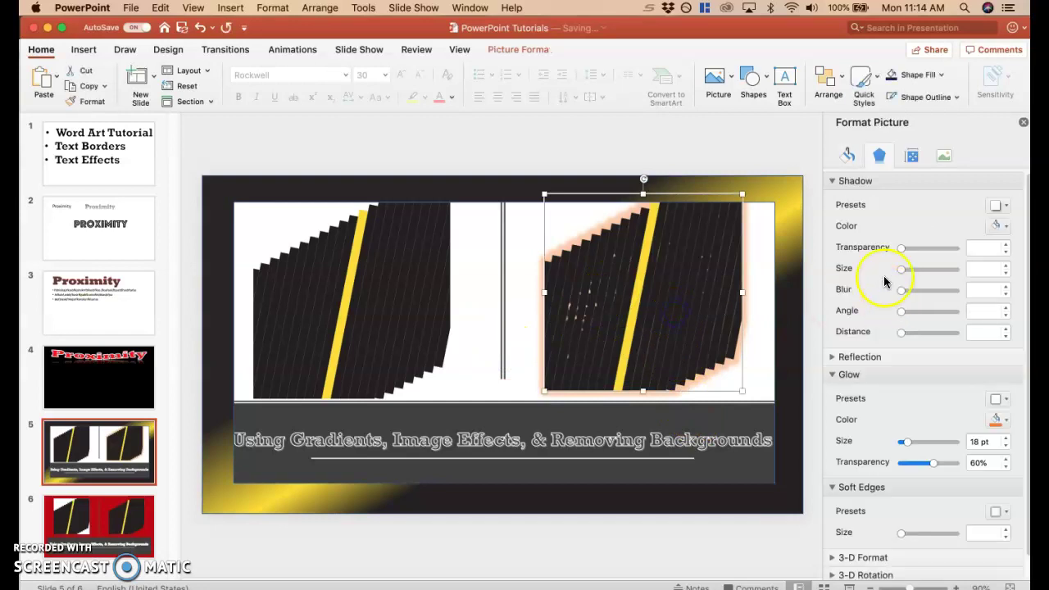
Apply a 3-D top bevel preset, 6 pt wide and 6 pt high, to the right picture
{"action": "scroll", "coordinate": [881, 491], "scroll_direction": "down", "scroll_amount": 1}
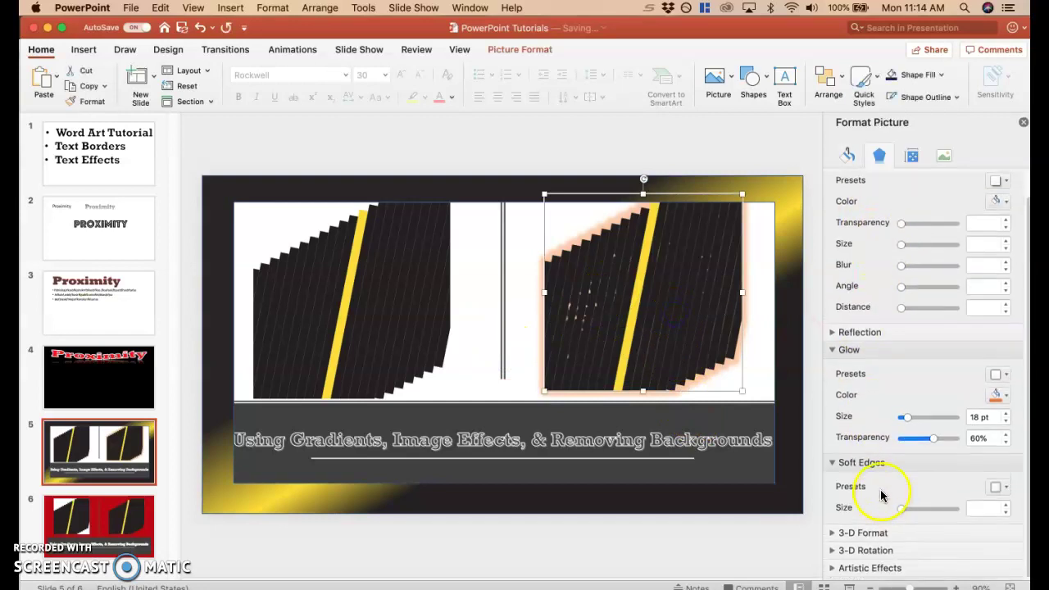
{"action": "left_click", "coordinate": [875, 532]}
{"action": "scroll", "coordinate": [880, 516], "scroll_direction": "down", "scroll_amount": 3}
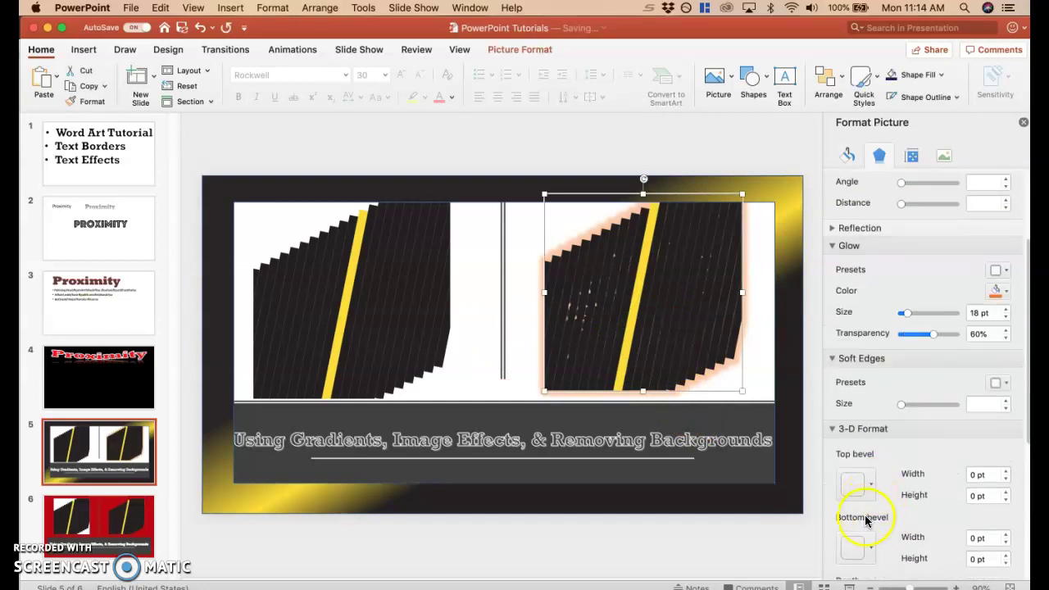
{"action": "scroll", "coordinate": [866, 519], "scroll_direction": "down", "scroll_amount": 3}
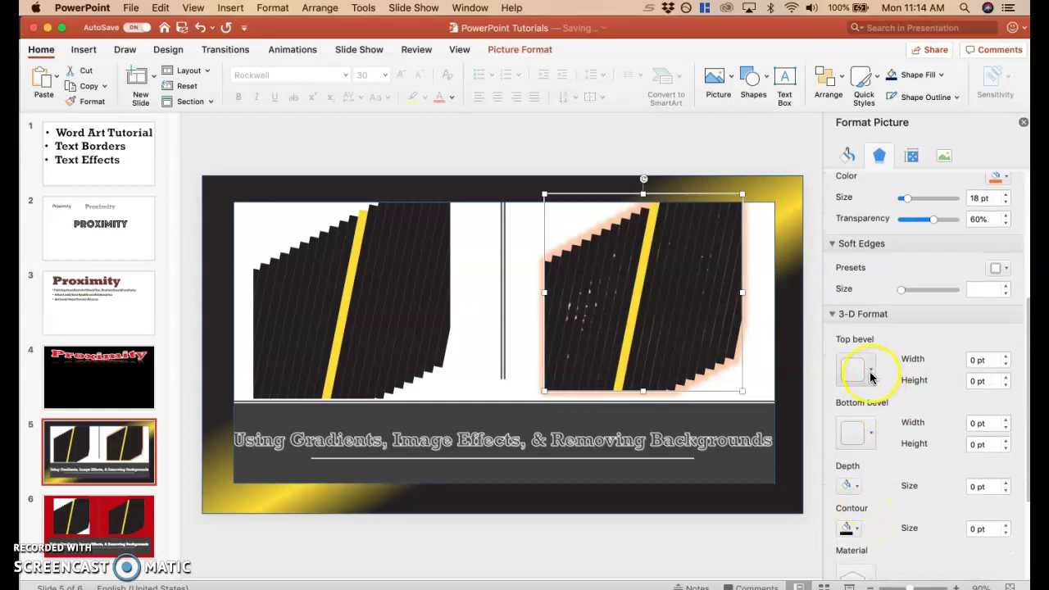
{"action": "left_click", "coordinate": [870, 374]}
{"action": "left_click", "coordinate": [854, 513]}
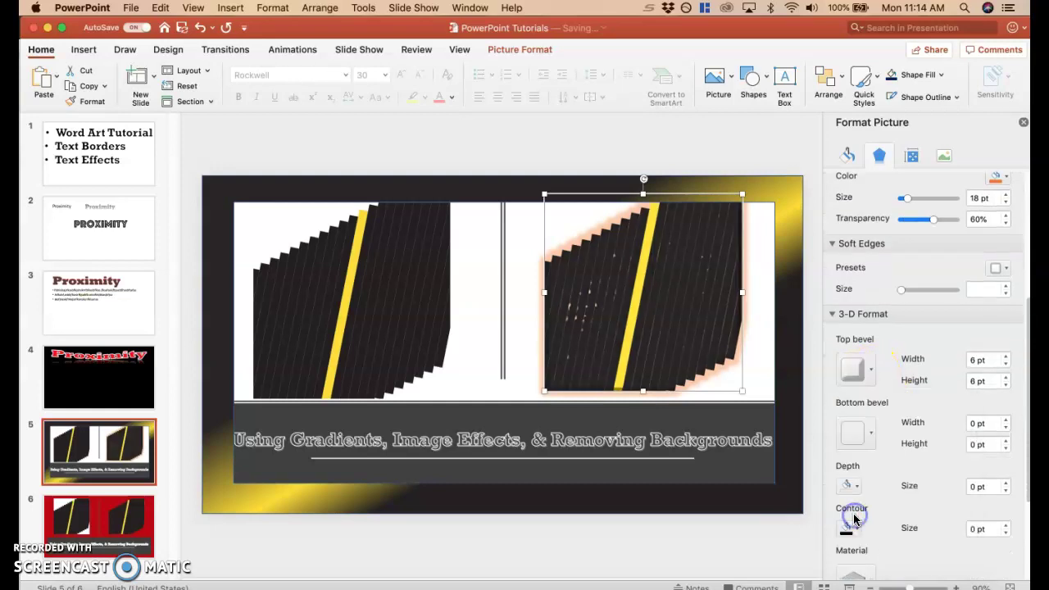
Apply the darkest Standard 3-D material preset to the right picture and collapse the 3-D format settings
{"action": "scroll", "coordinate": [848, 524], "scroll_direction": "down", "scroll_amount": 3}
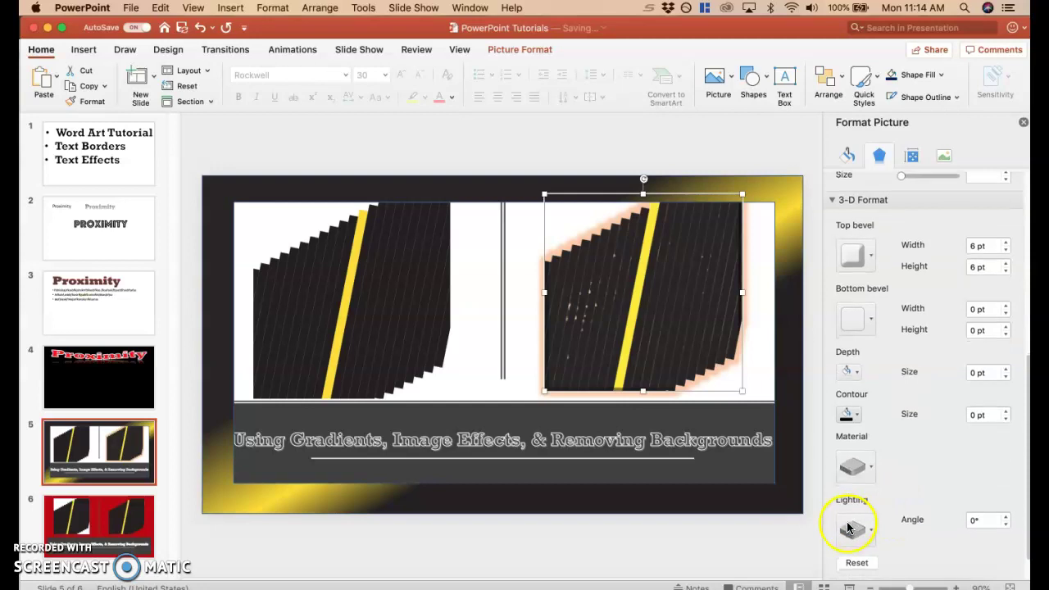
{"action": "left_click", "coordinate": [871, 459]}
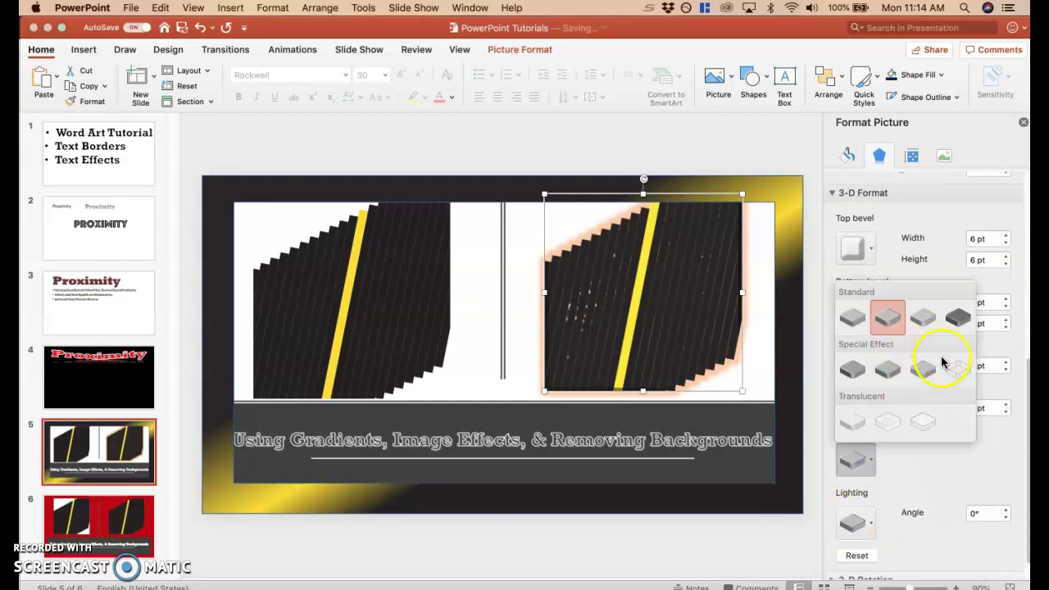
{"action": "left_click", "coordinate": [958, 315]}
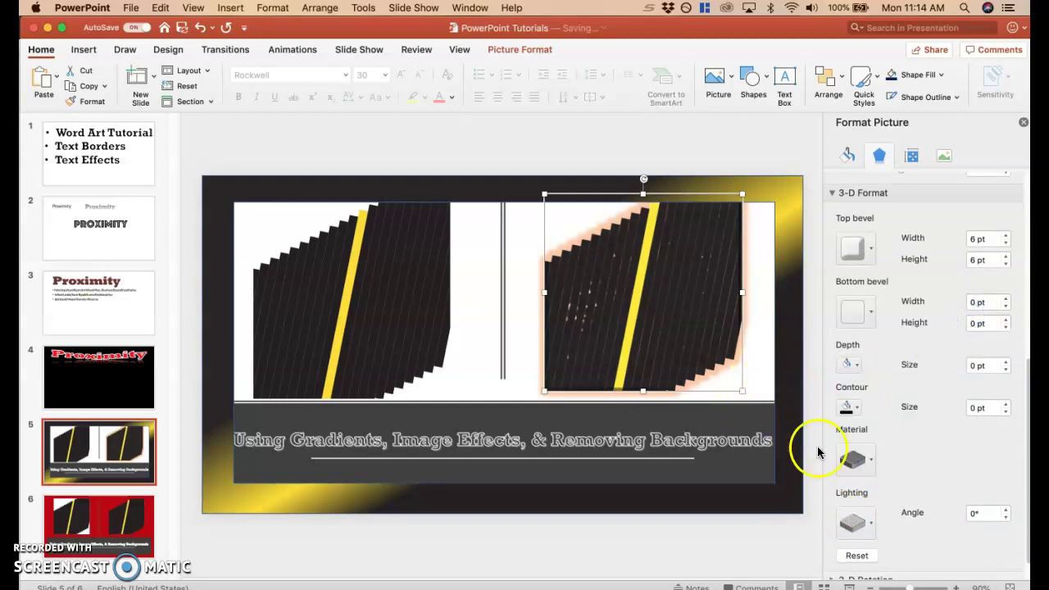
{"action": "scroll", "coordinate": [878, 262], "scroll_direction": "up", "scroll_amount": 5}
{"action": "left_click", "coordinate": [833, 382]}
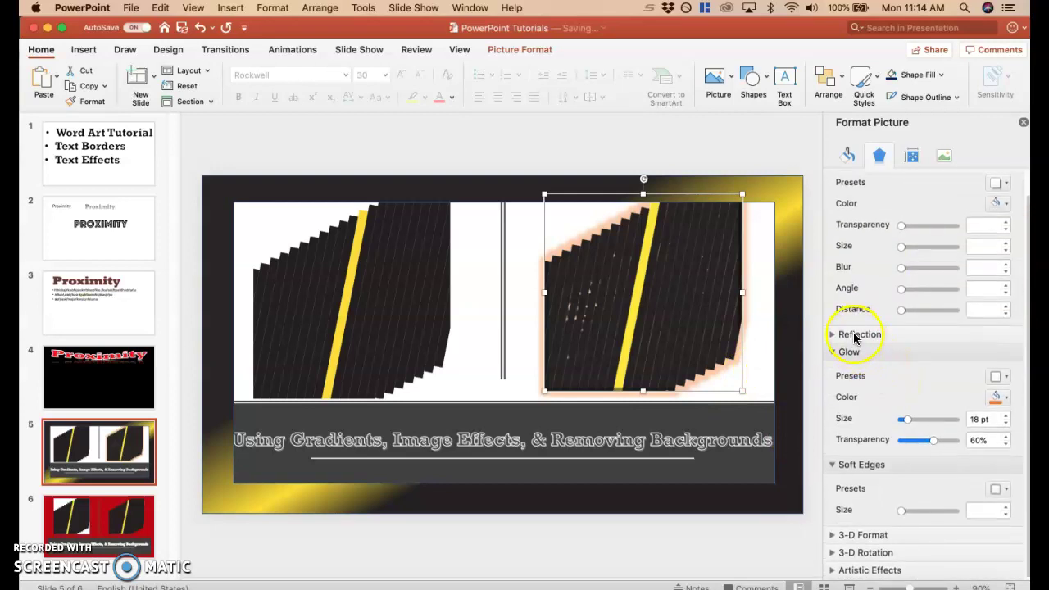
Apply the blocky, woven-looking artistic effect that gives the yellow stripe jagged edges to the right picture
{"action": "left_click", "coordinate": [855, 570]}
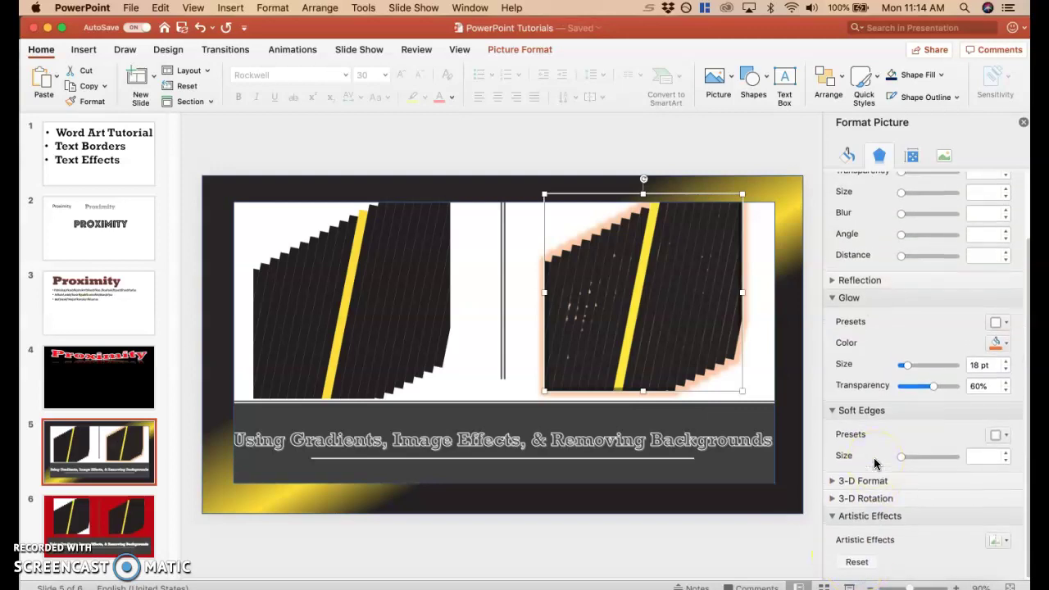
{"action": "left_click", "coordinate": [1005, 544]}
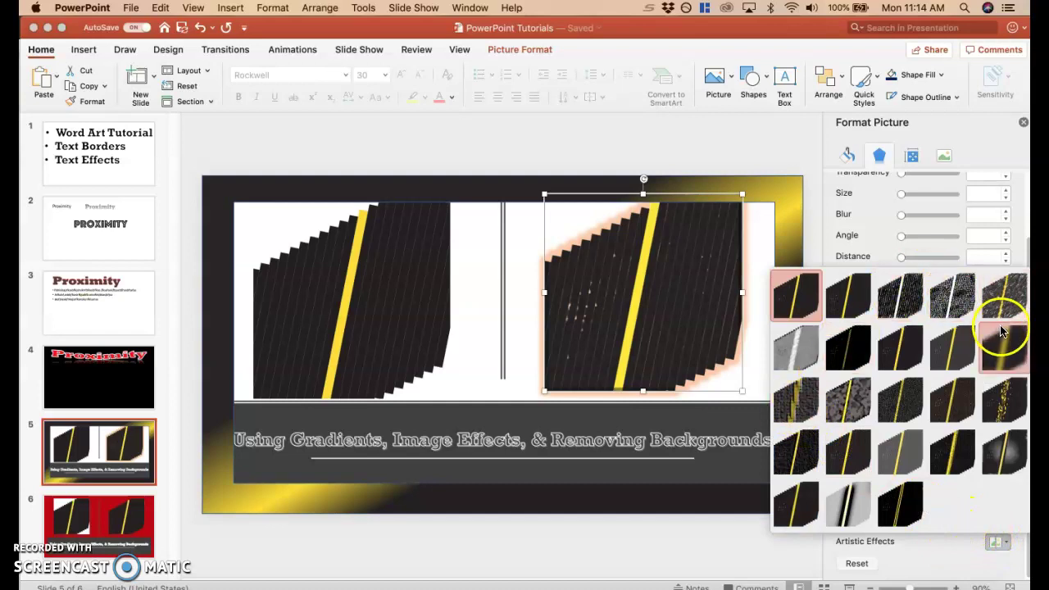
{"action": "left_click", "coordinate": [801, 383]}
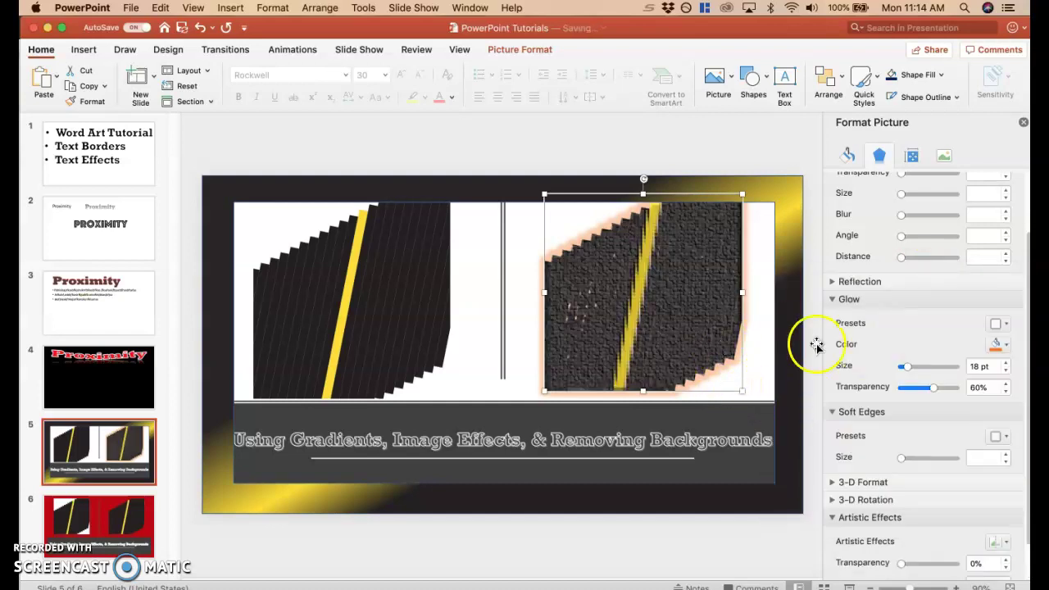
{"action": "left_click", "coordinate": [1006, 543]}
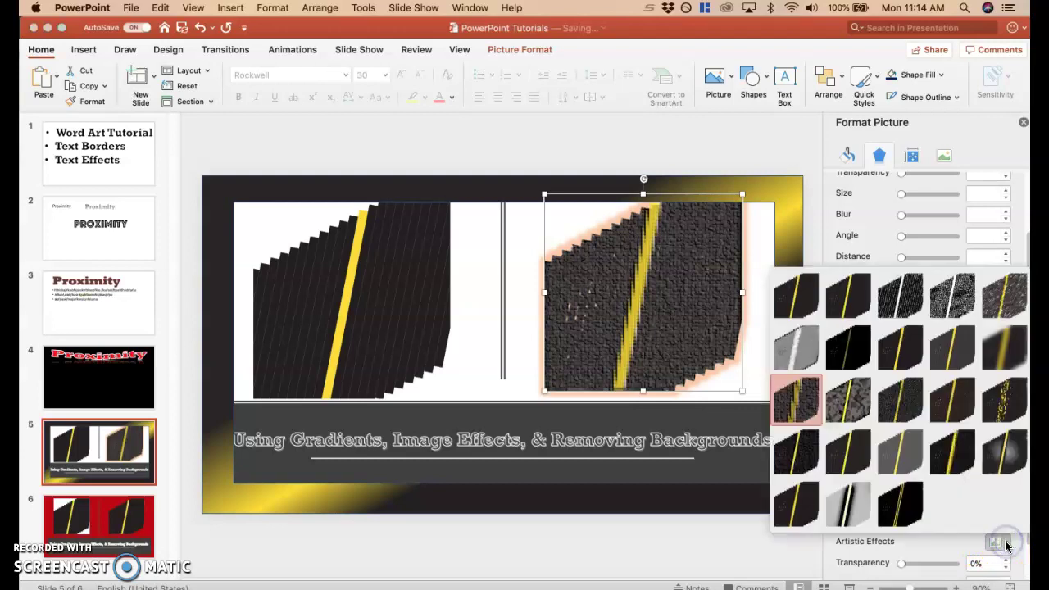
{"action": "left_click", "coordinate": [866, 506]}
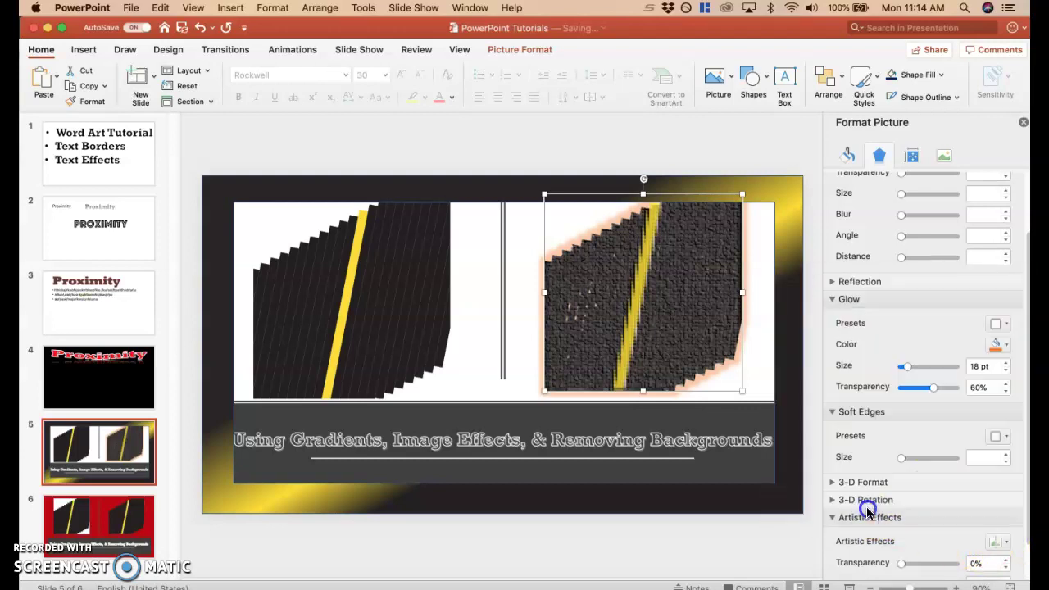
Apply the artistic effect that breaks the yellow stripe into speckles to the right picture, deselect it and close the picture formatting options
{"action": "left_click", "coordinate": [1009, 549]}
{"action": "left_click", "coordinate": [1011, 411]}
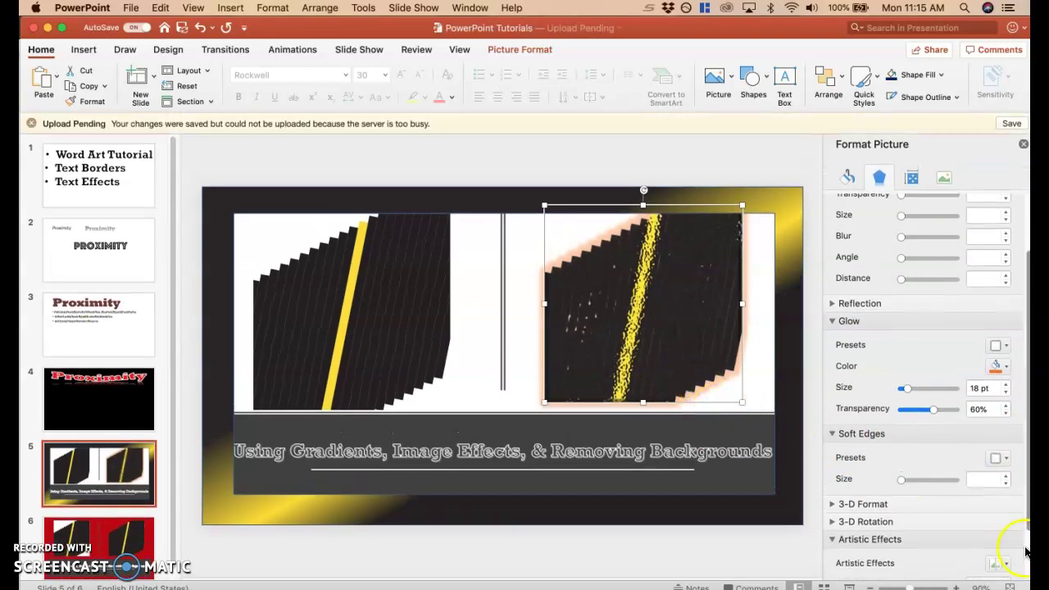
{"action": "left_click", "coordinate": [1001, 565]}
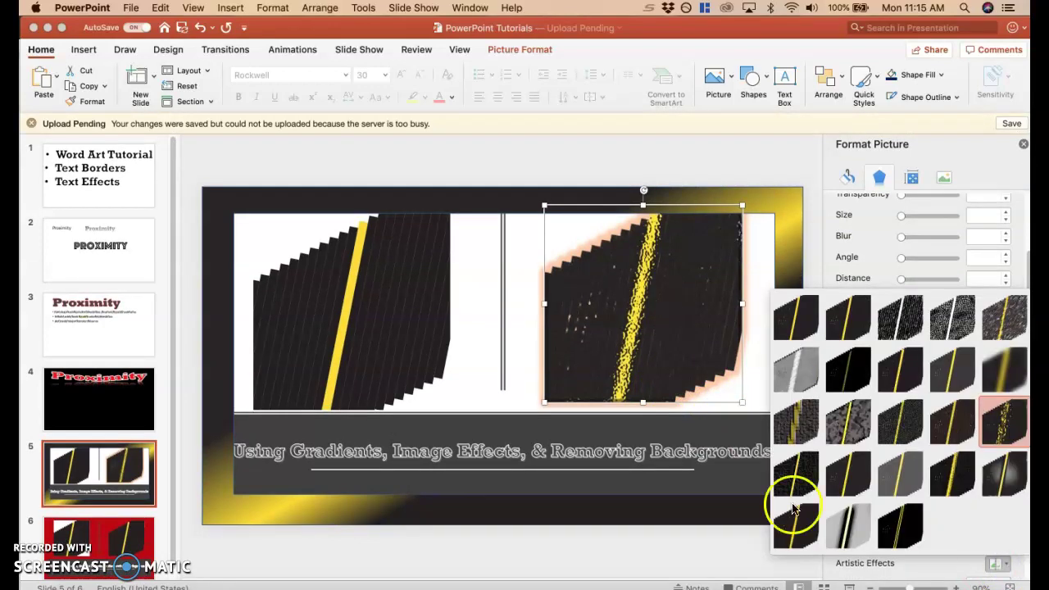
{"action": "left_click", "coordinate": [635, 550]}
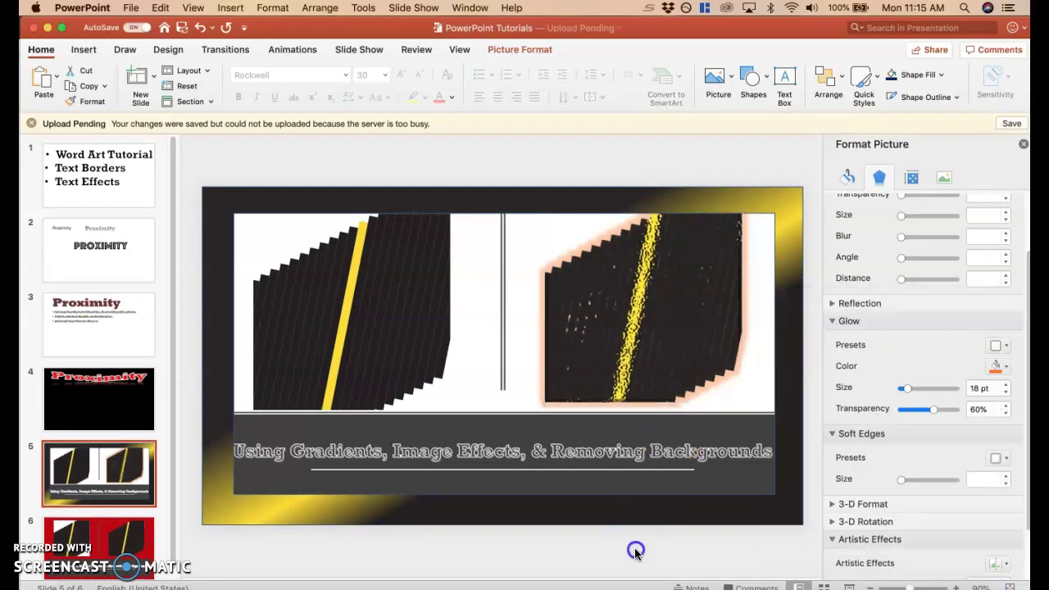
{"action": "left_click", "coordinate": [1022, 144]}
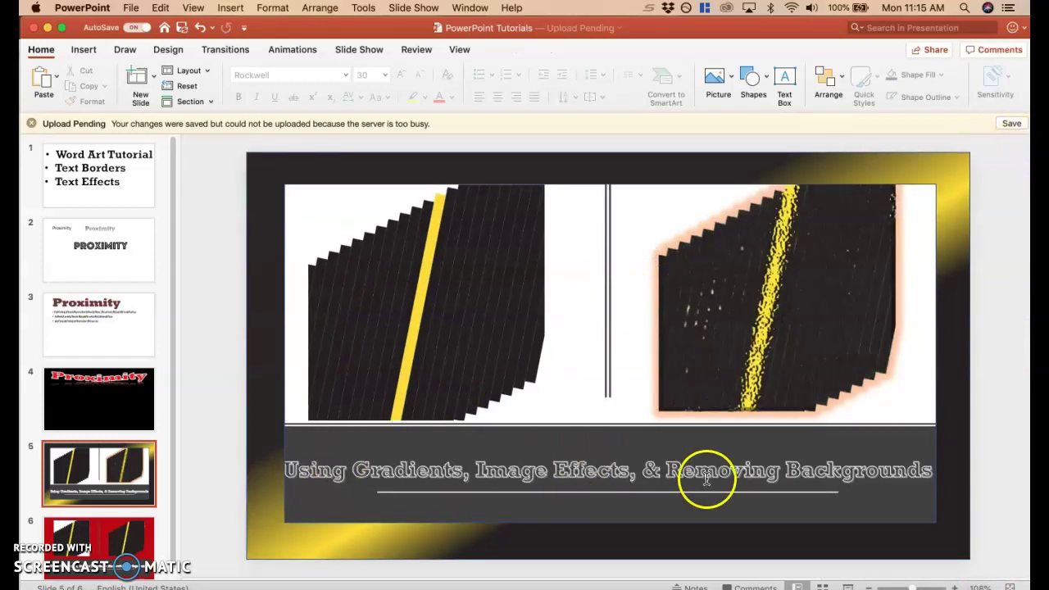